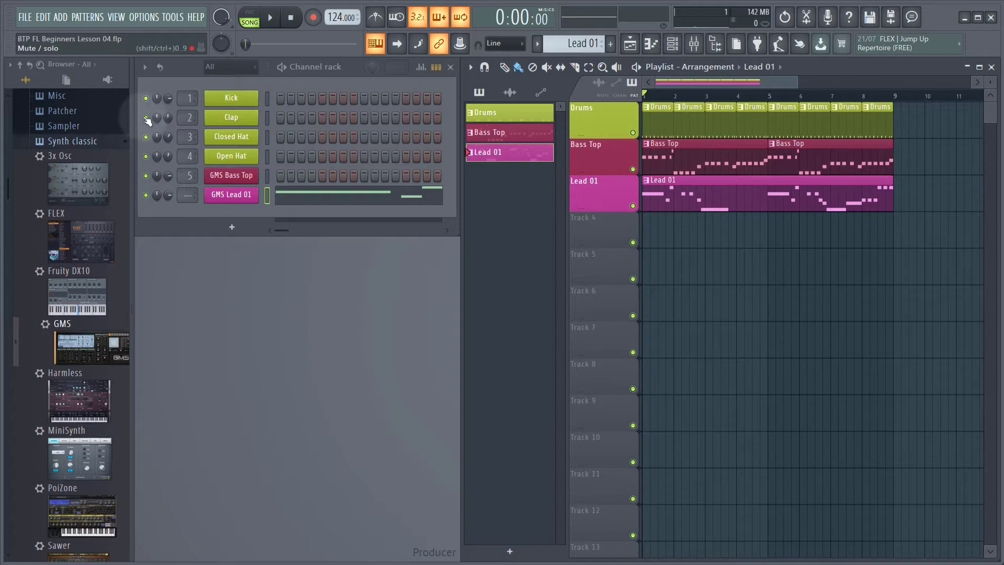
Solo the Bass Top track in the playlist, play it back twice, and unsolo it.
right_click(145, 154)
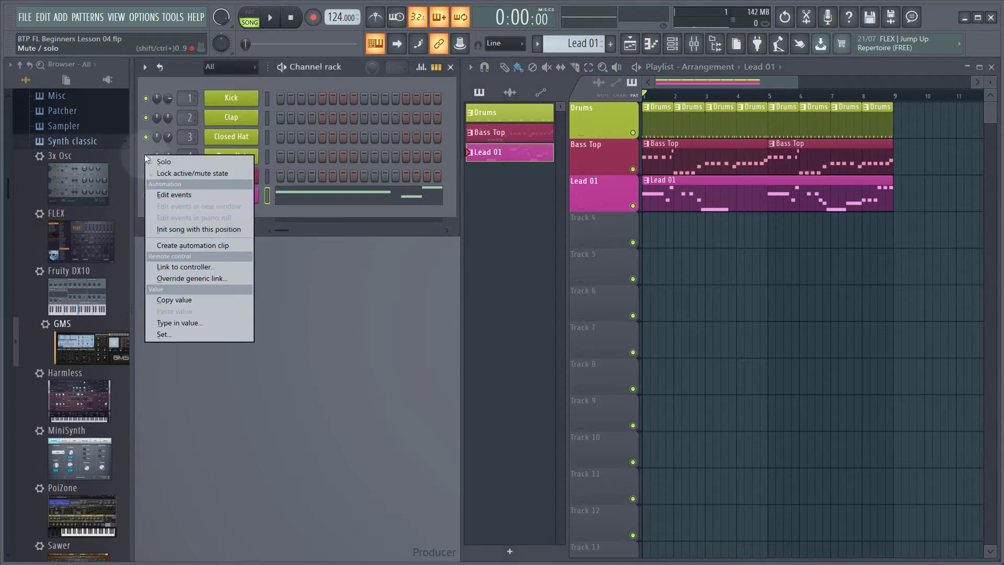
key(Escape)
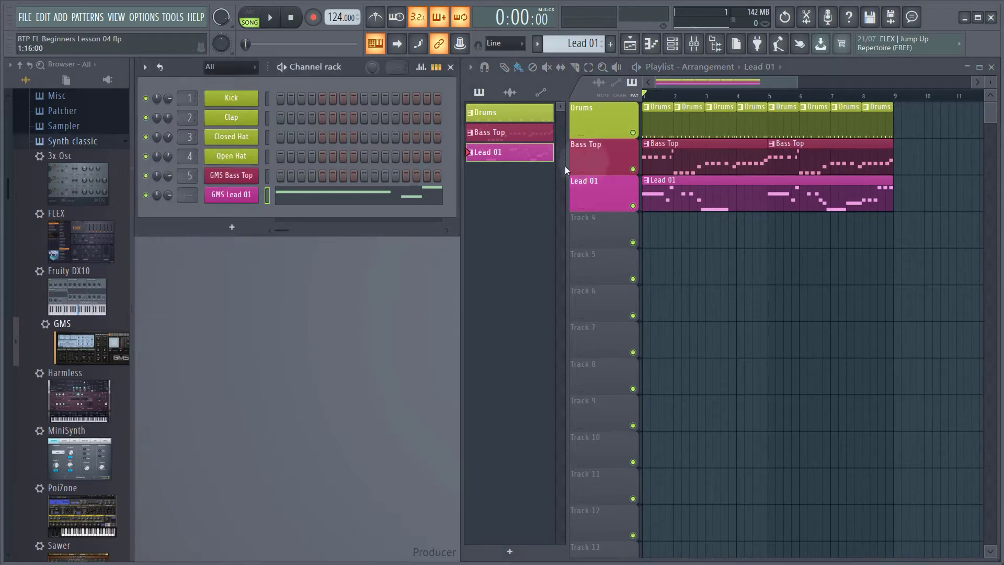
right_click(634, 170)
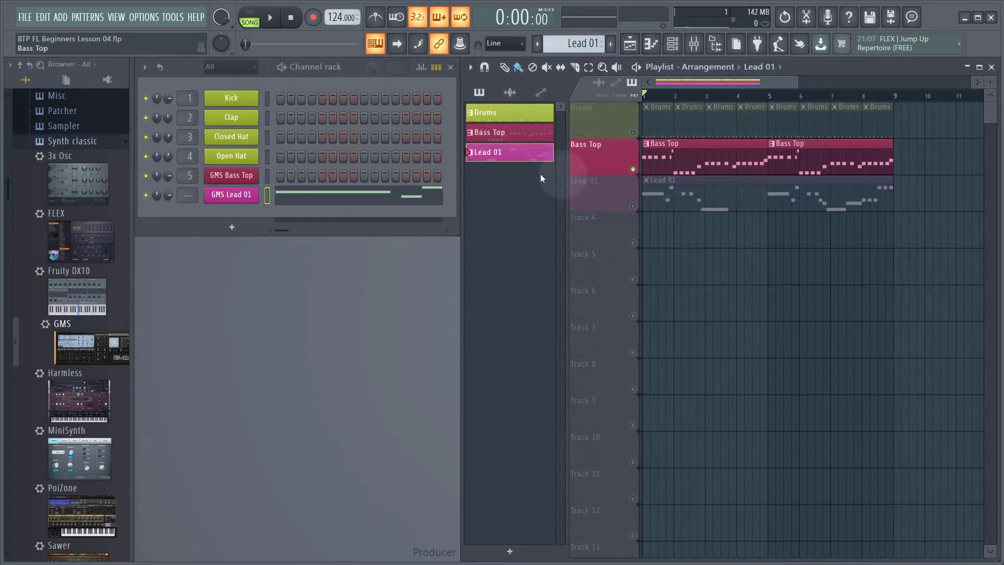
key(space)
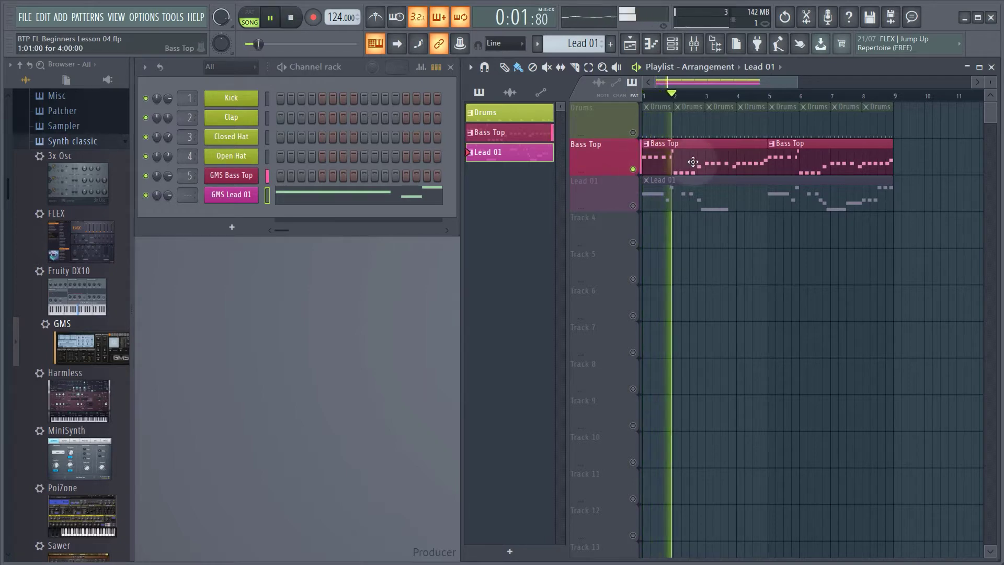
key(space)
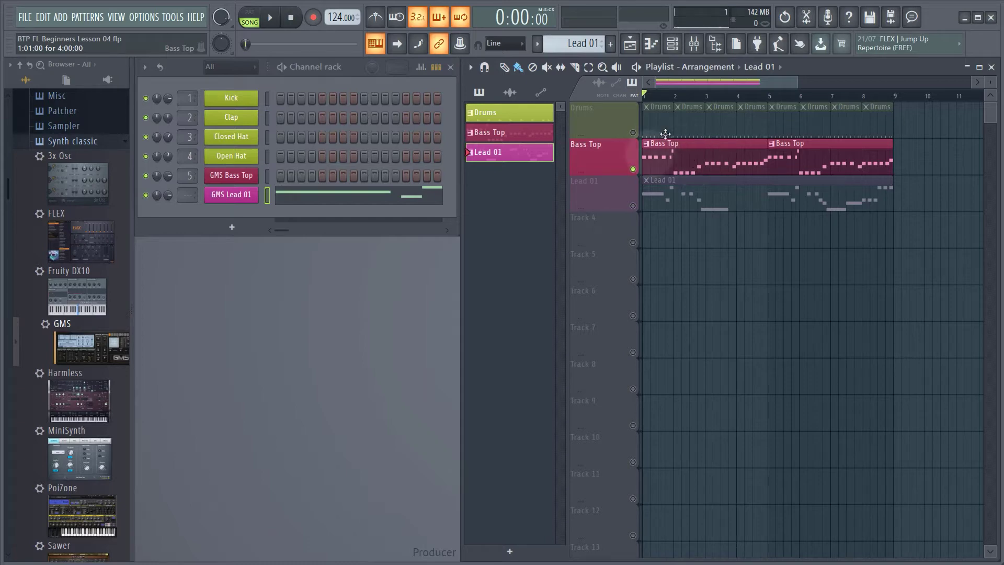
key(space)
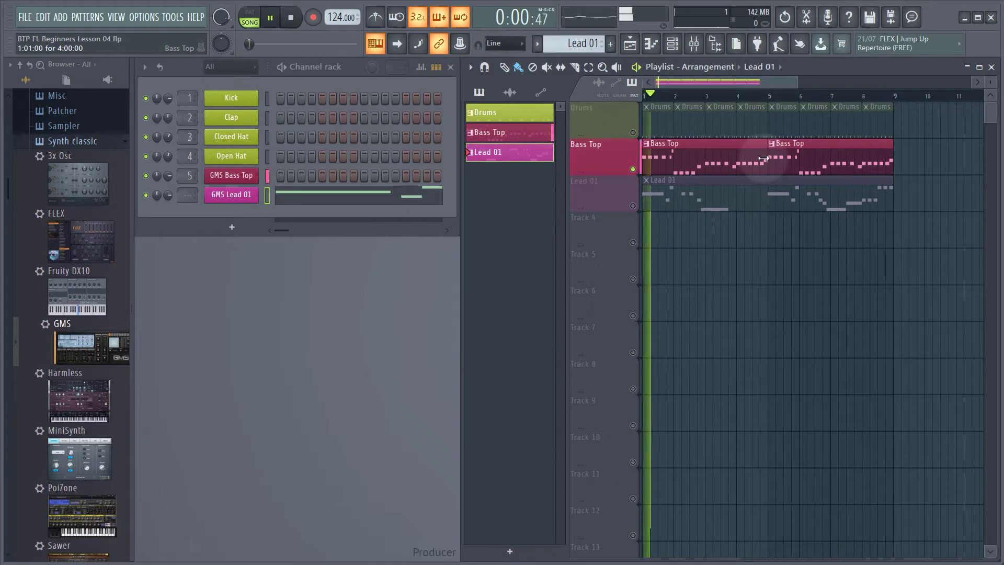
key(space)
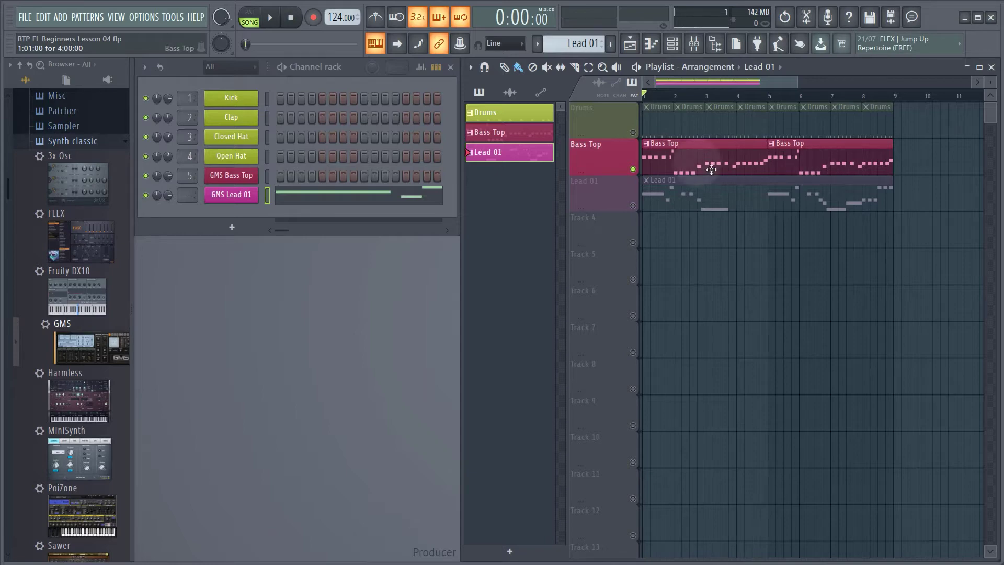
right_click(634, 170)
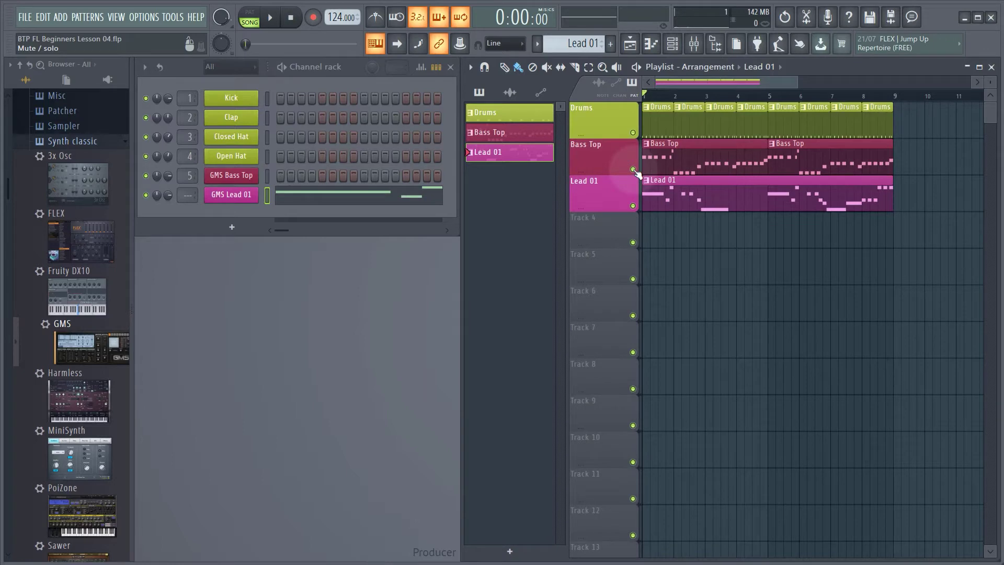
Mute the Bass Top and Drums tracks, play Lead 01 alone, bring both tracks back in during playback, and stop.
click(633, 170)
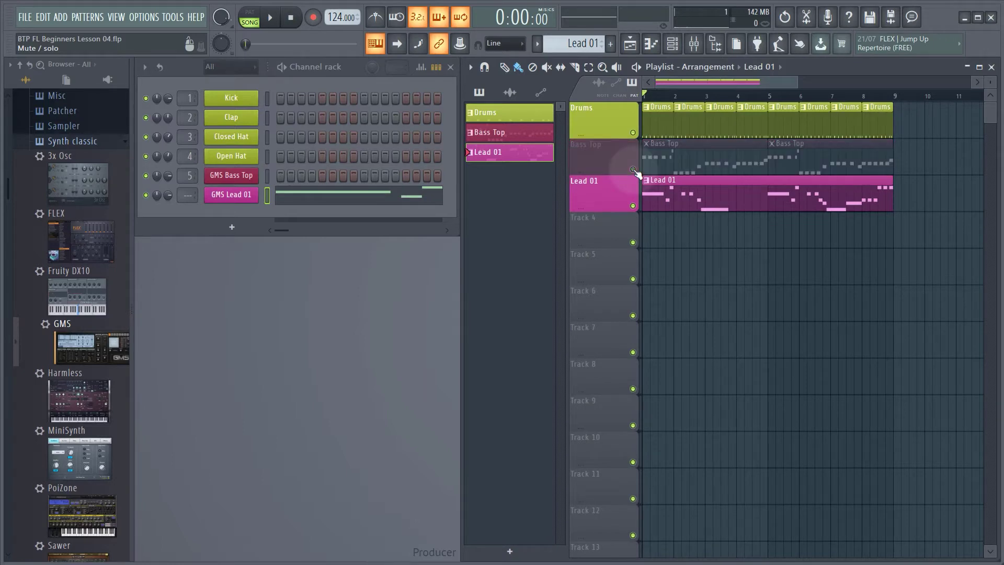
click(633, 170)
click(633, 170)
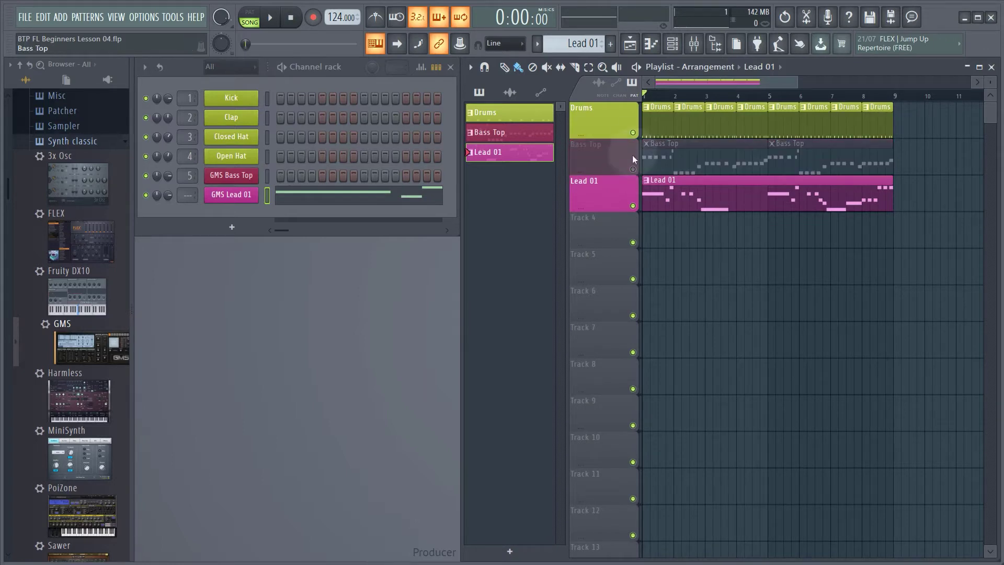
click(633, 133)
key(space)
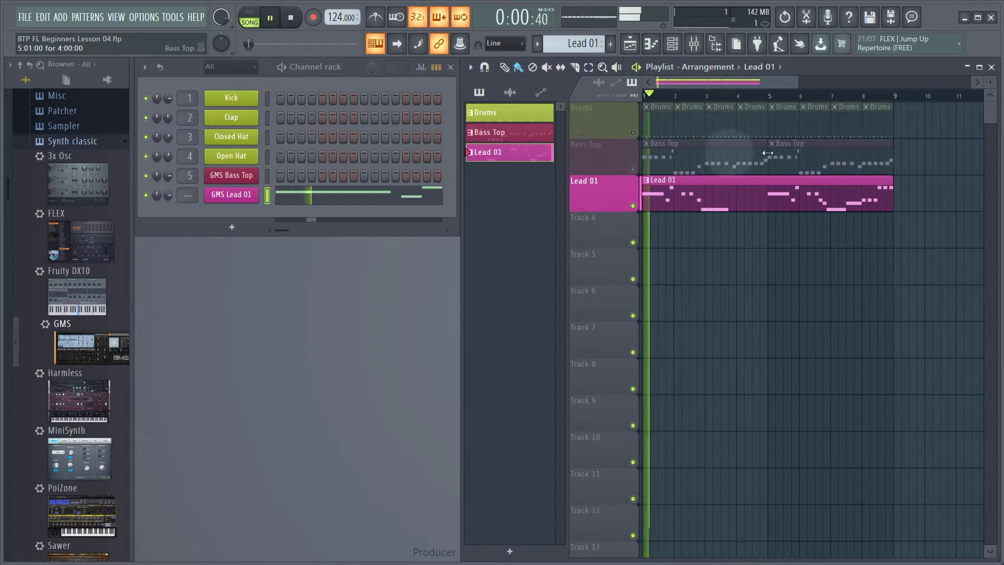
click(634, 169)
click(634, 133)
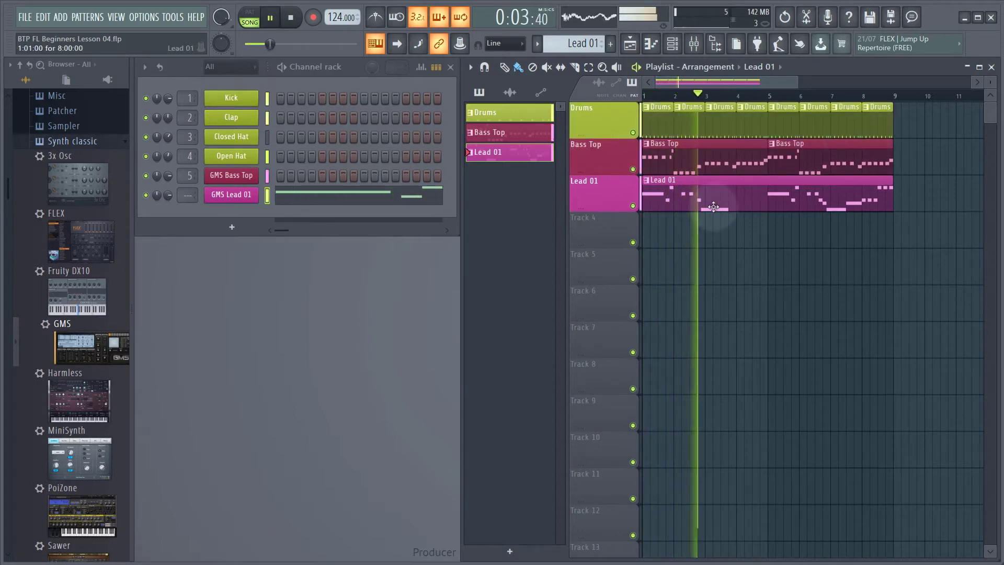
key(space)
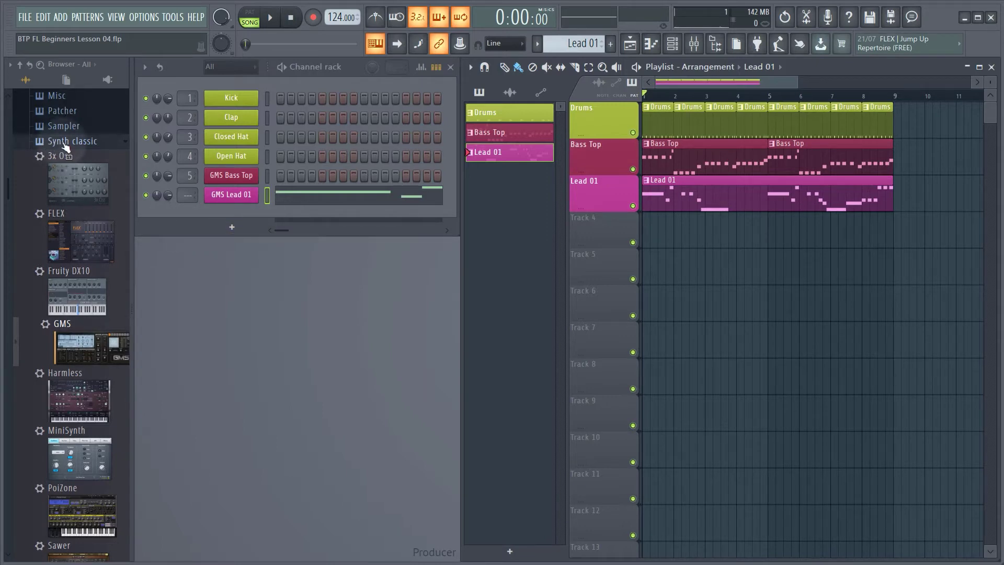
Add a GMS synth to the channel rack and load its Analog Bass 1 TE preset from the Basses bank.
drag(89, 348, 213, 216)
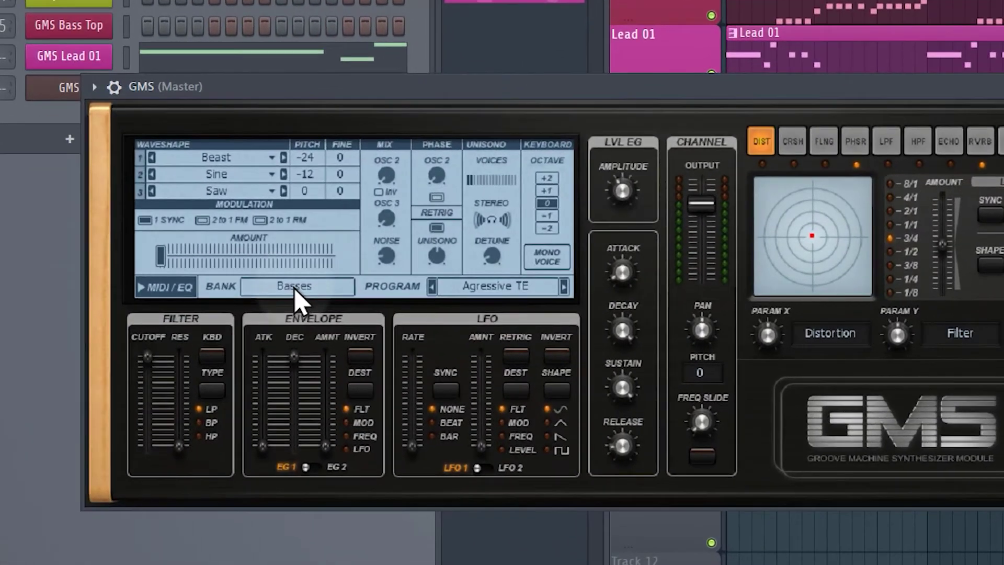
click(362, 331)
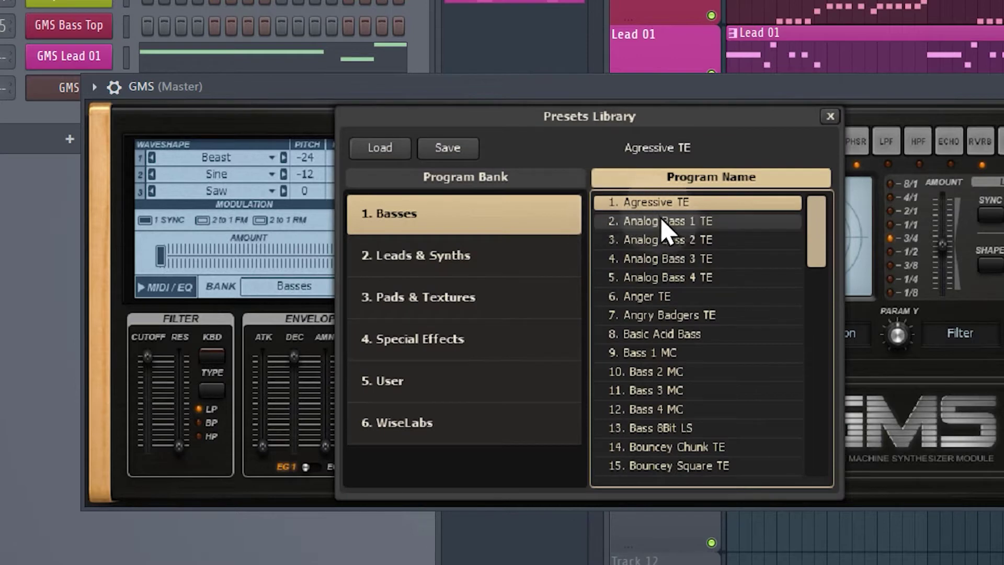
click(672, 238)
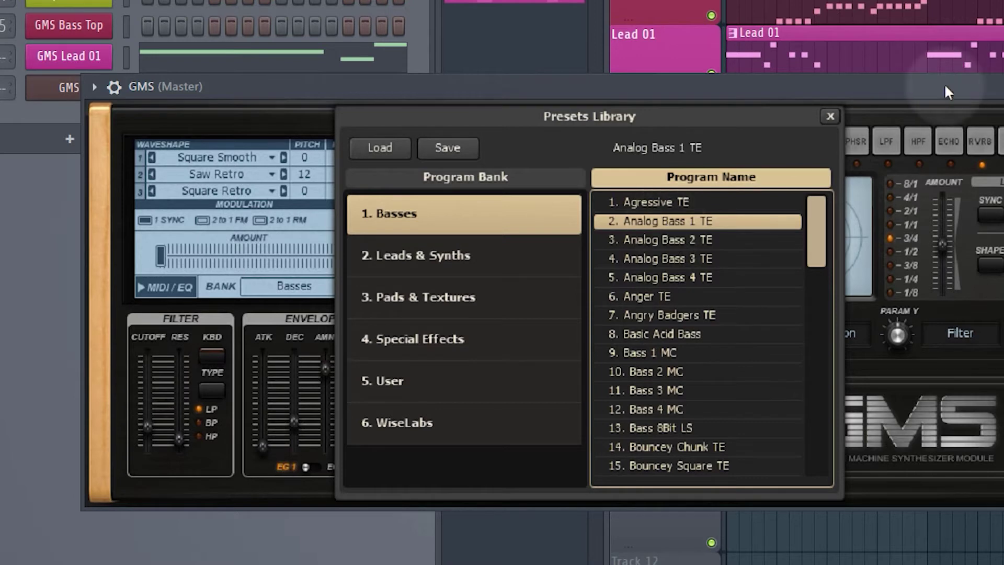
click(916, 87)
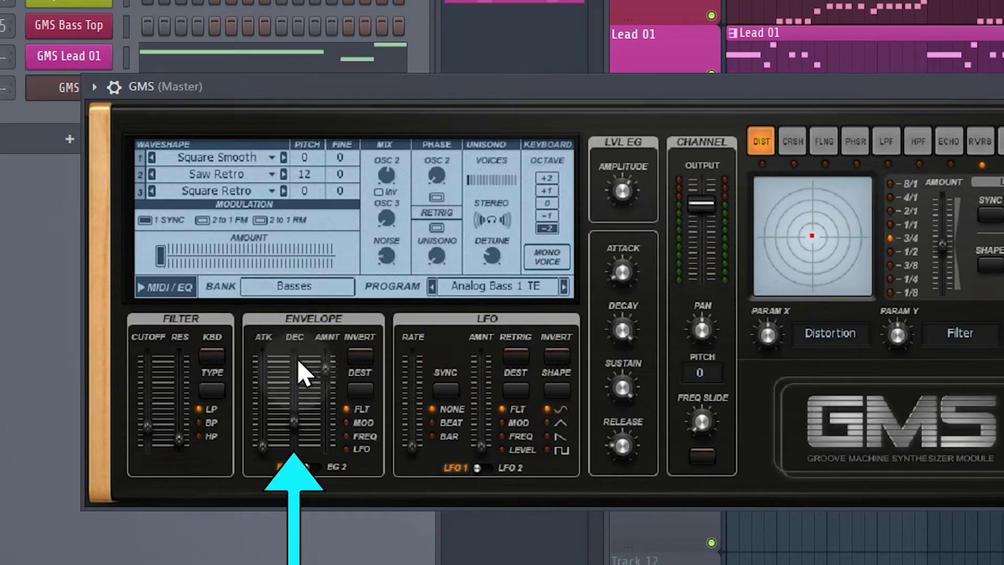
Raise the decay of the GMS envelope slightly and close the synth window.
mouse_move(295, 421)
mouse_down()
mouse_move(294, 366)
mouse_move(295, 425)
mouse_move(294, 412)
mouse_up()
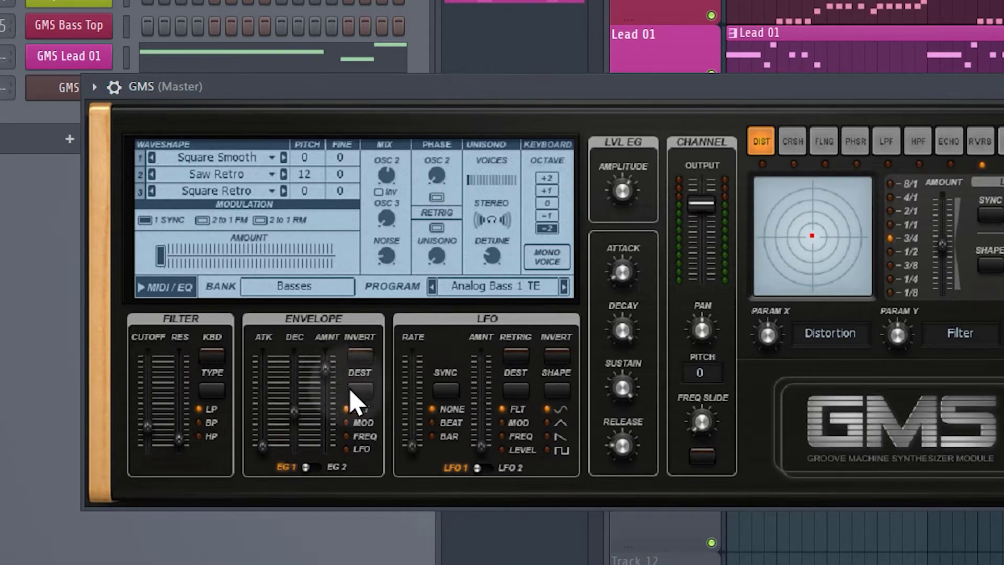
click(295, 412)
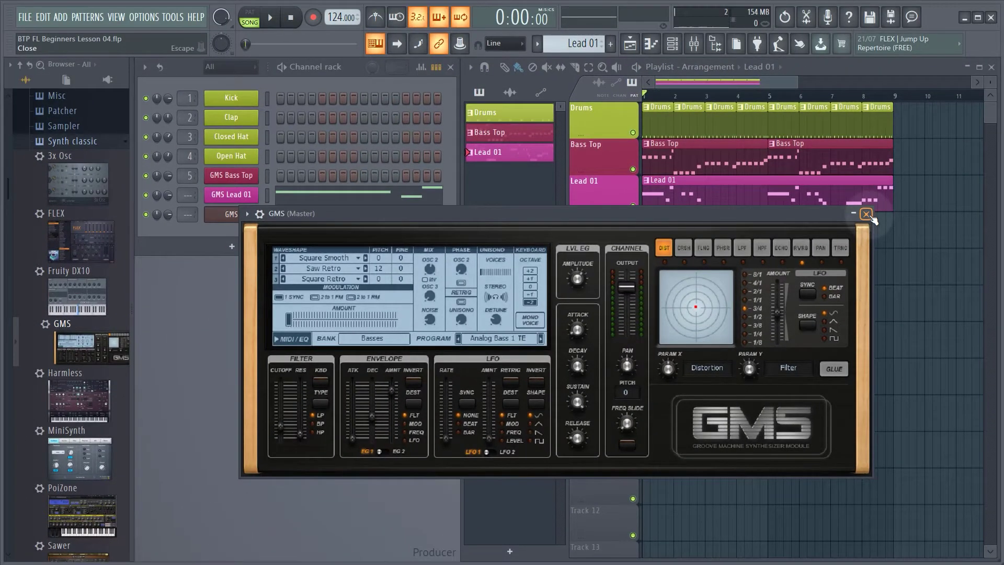
click(867, 215)
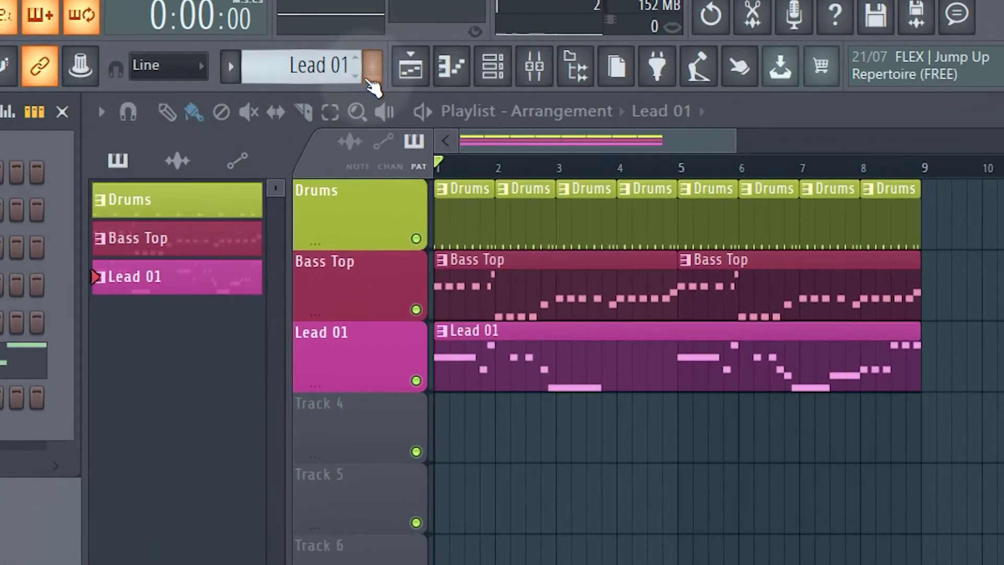
Create a new pattern named Bass Sub and give it the same dark red colour as the Bass Top pattern.
click(372, 74)
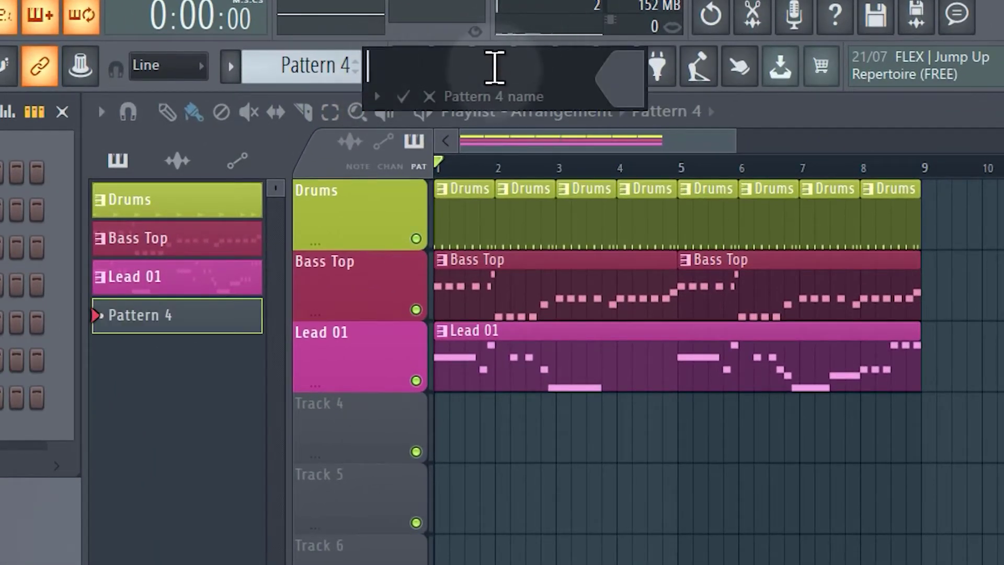
text(Bass S)
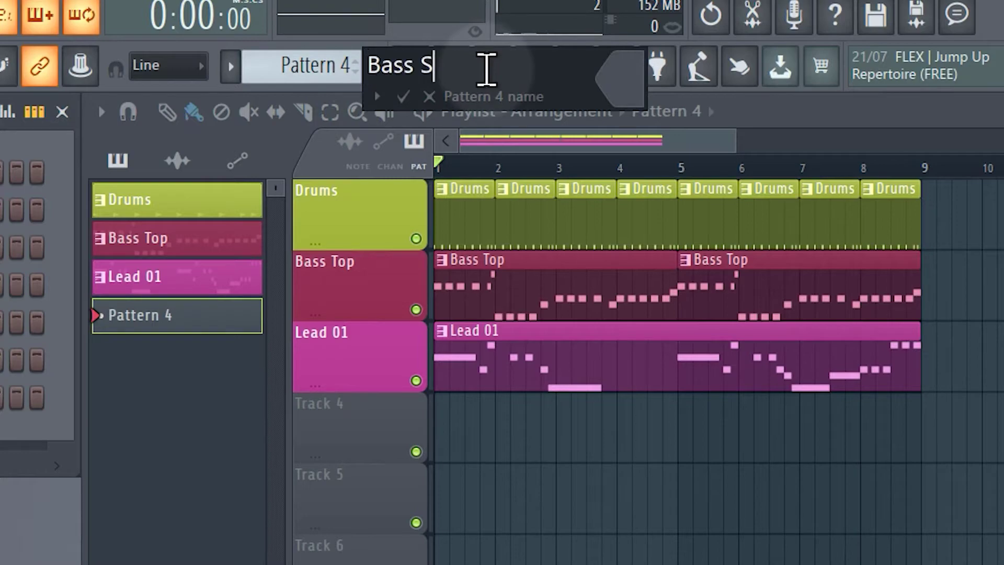
text(ub)
click(635, 90)
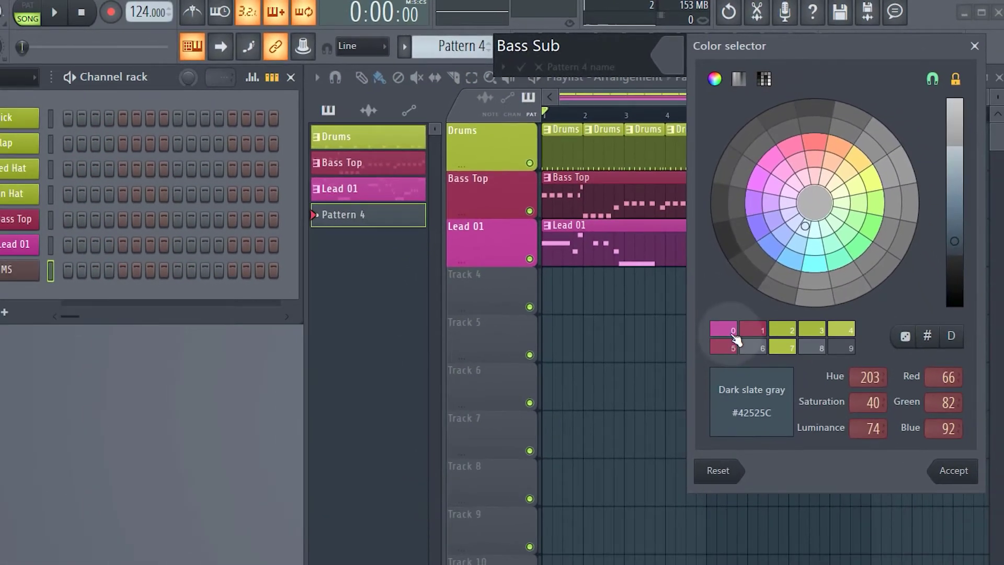
click(713, 412)
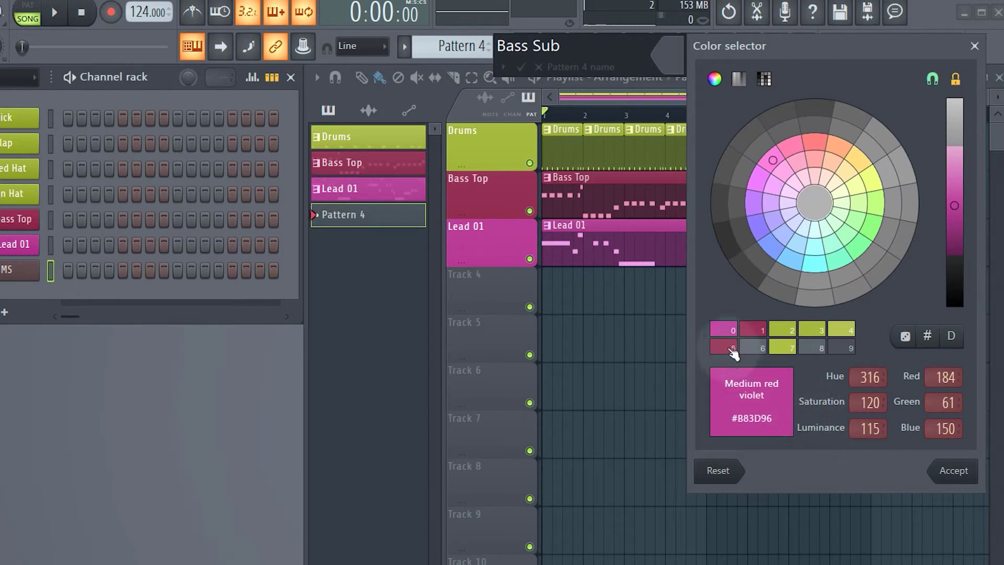
click(733, 347)
click(956, 471)
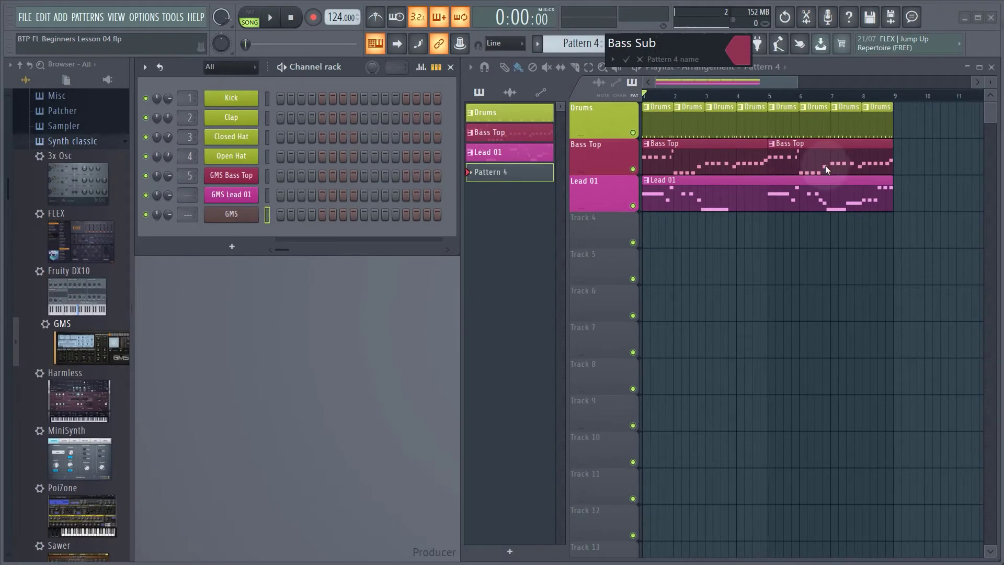
click(825, 165)
click(522, 177)
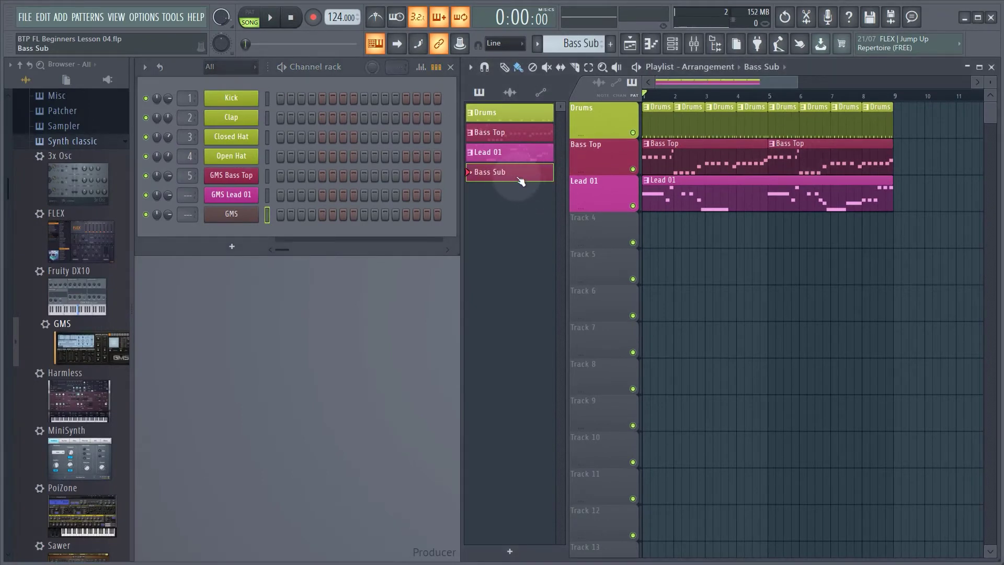
Rename the new GMS channel as Bass Sub and colour it dark red, #8F3051.
click(240, 214)
click(239, 215)
right_click(241, 215)
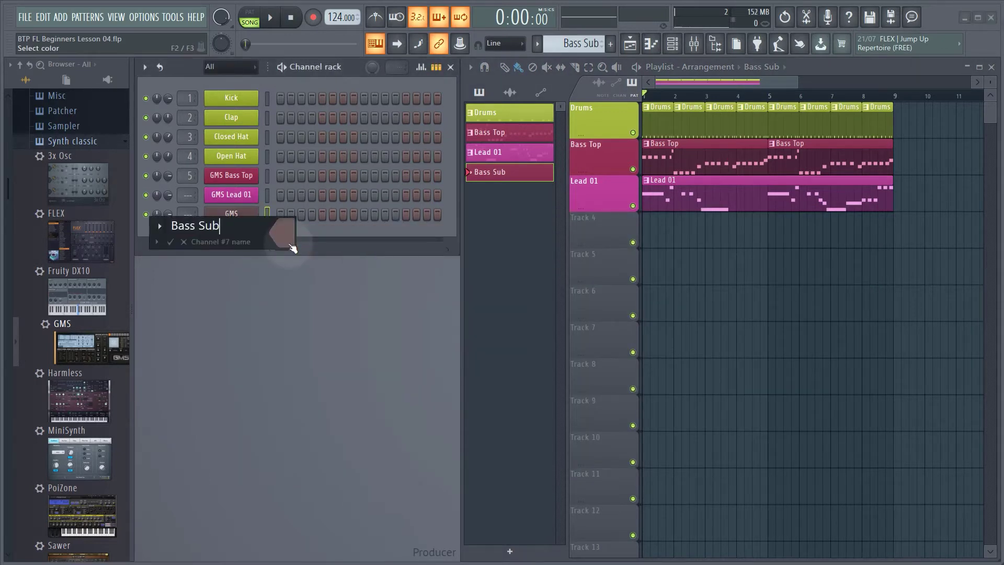
click(282, 232)
click(333, 443)
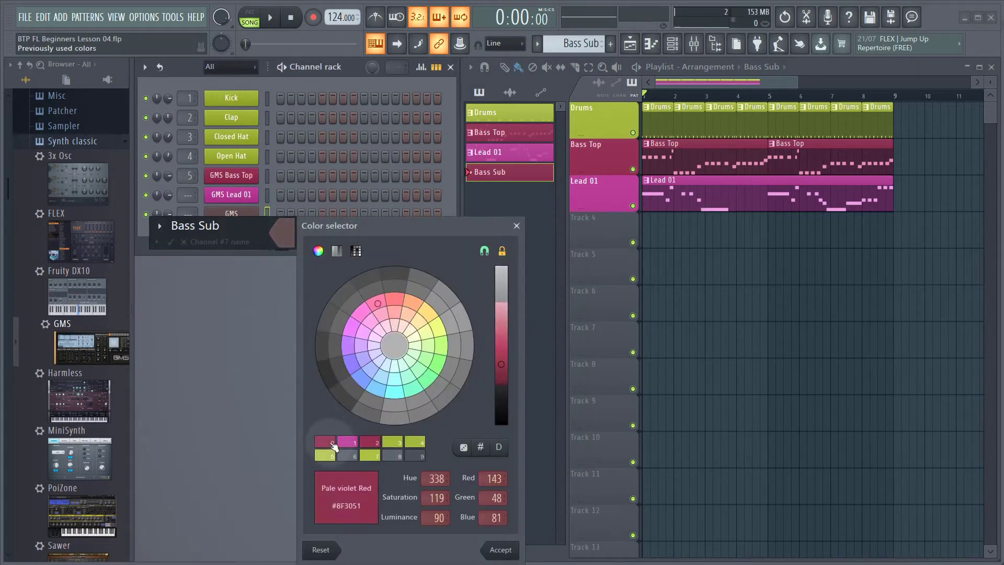
click(499, 549)
click(438, 492)
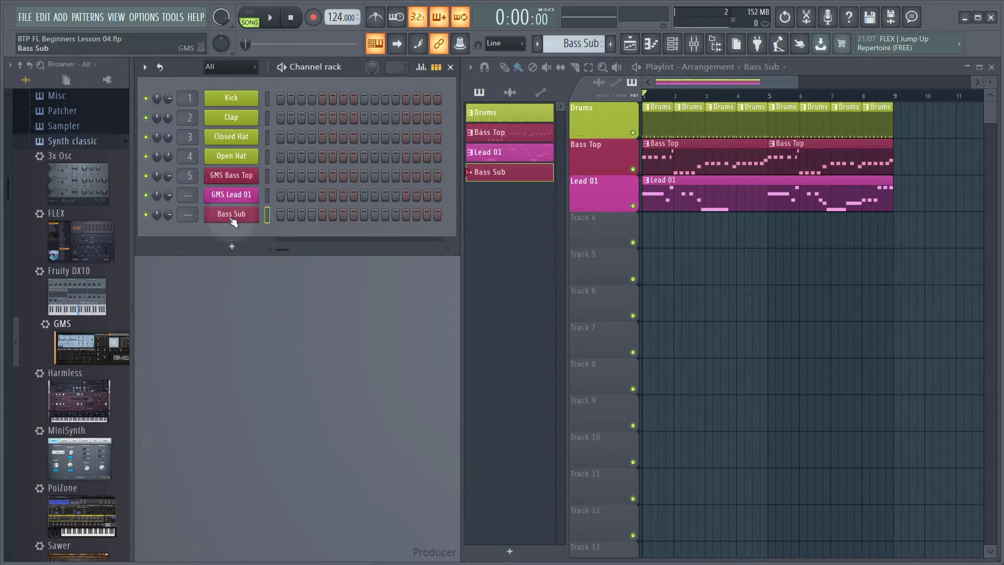
Move the Bass Sub channel above GMS Lead 01 in the rack and the Bass Sub pattern above Lead 01 in the pattern list.
click(240, 219)
drag(239, 219, 240, 199)
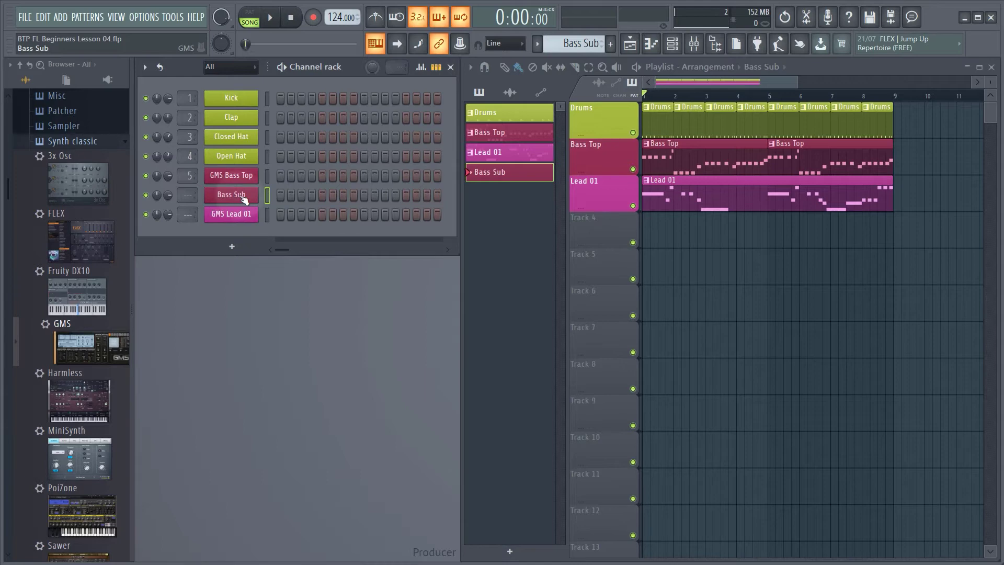
click(505, 172)
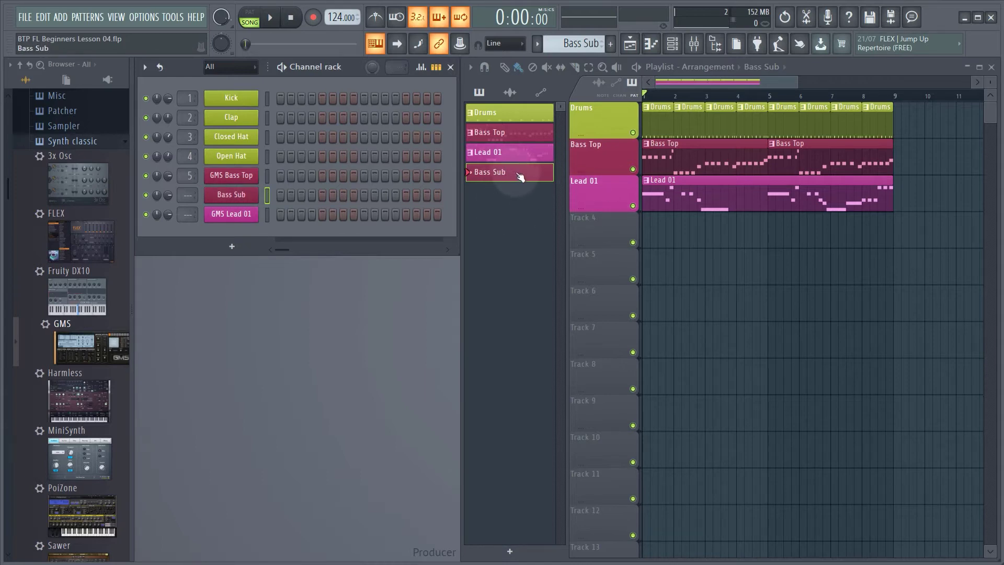
key(ctrl+shift+Up)
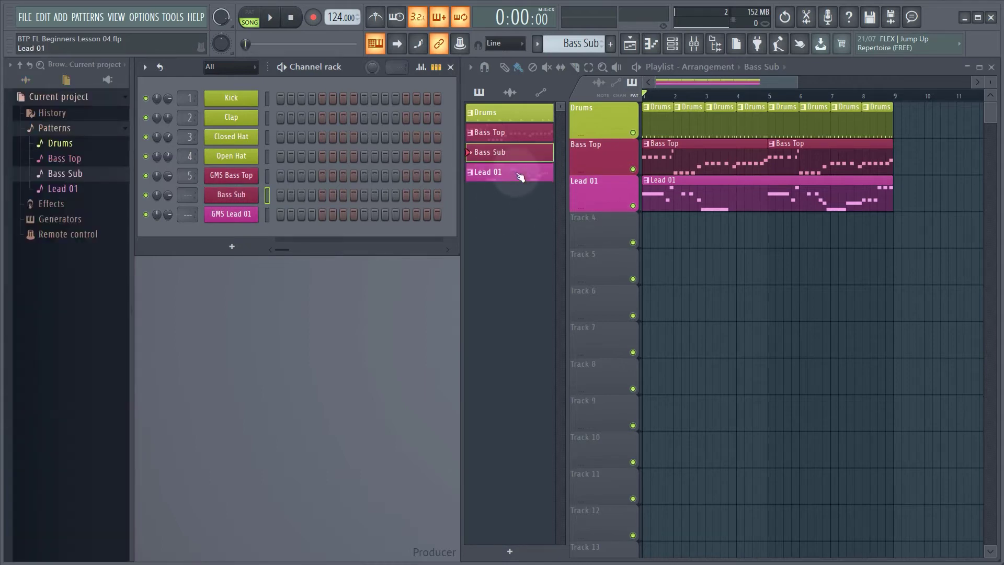
click(521, 158)
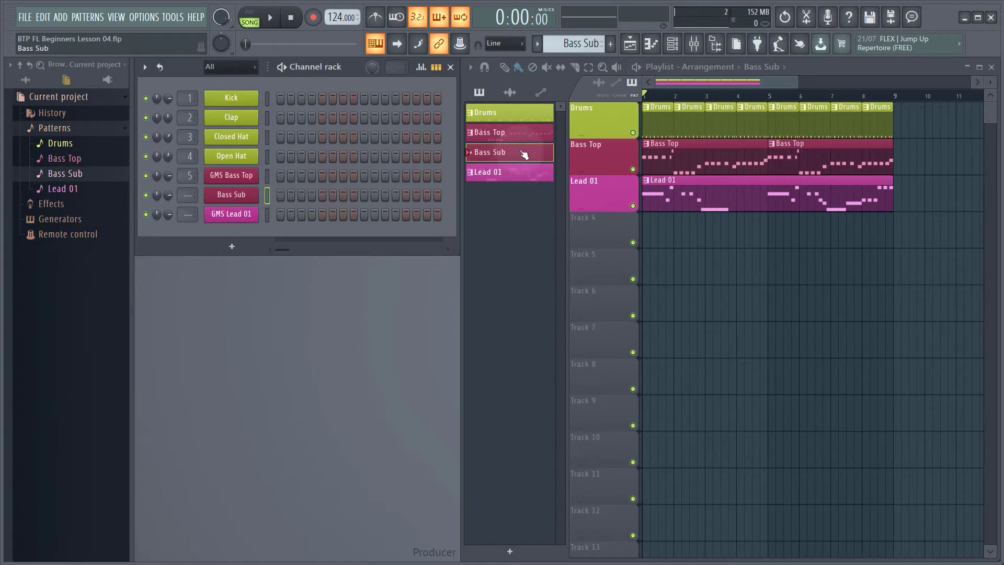
Name playlist Track 4 Bass Sub with the same dark red as Bass Top, and move it above the Lead 01 track.
right_click(609, 235)
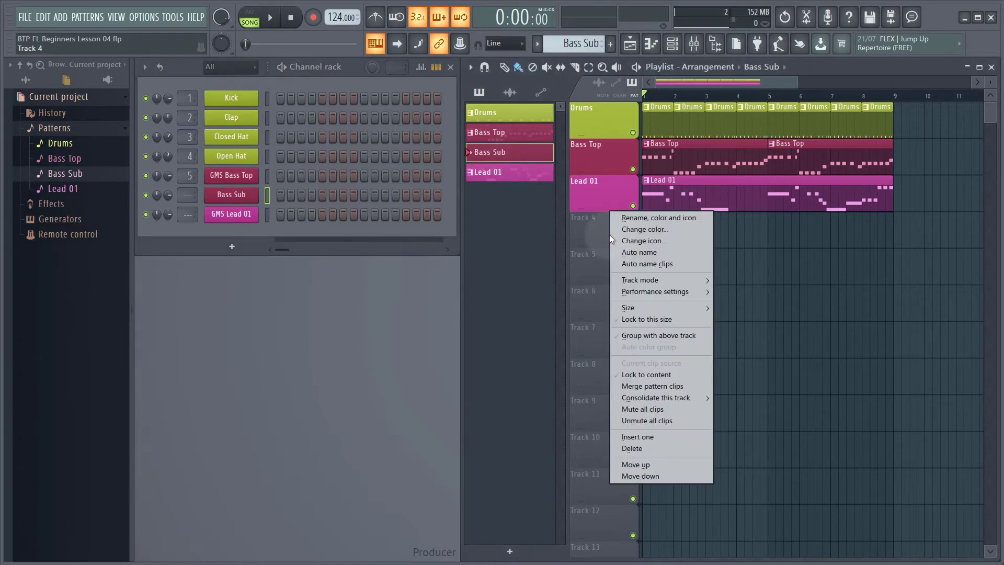
click(658, 220)
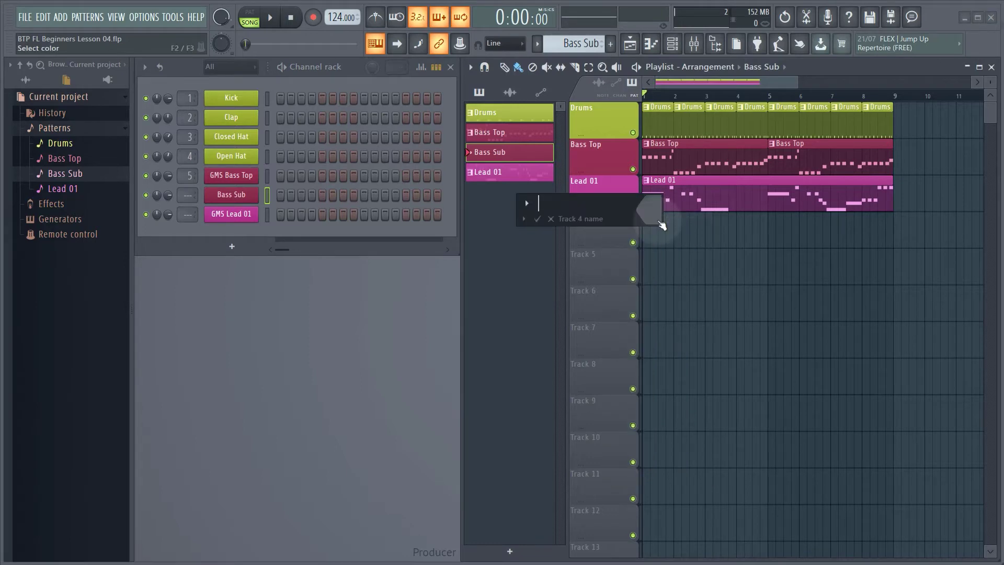
text(Bass Sub)
key(Return)
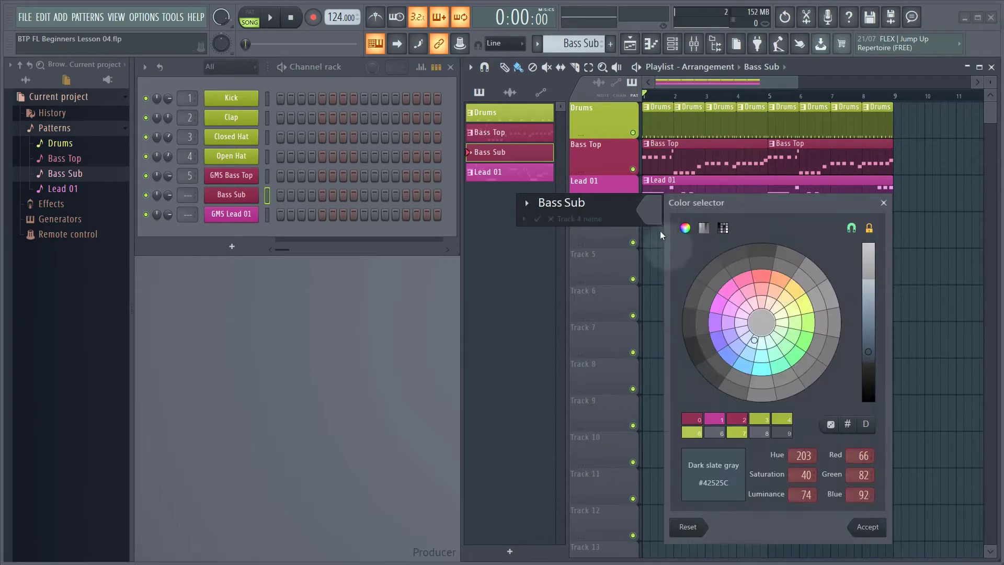
click(692, 418)
click(868, 526)
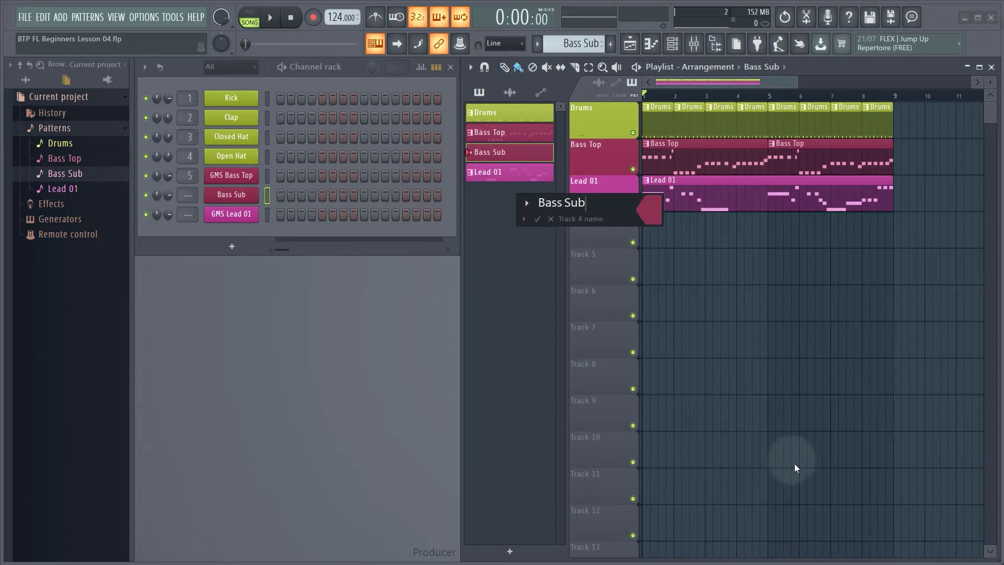
key(Return)
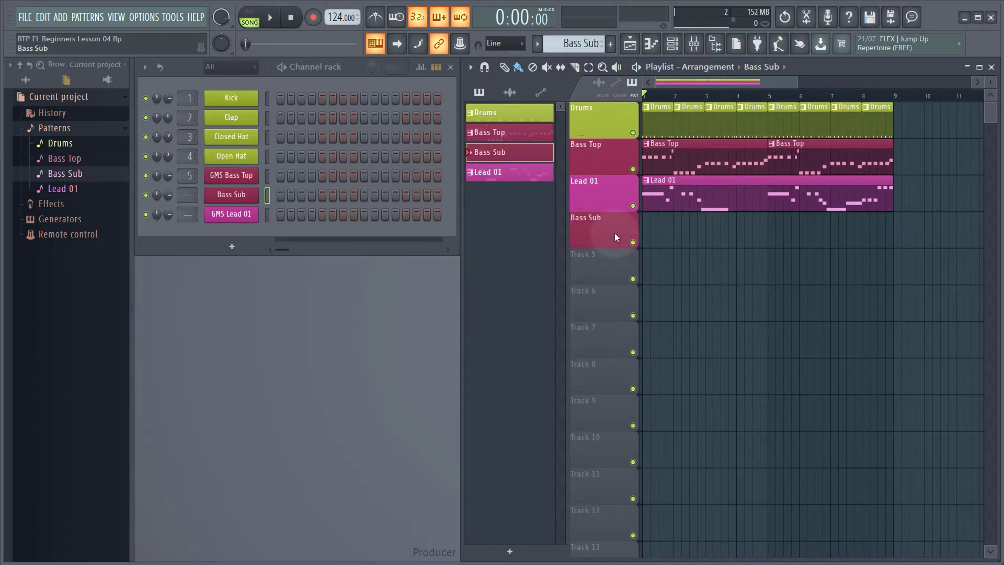
drag(614, 233, 614, 192)
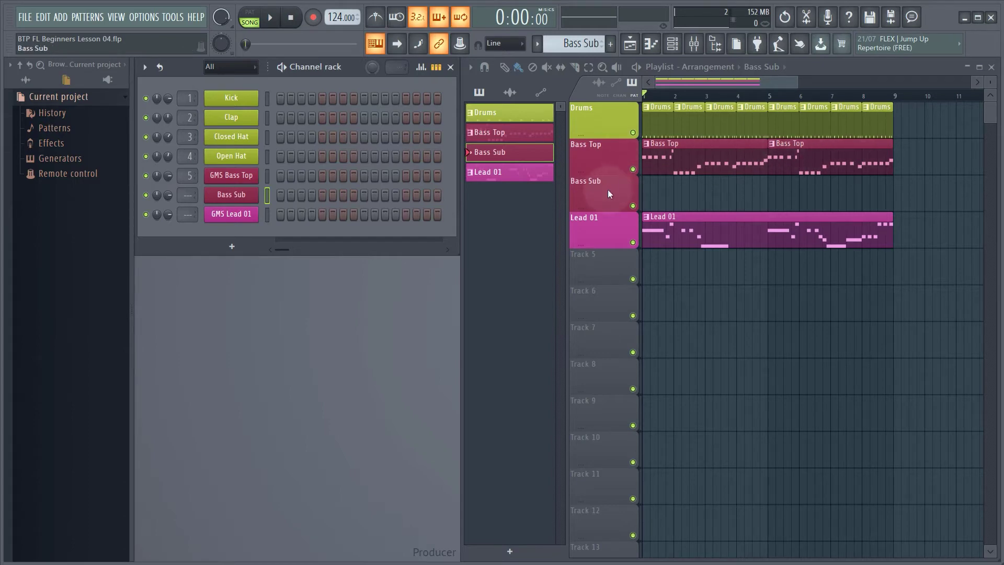
Copy all notes of the Bass Top pattern from the GMS Bass Top piano roll and close it.
click(692, 147)
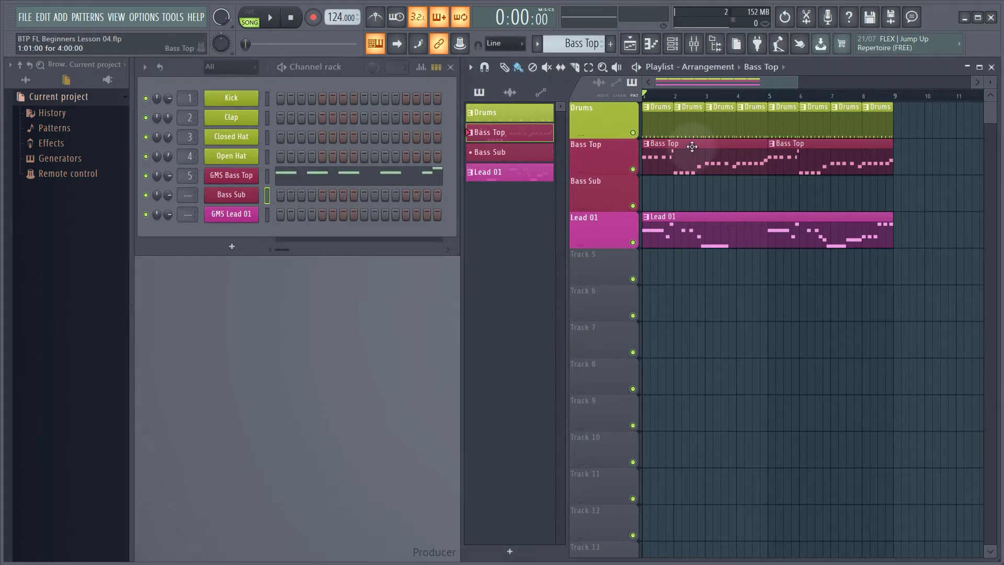
double_click(692, 147)
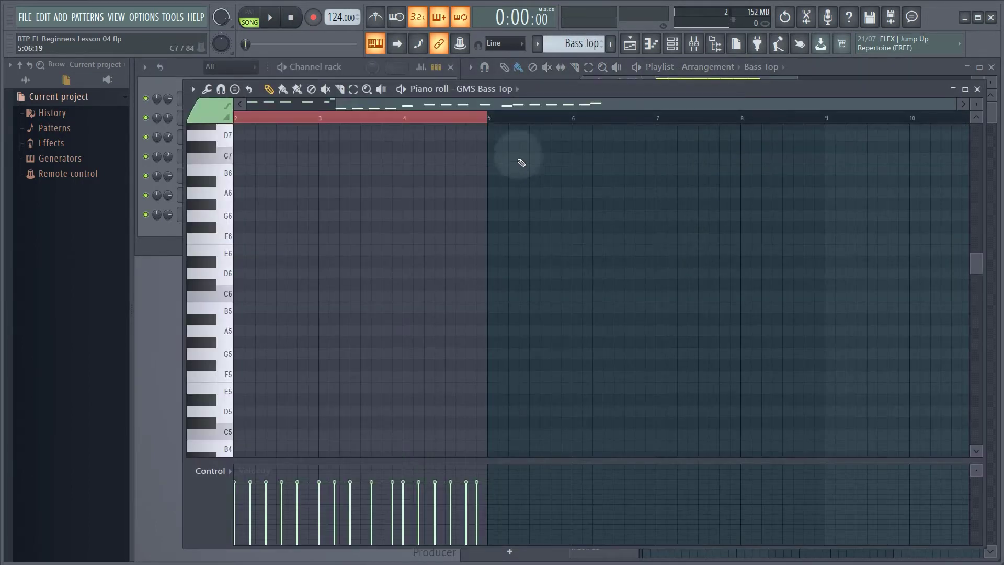
drag(394, 103, 309, 103)
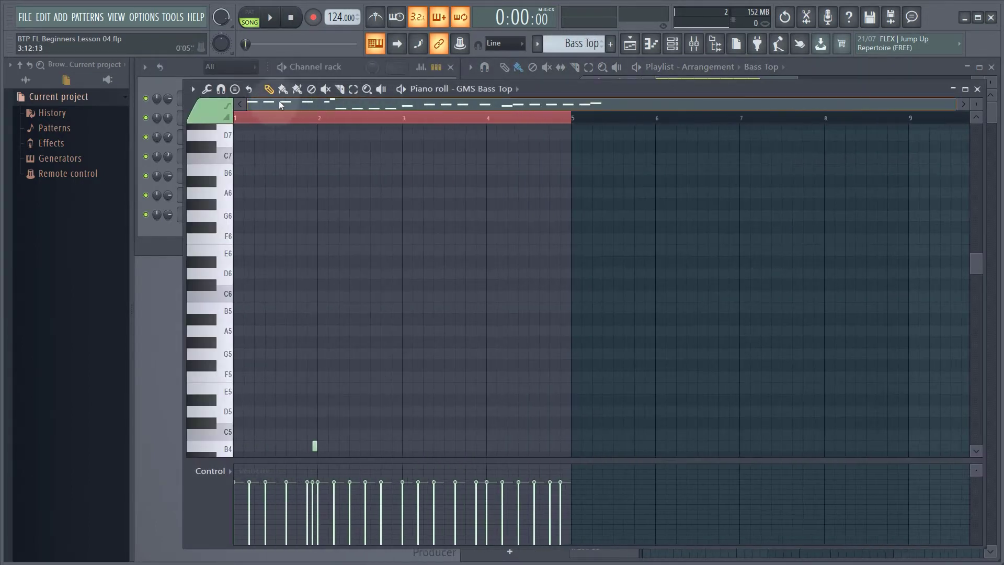
scroll(401, 315, down, 1)
scroll(400, 315, down, 5)
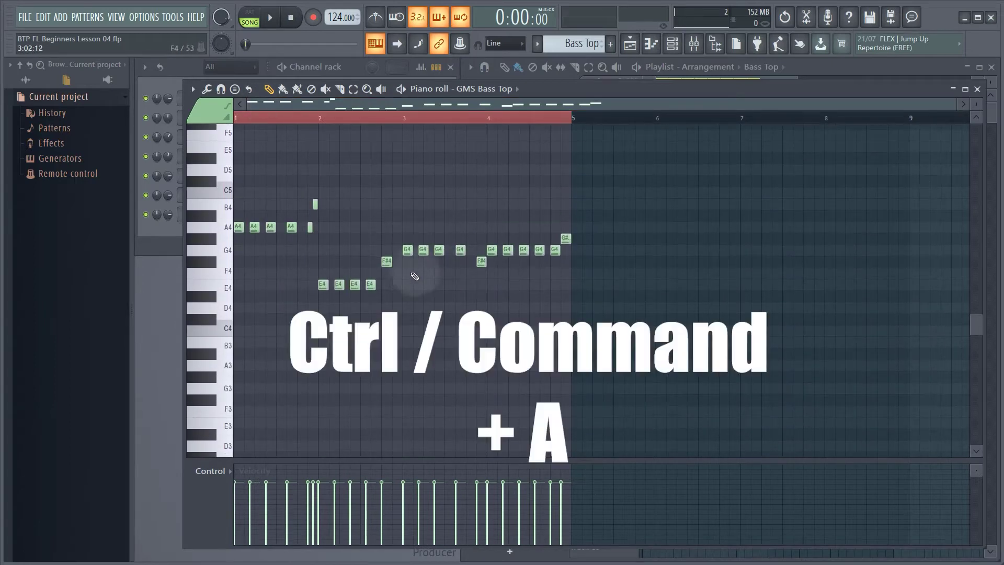
key(ctrl+a)
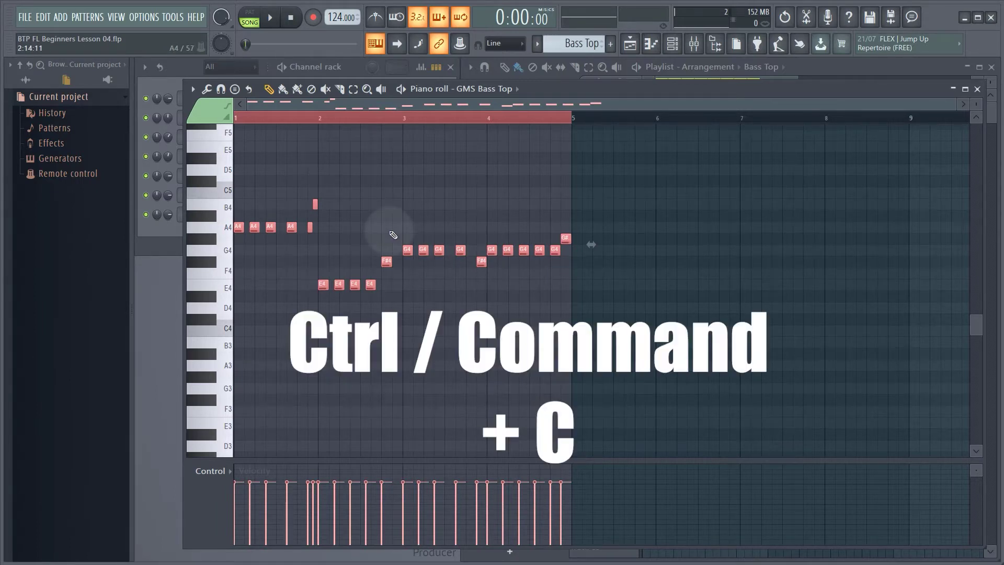
click(977, 89)
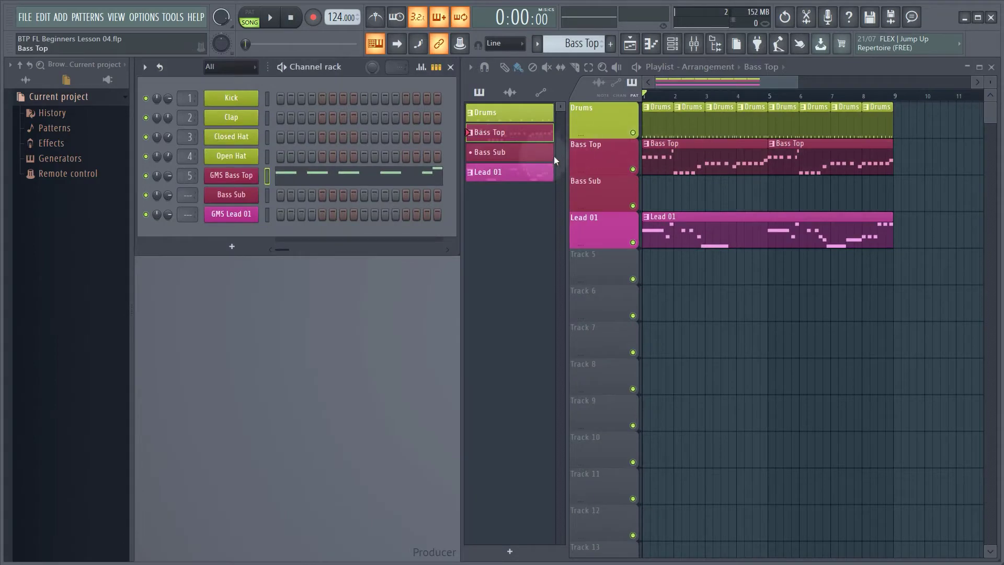
Paste the copied notes at bar 1 in the Bass Sub channel's piano roll within the Bass Sub pattern, and close the piano roll.
click(526, 157)
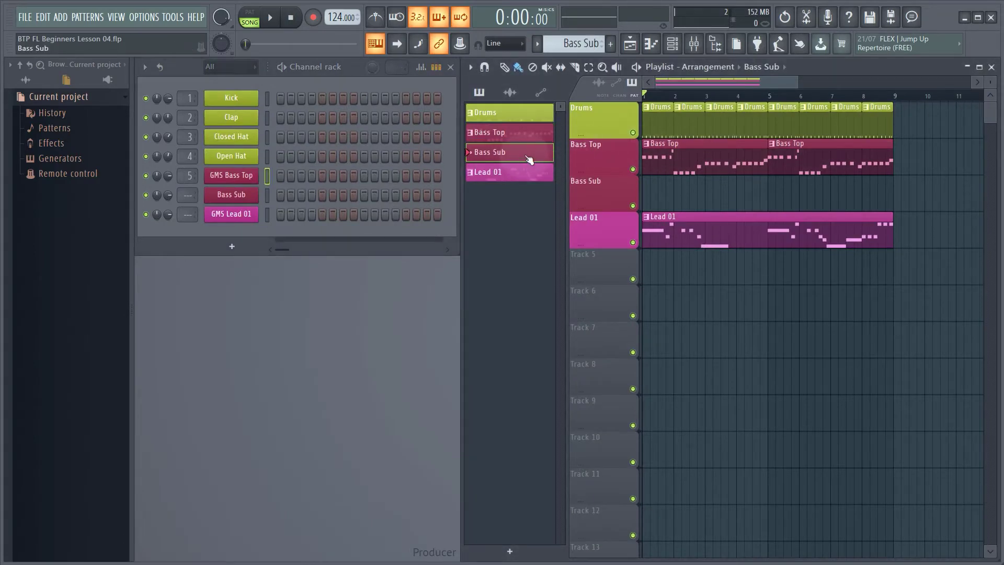
right_click(241, 197)
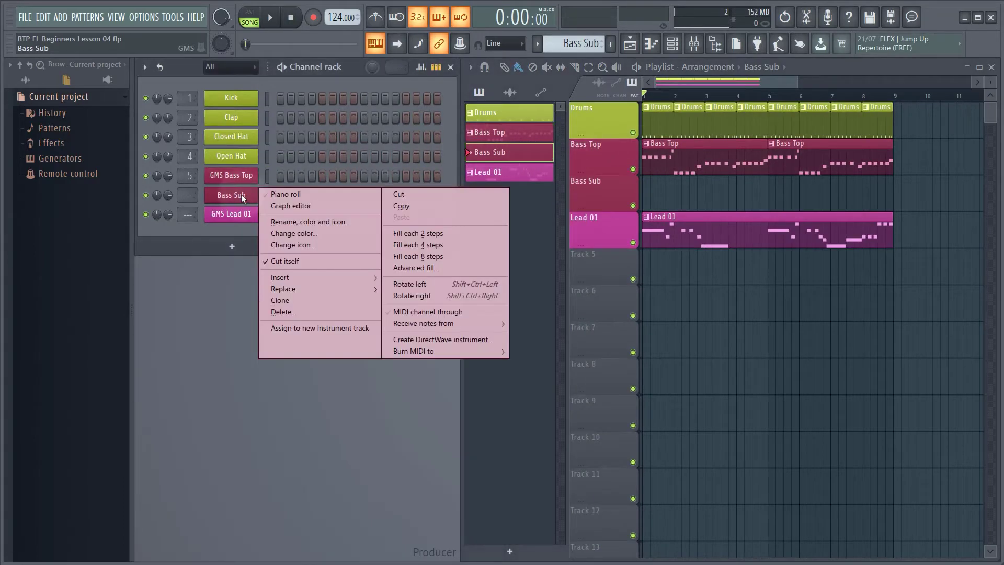
click(272, 195)
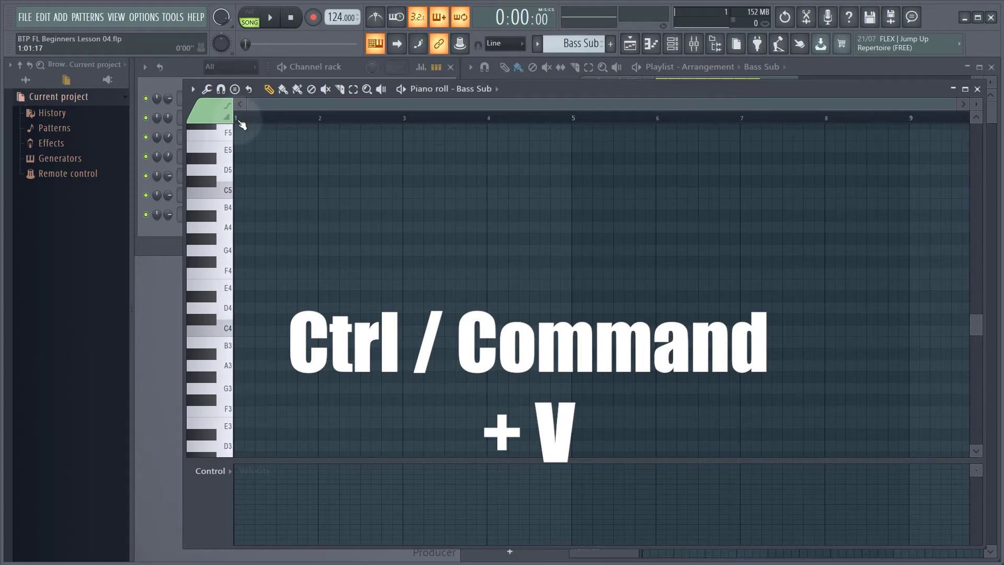
key(ctrl+v)
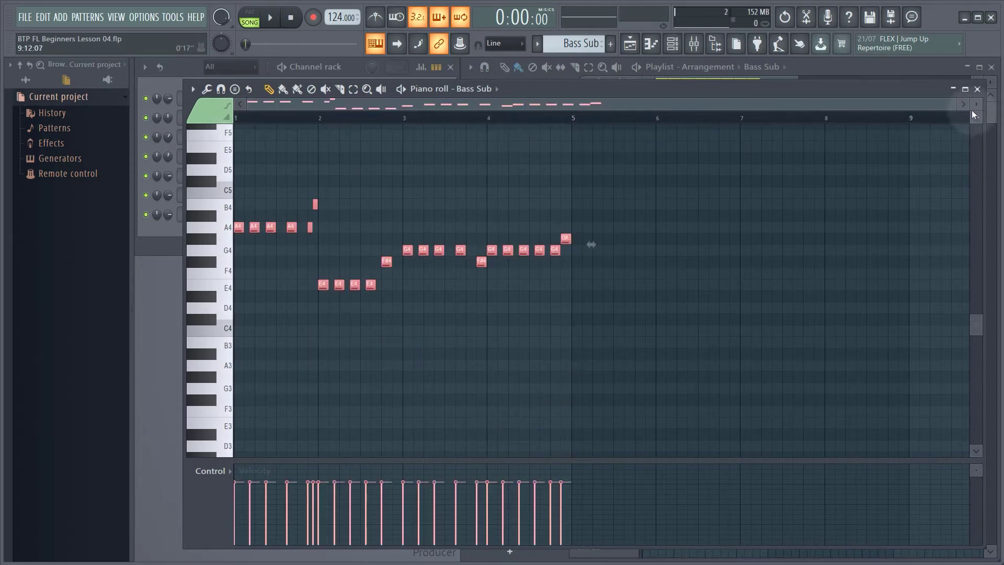
click(977, 89)
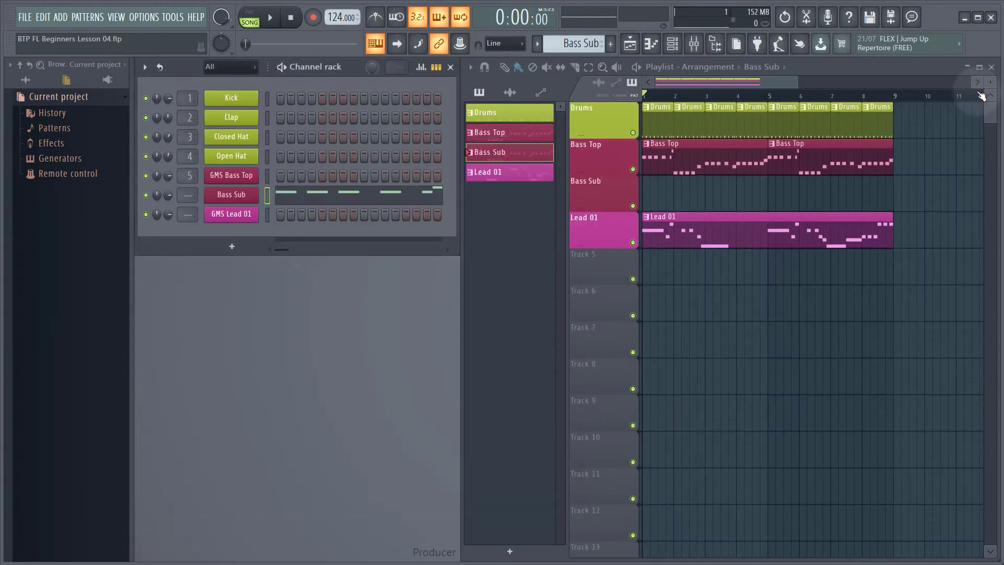
Place Bass Sub pattern clips at bars 1 and 5 on the Bass Sub track and audition that track briefly in solo.
click(649, 199)
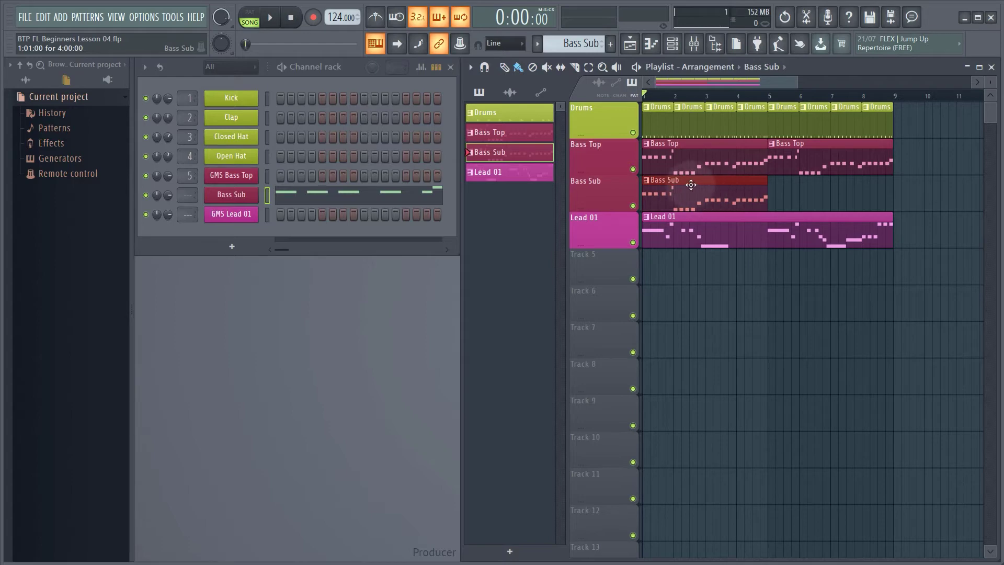
drag(684, 184, 809, 185)
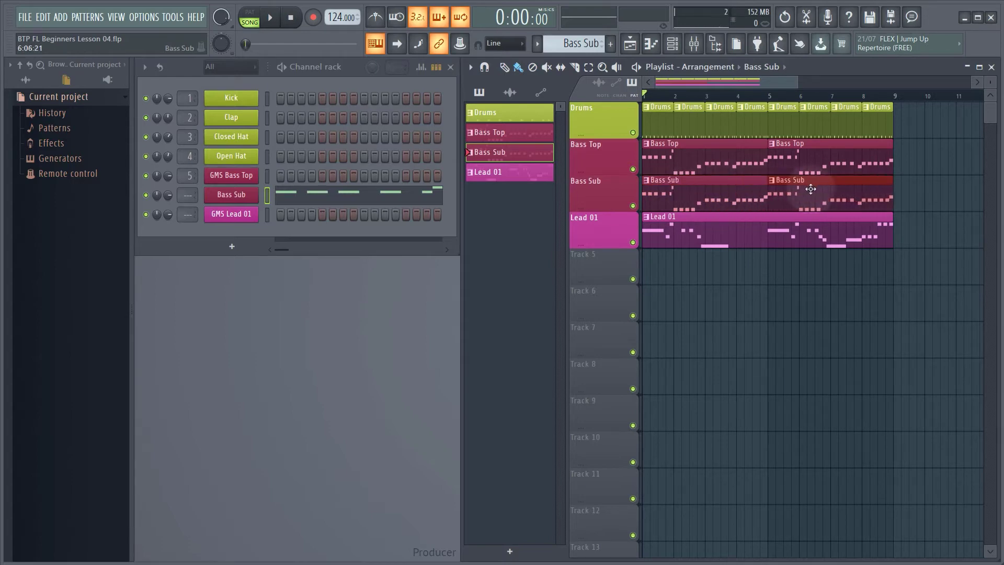
right_click(633, 206)
key(space)
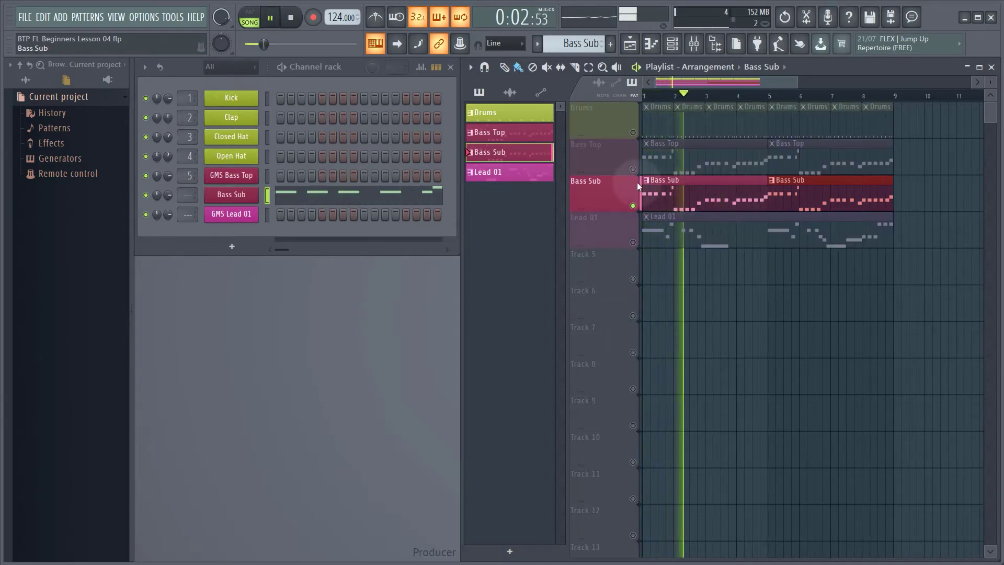
key(space)
right_click(634, 206)
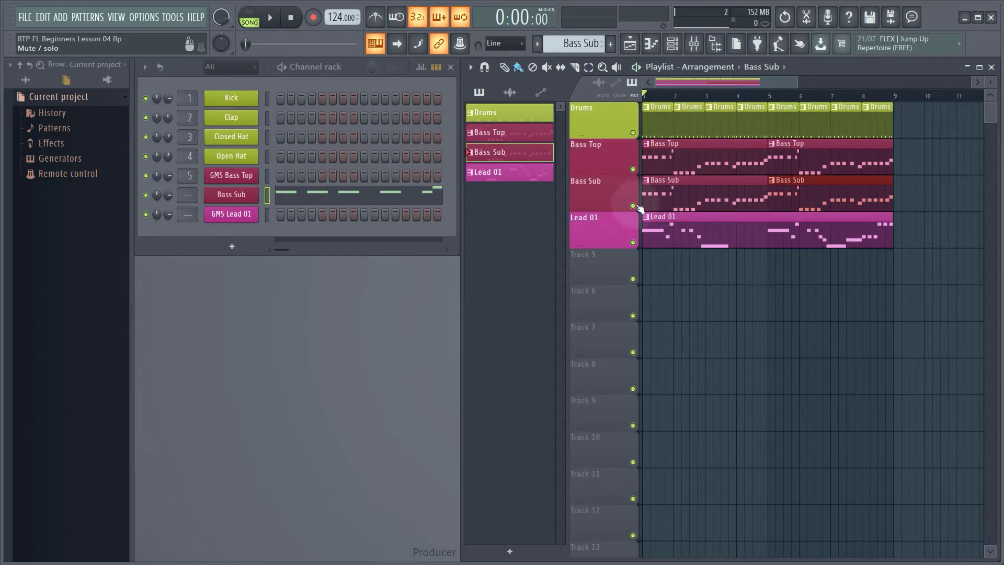
Mute the Lead 01 and Drums tracks and play both bass layers, switching Bass Sub off and on to compare.
click(633, 242)
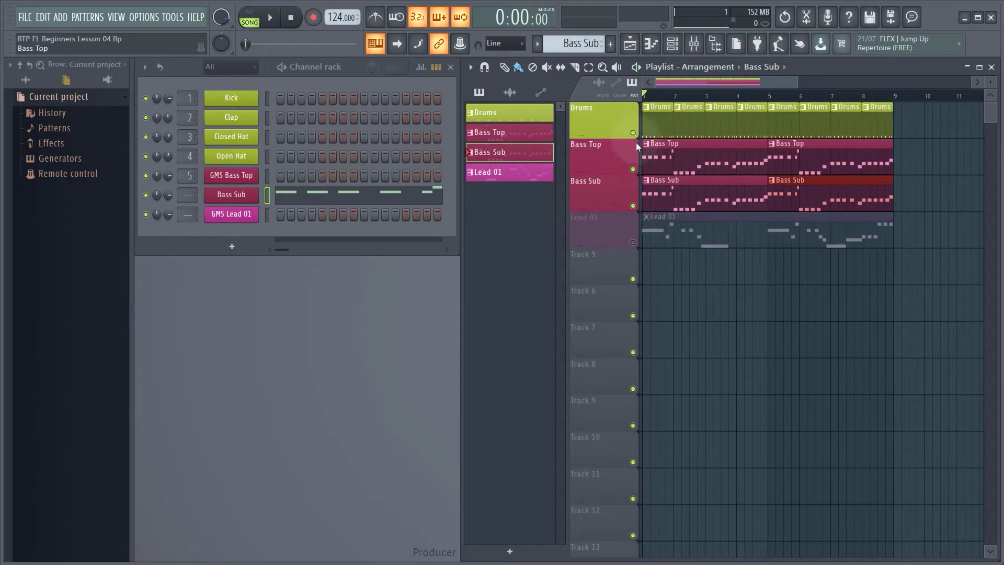
click(633, 133)
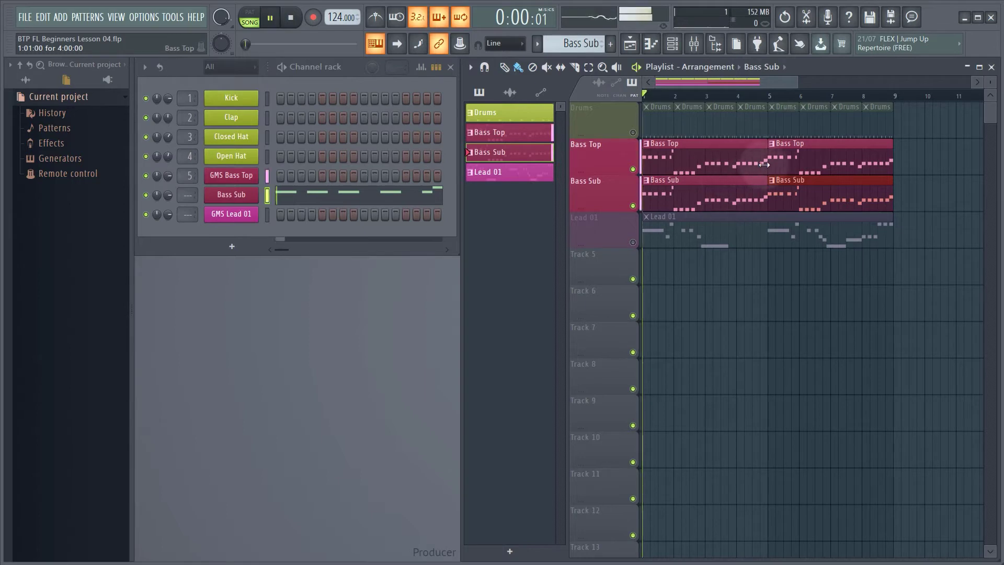
key(space)
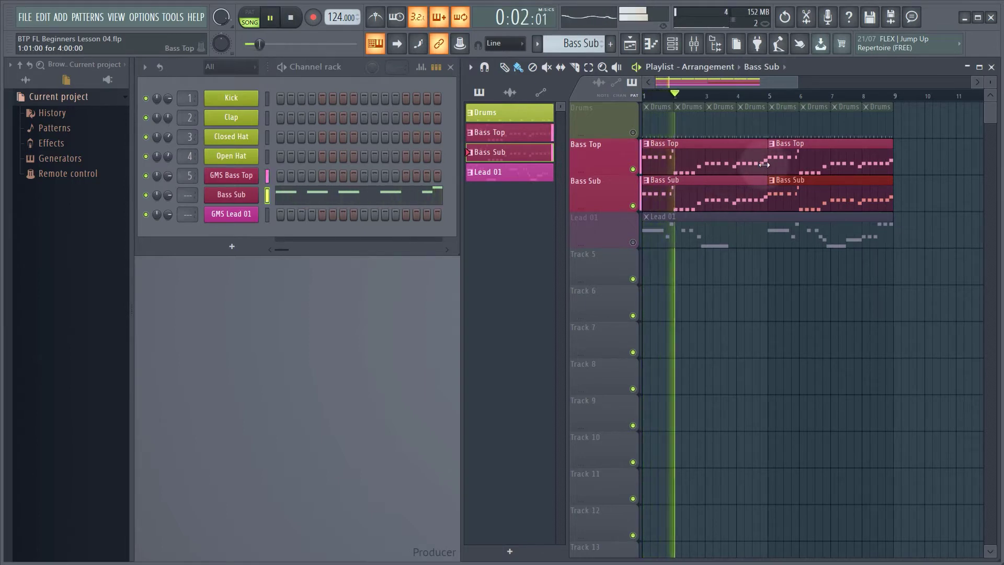
click(633, 206)
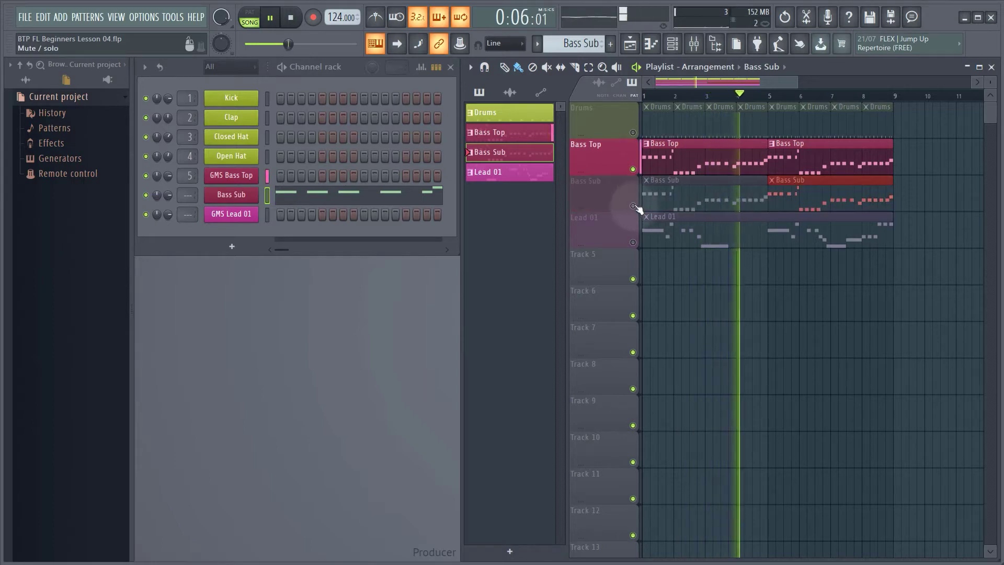
click(633, 206)
key(space)
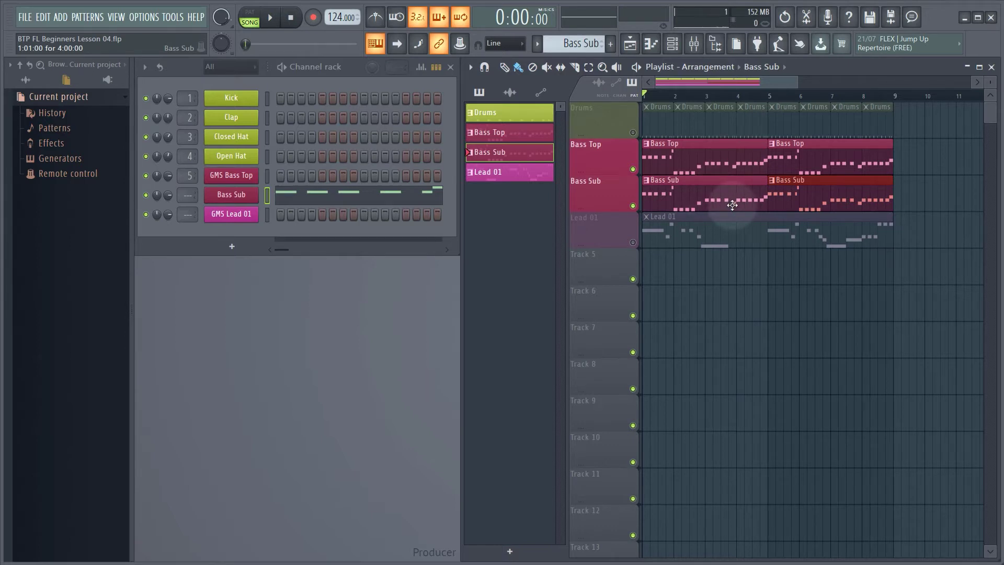
Mute the Bass Top track and listen to the Bass Sub layer alone.
click(633, 170)
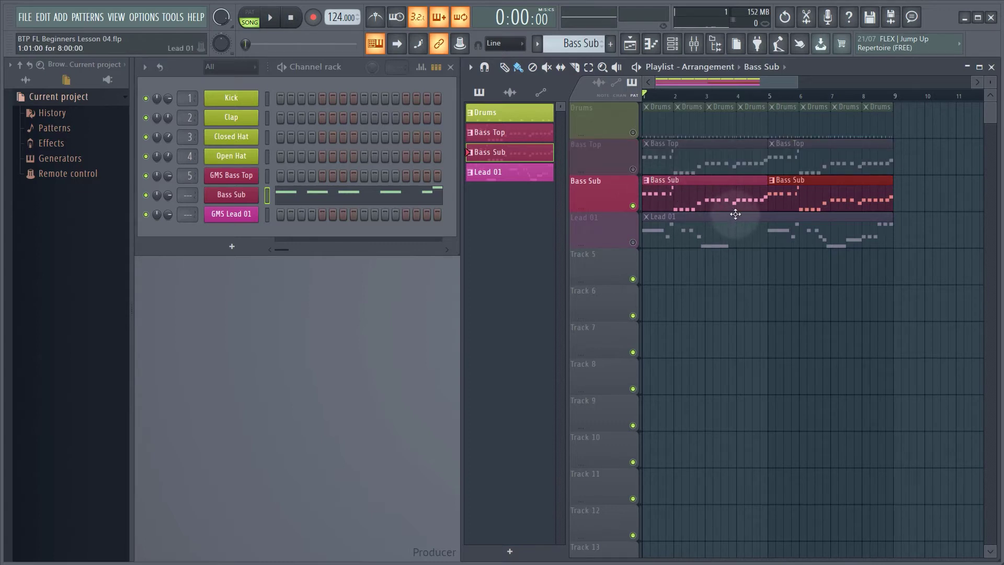
key(space)
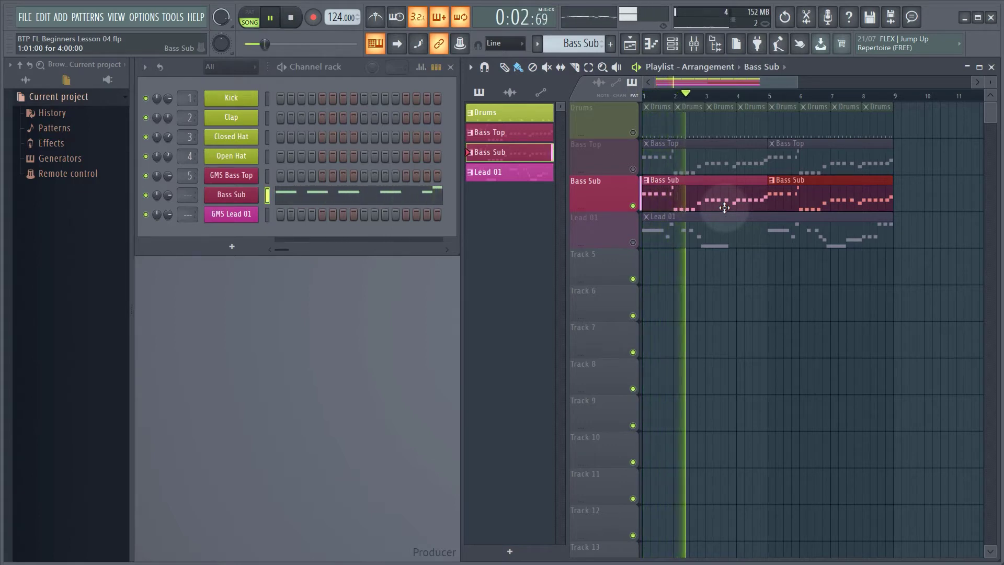
key(space)
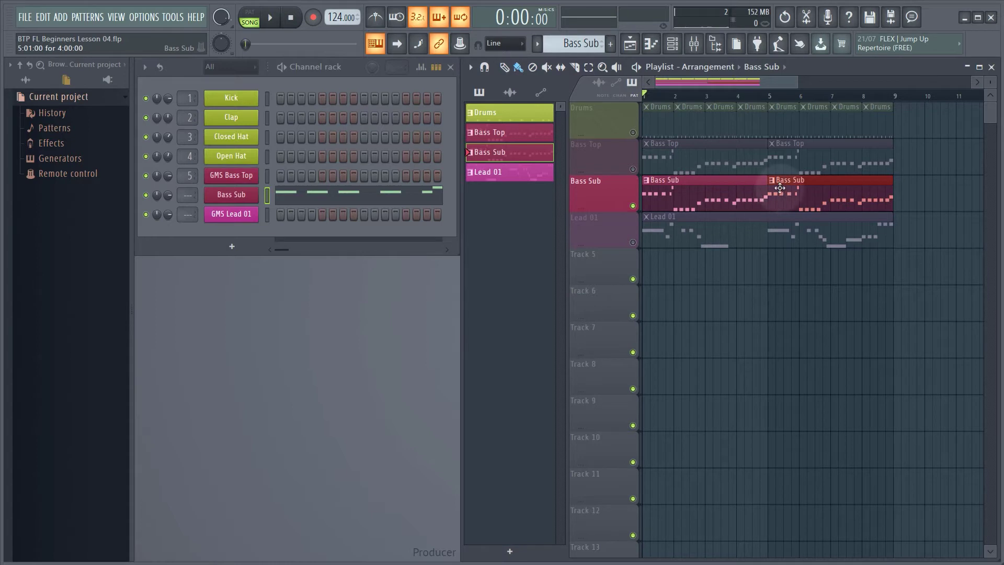
Unmute the Bass Top, Drums and Lead 01 tracks and play the full arrangement.
click(633, 169)
click(633, 132)
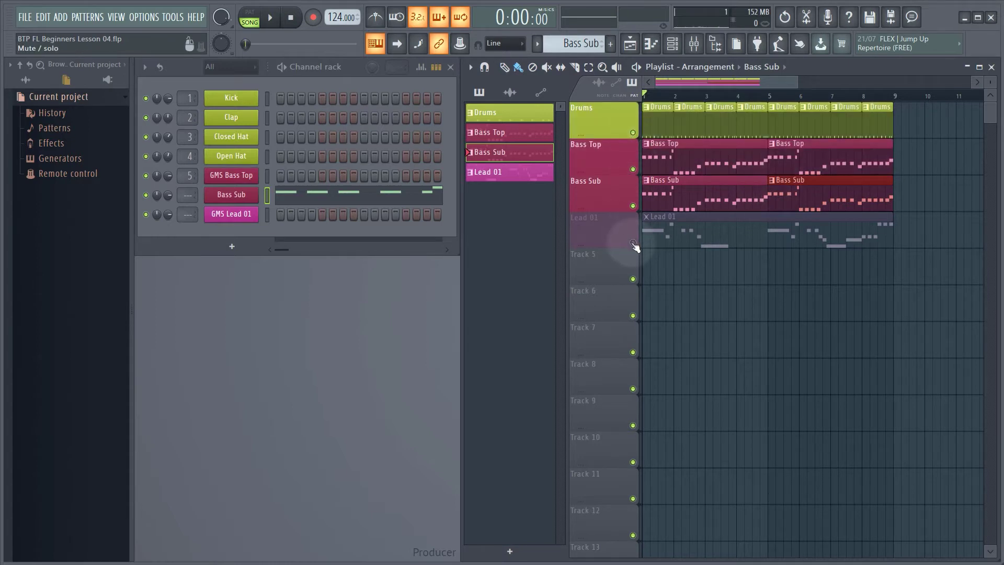
click(633, 242)
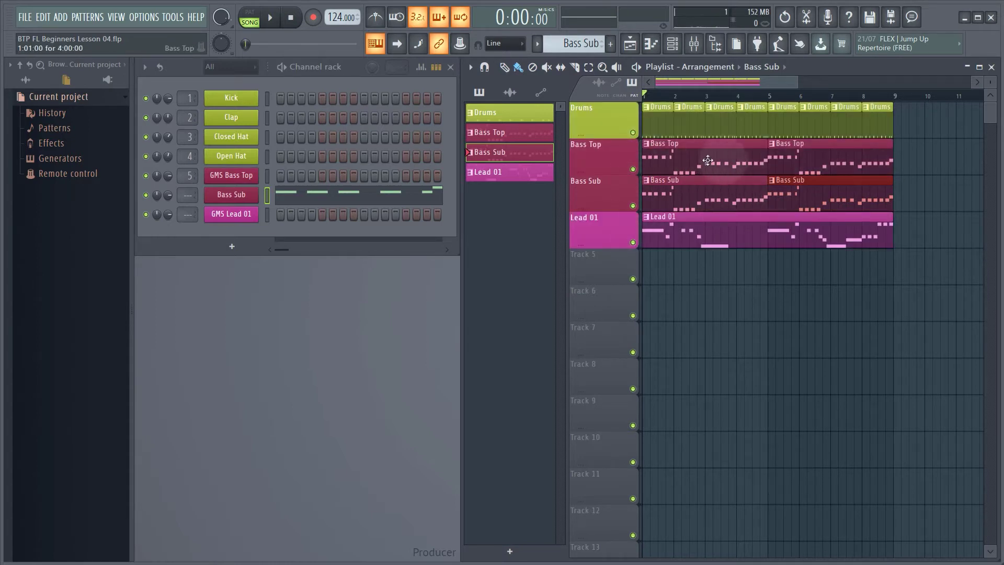
key(space)
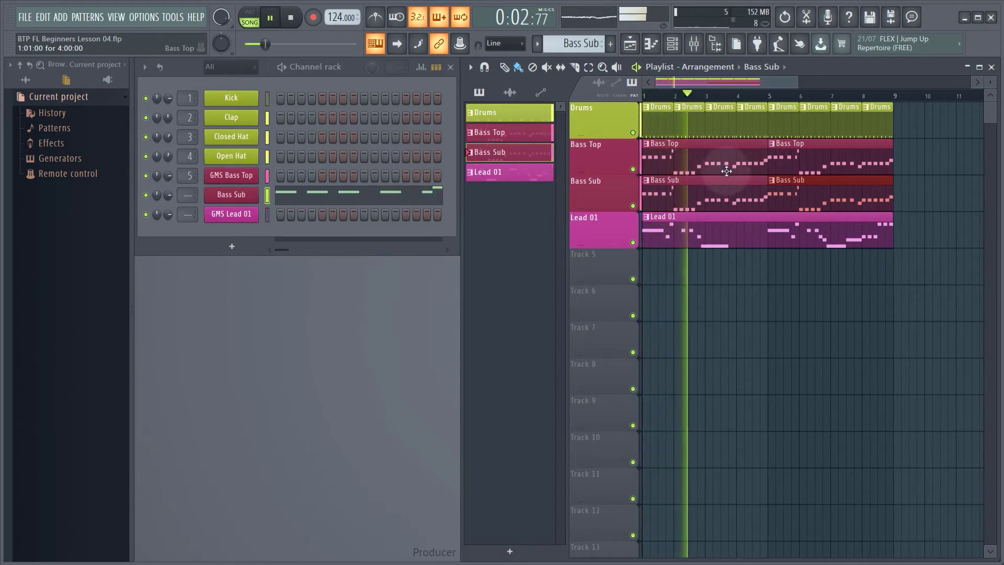
key(space)
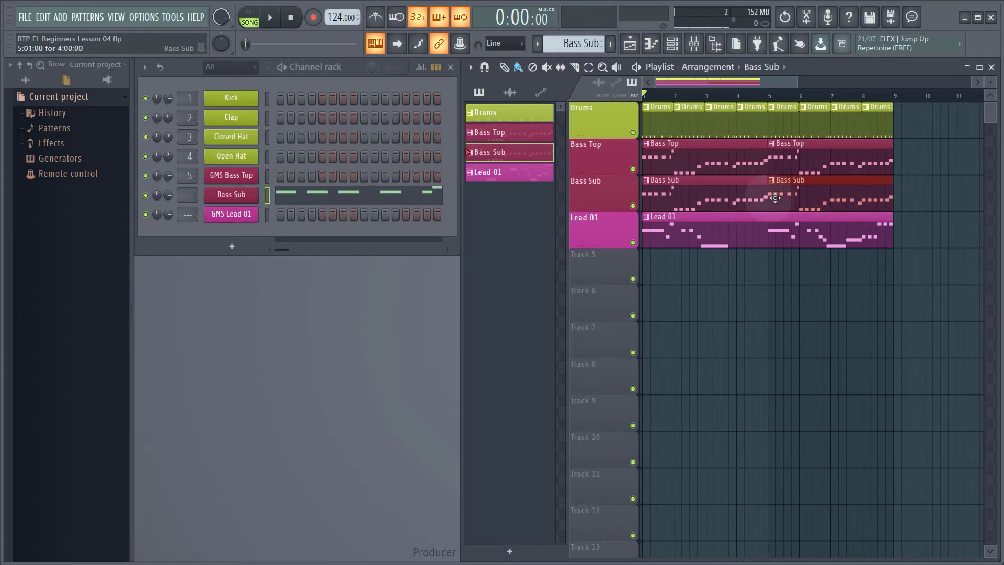
Solo the Bass Sub track and play a short section of it.
right_click(634, 206)
key(space)
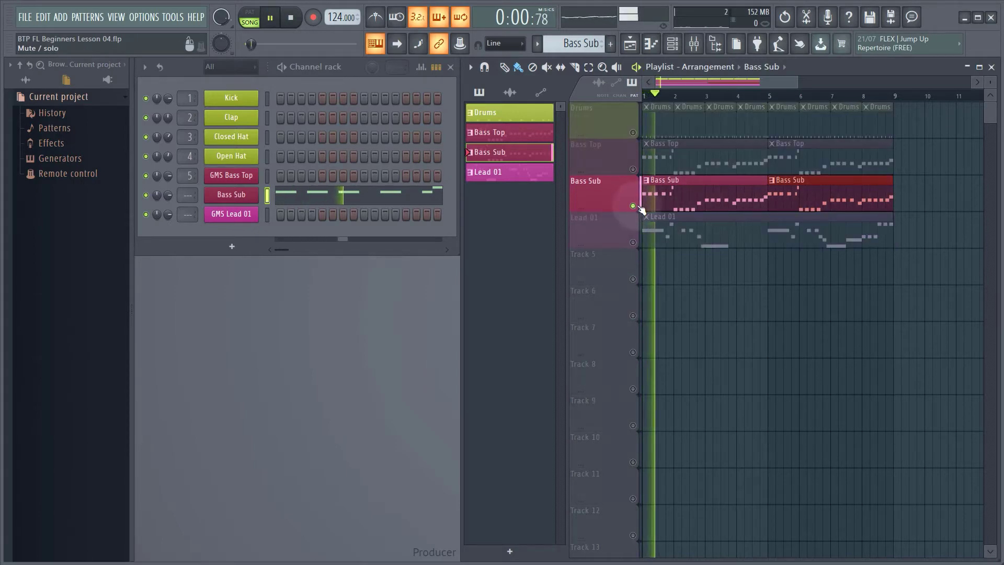
key(space)
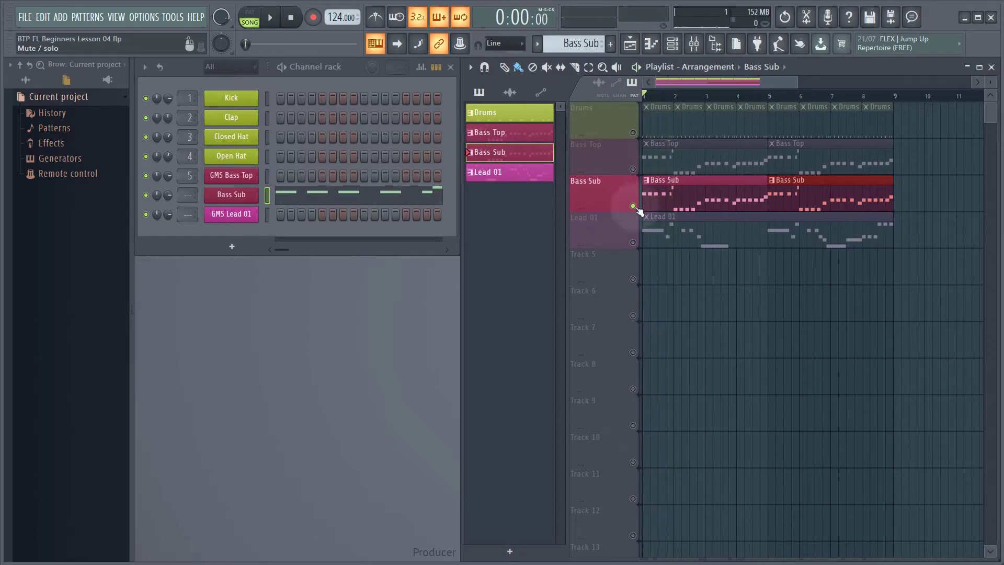
Solo the Bass Top playlist track, play a short section of it and bring all tracks back in.
right_click(633, 206)
right_click(633, 170)
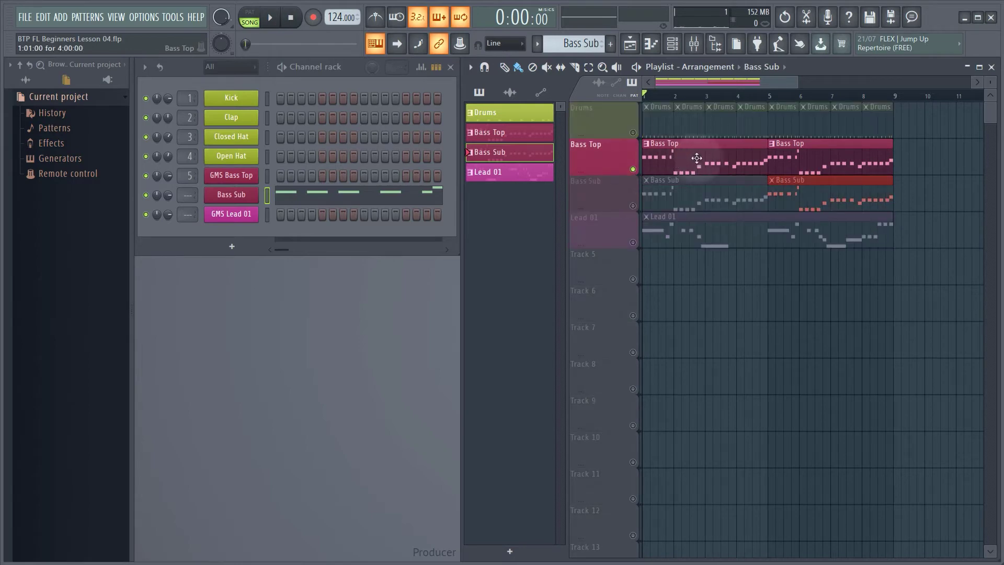
key(space)
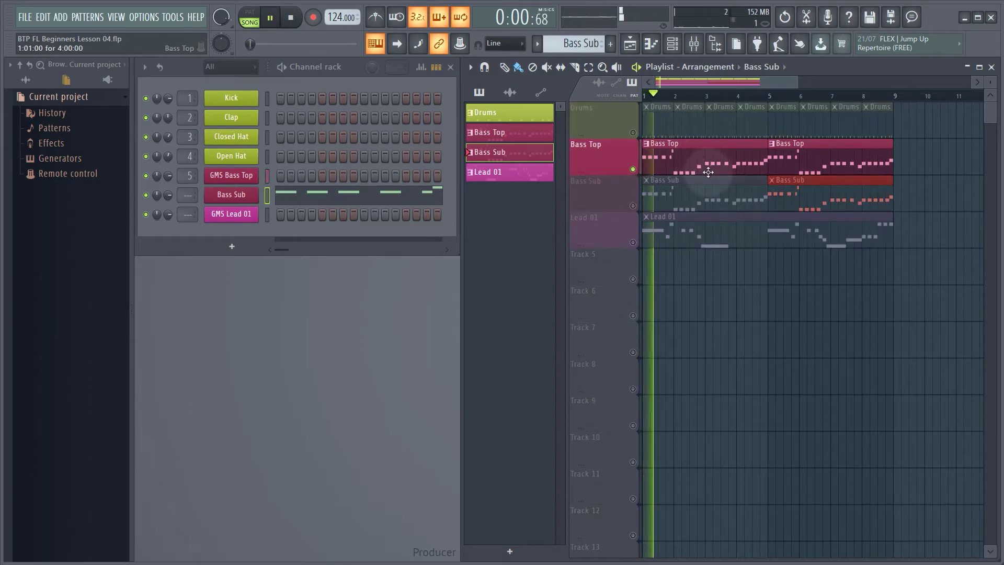
key(space)
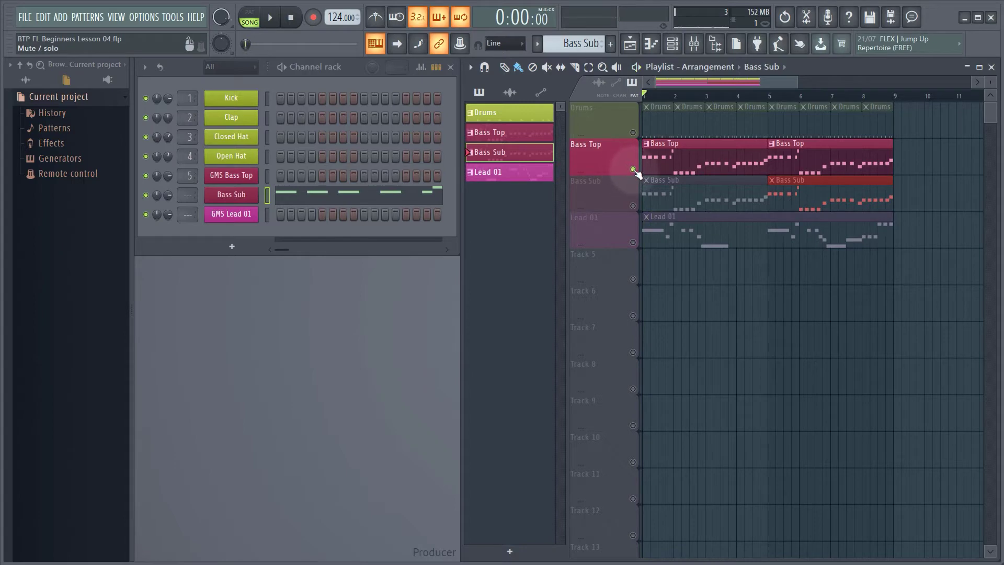
ctrl+click(633, 169)
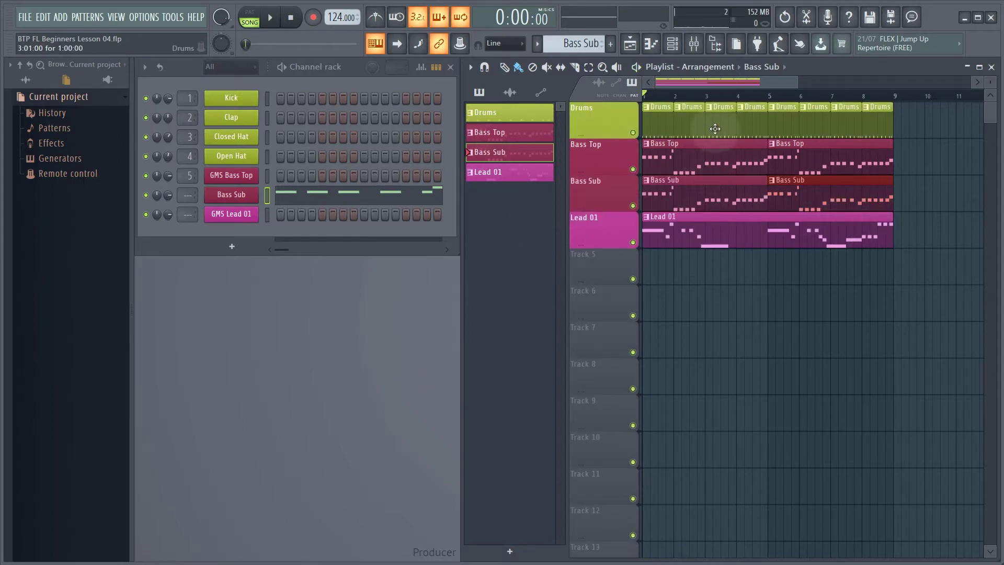
Open the mixer and route the Bass Sub channel to mixer track 6 and GMS Lead 01 to track 7.
click(699, 47)
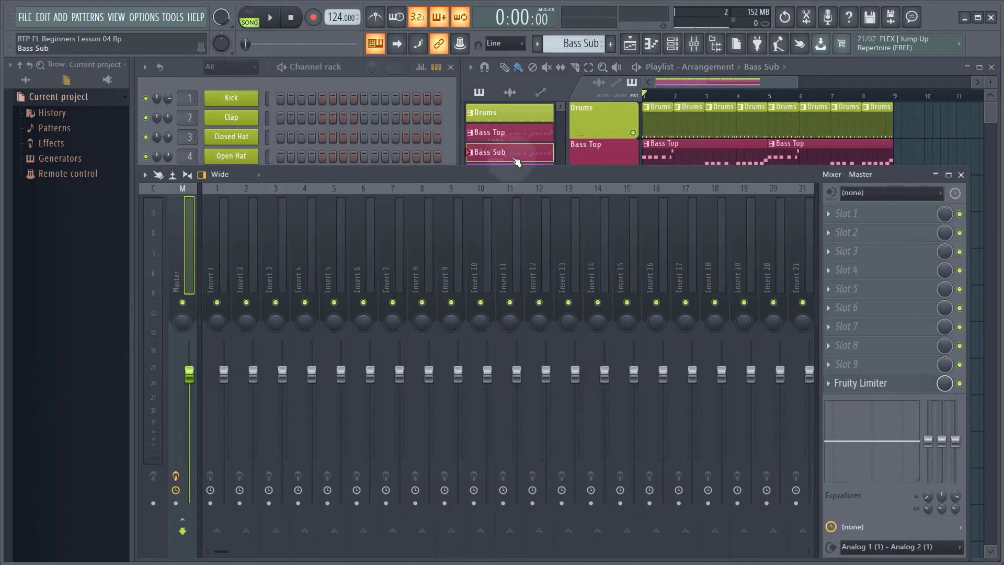
scroll(547, 186, up, 1)
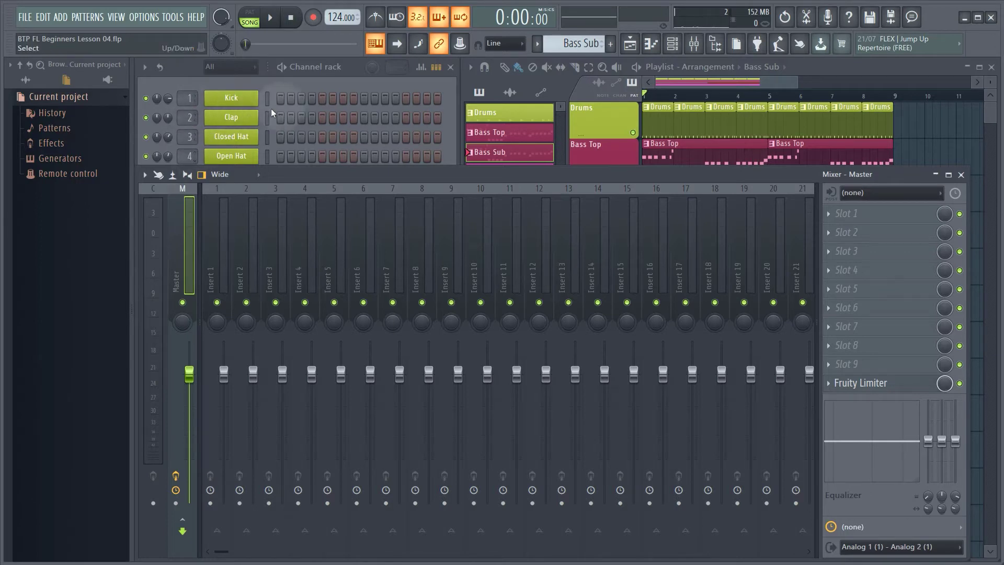
click(296, 79)
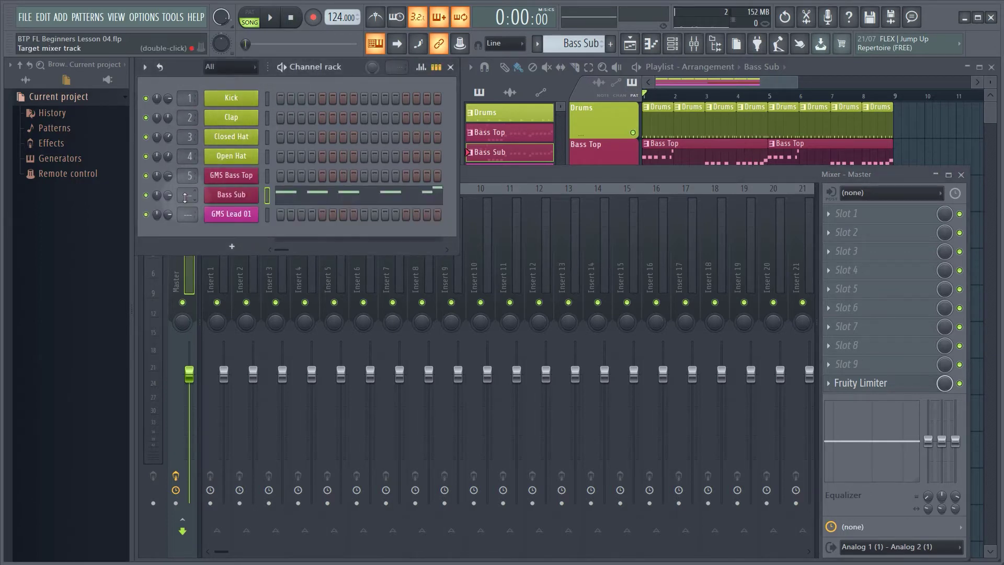
drag(185, 197, 185, 193)
mouse_move(190, 194)
mouse_down()
mouse_move(190, 186)
mouse_move(189, 207)
mouse_up()
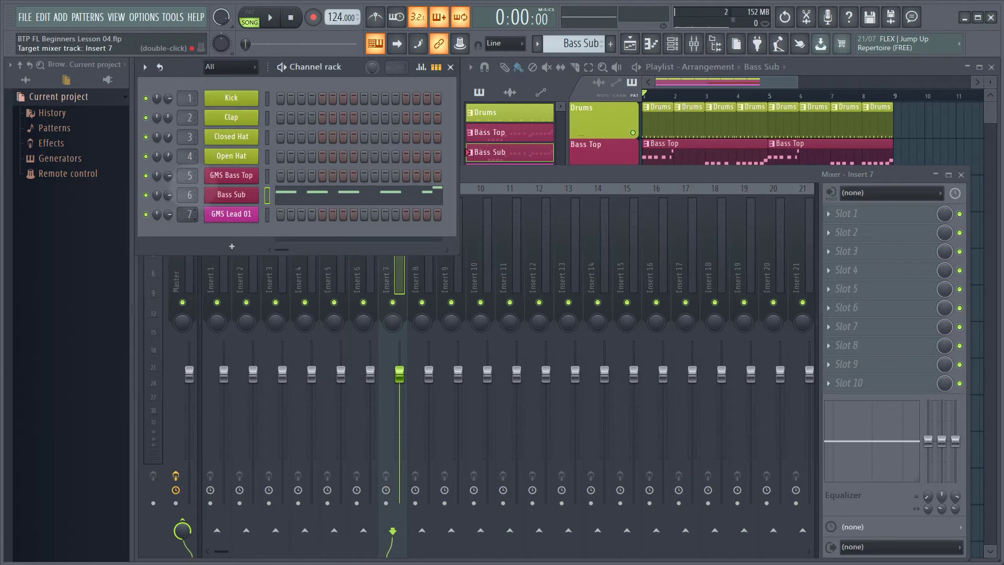
click(481, 178)
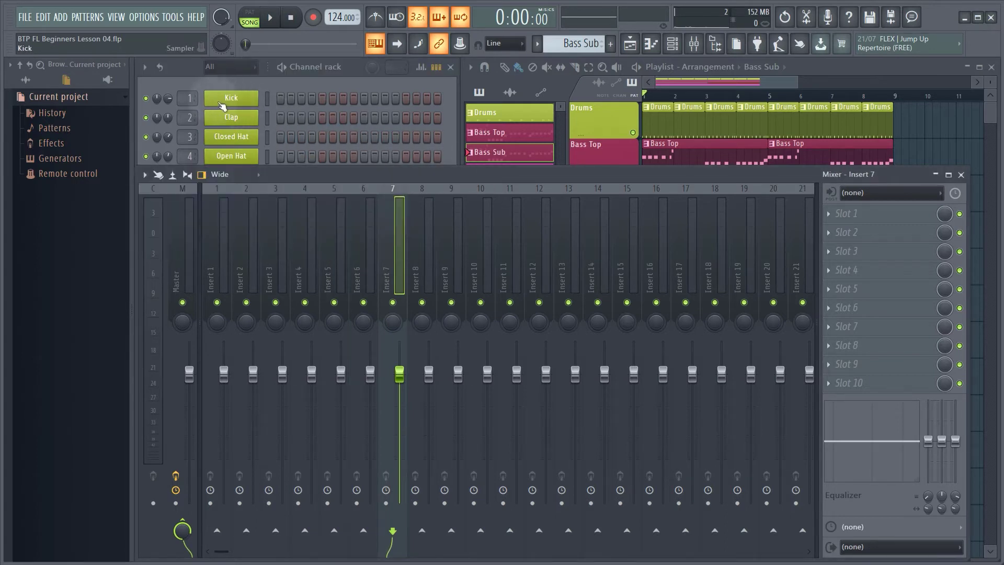
Solo mixer inserts 1 and 2 in turn, play a short section of each and unsolo them.
right_click(217, 302)
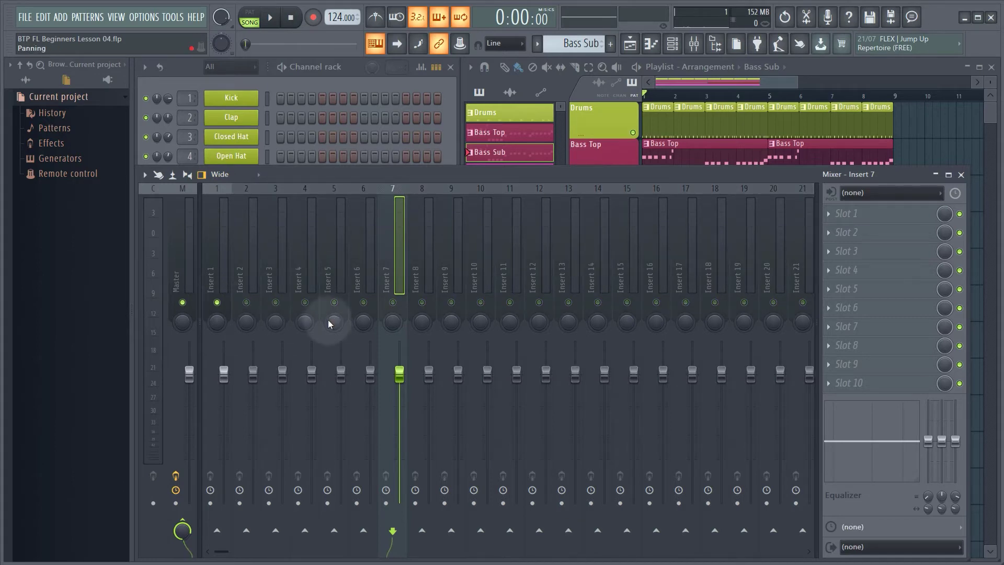
key(space)
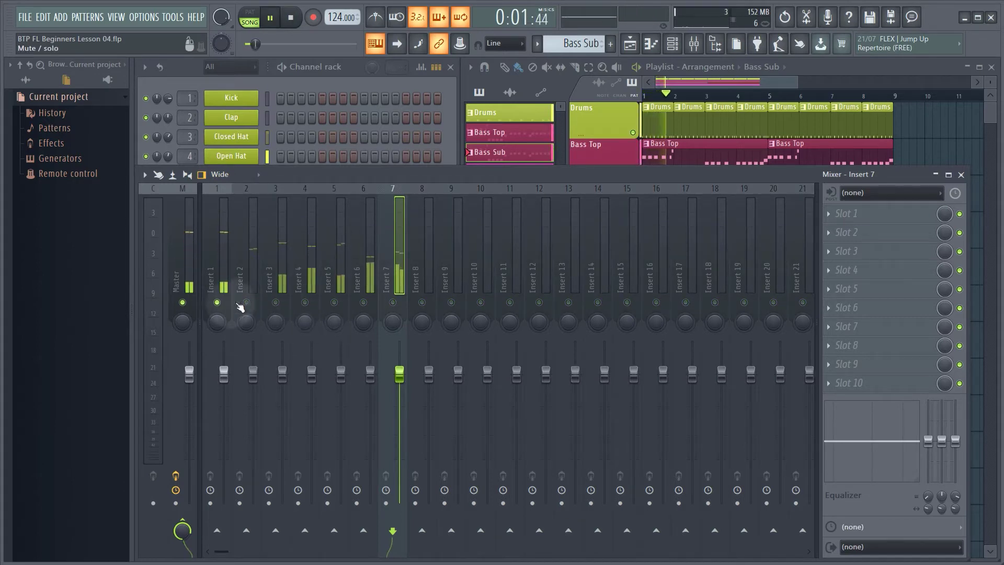
key(space)
right_click(247, 303)
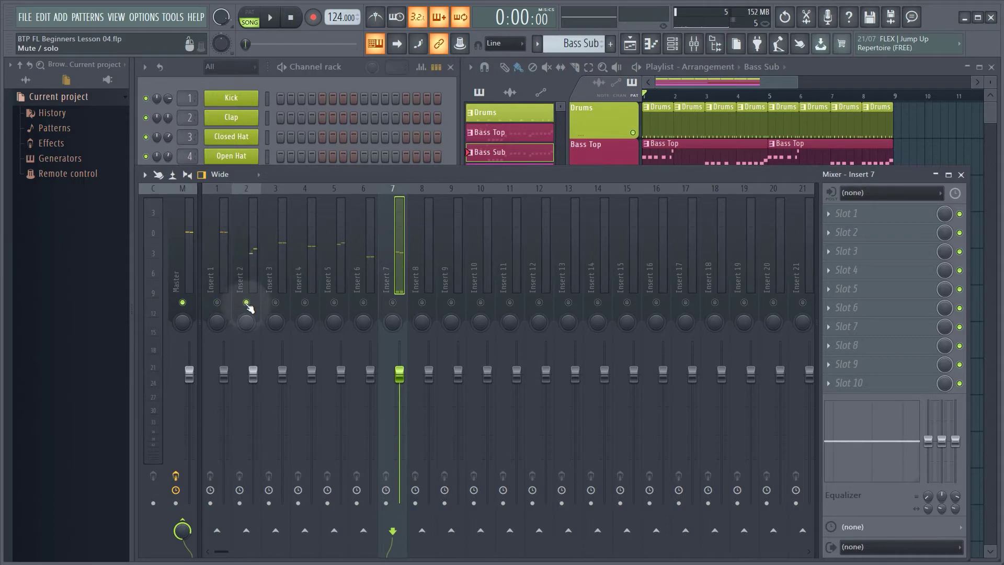
key(space)
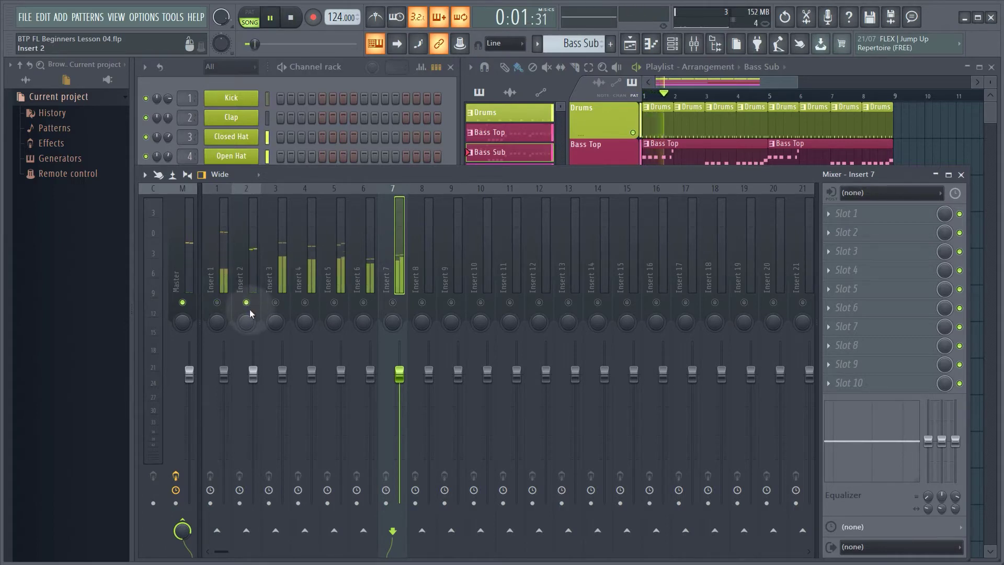
key(space)
right_click(246, 302)
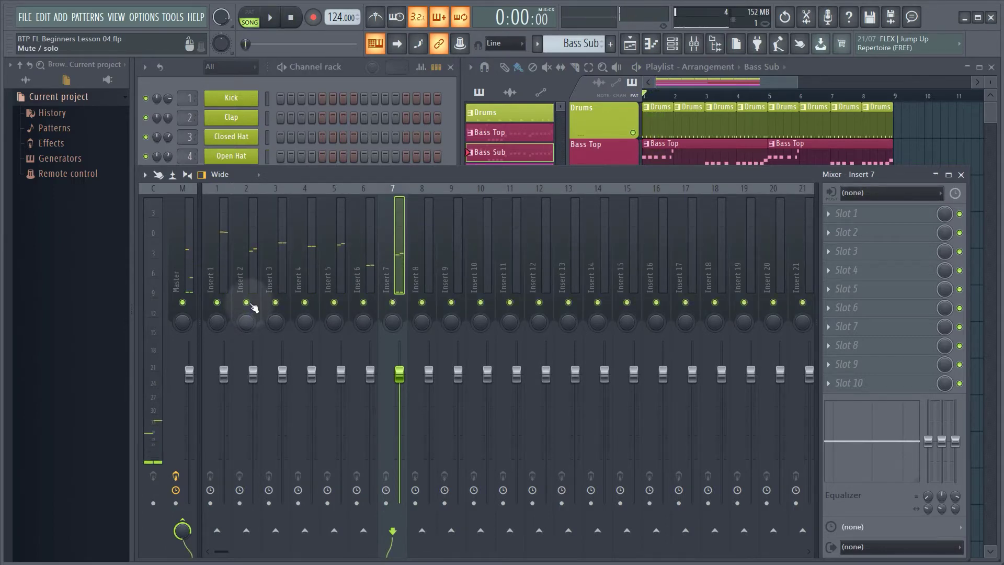
Mute mixer inserts 3, 4 and 5, play the song and unmute them one by one during playback.
click(275, 303)
click(305, 303)
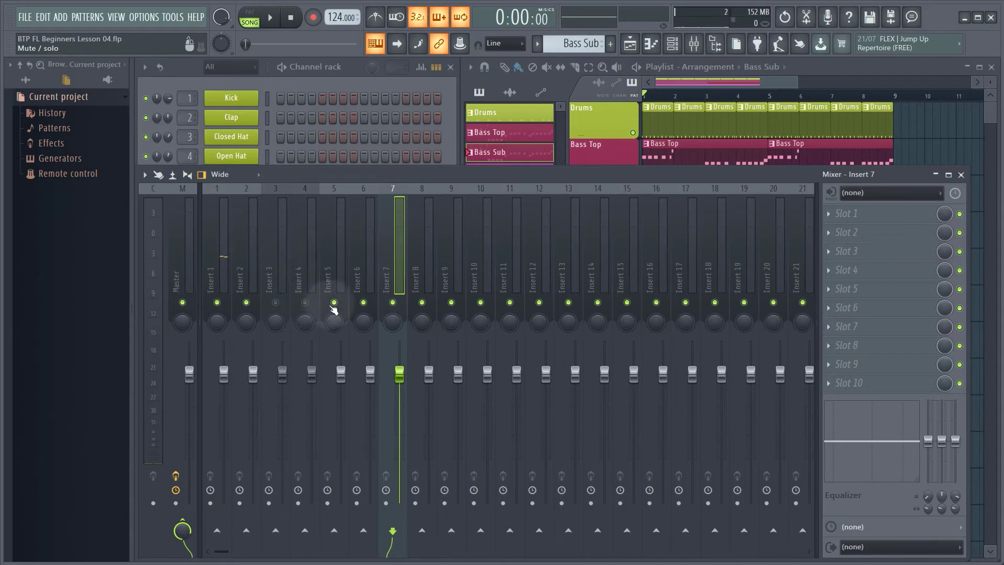
click(334, 302)
key(space)
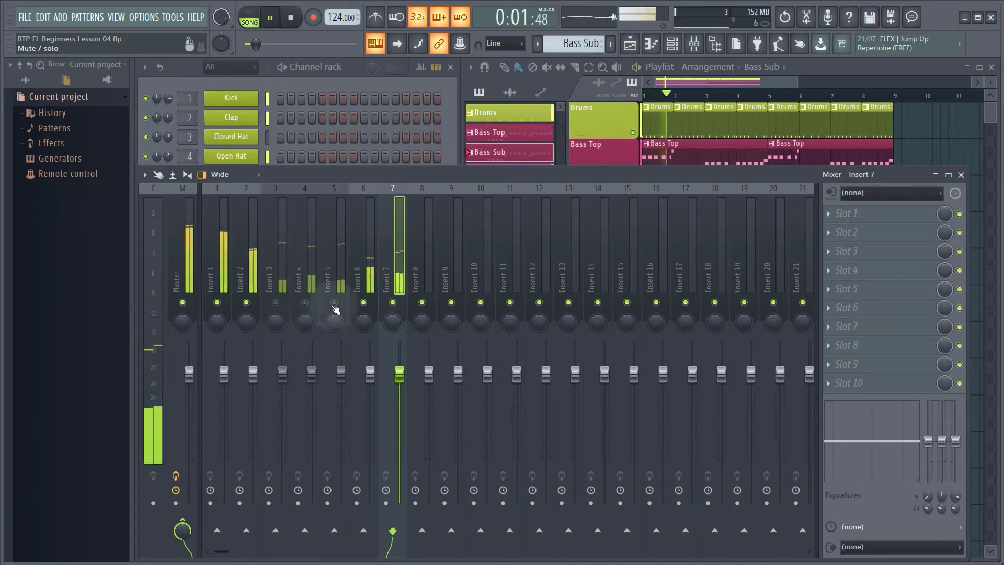
click(334, 303)
click(305, 303)
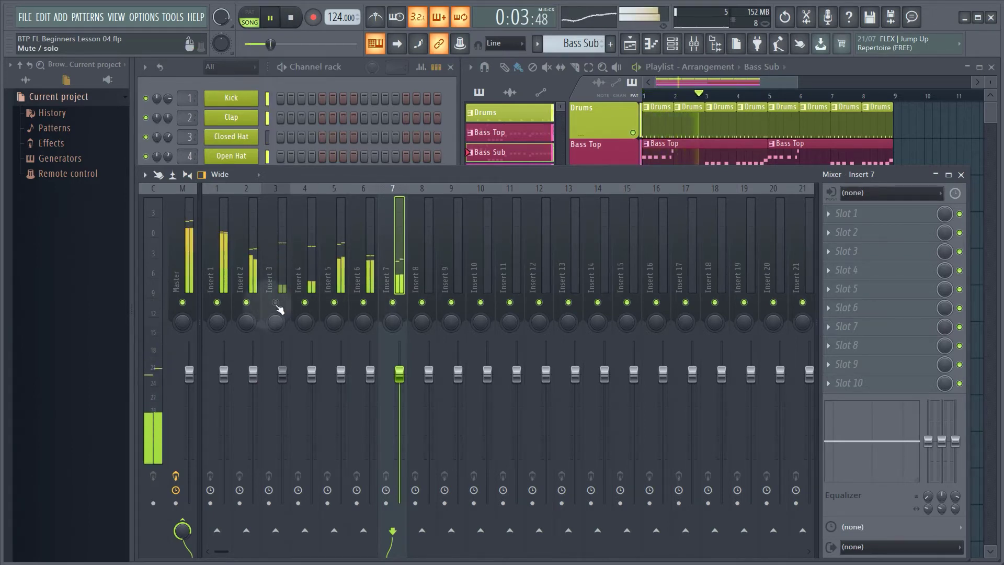
click(275, 303)
key(space)
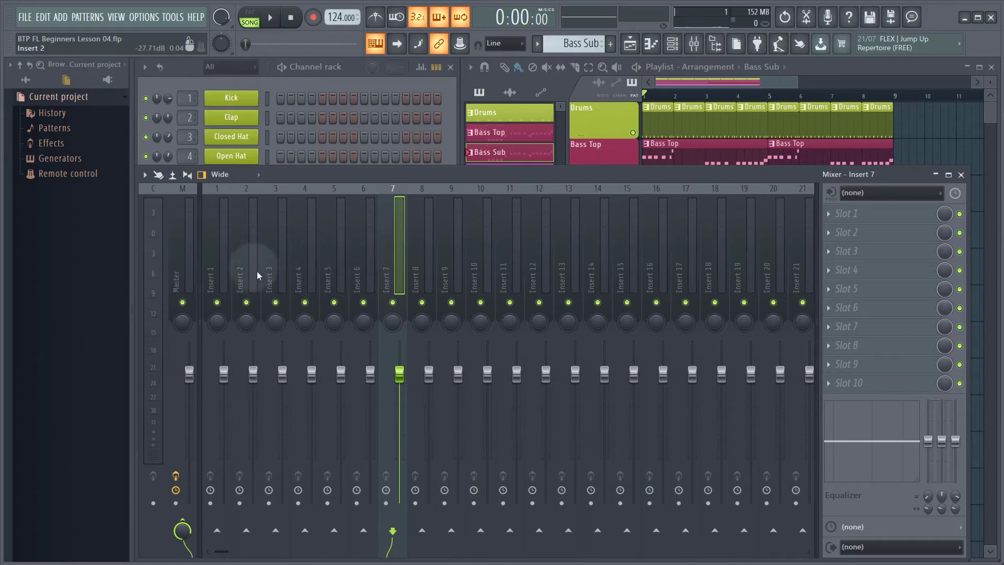
click(226, 245)
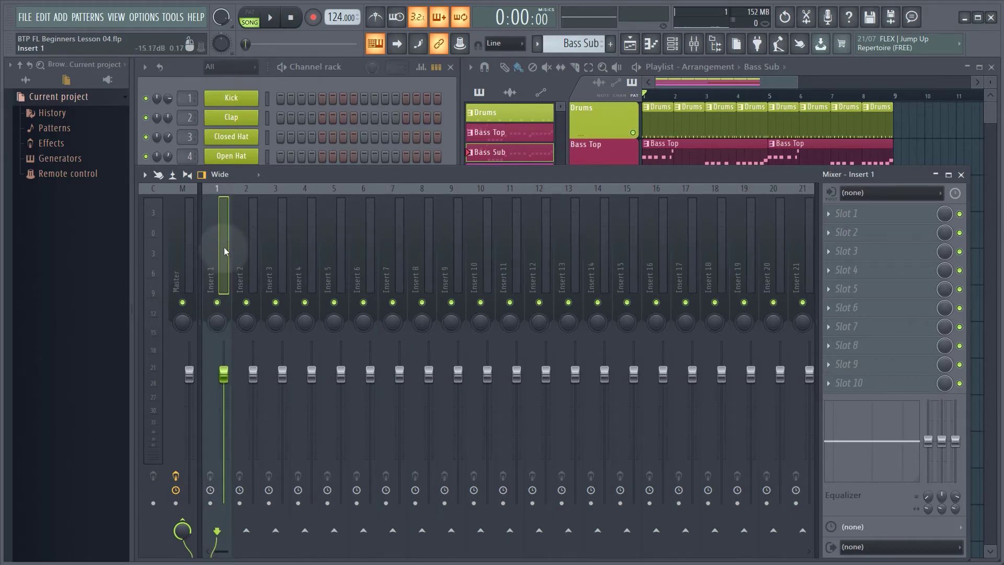
right_click(229, 249)
click(283, 200)
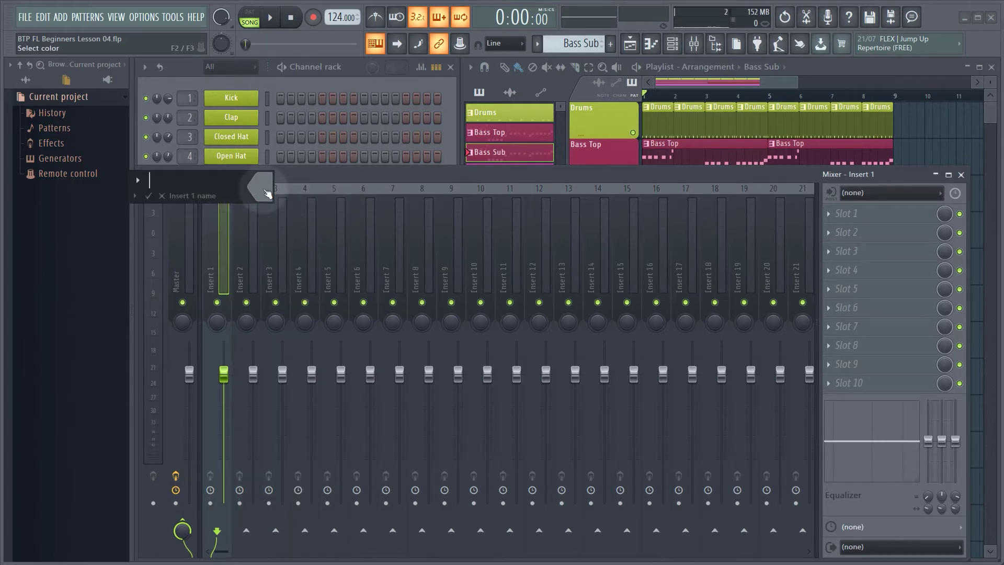
key(Escape)
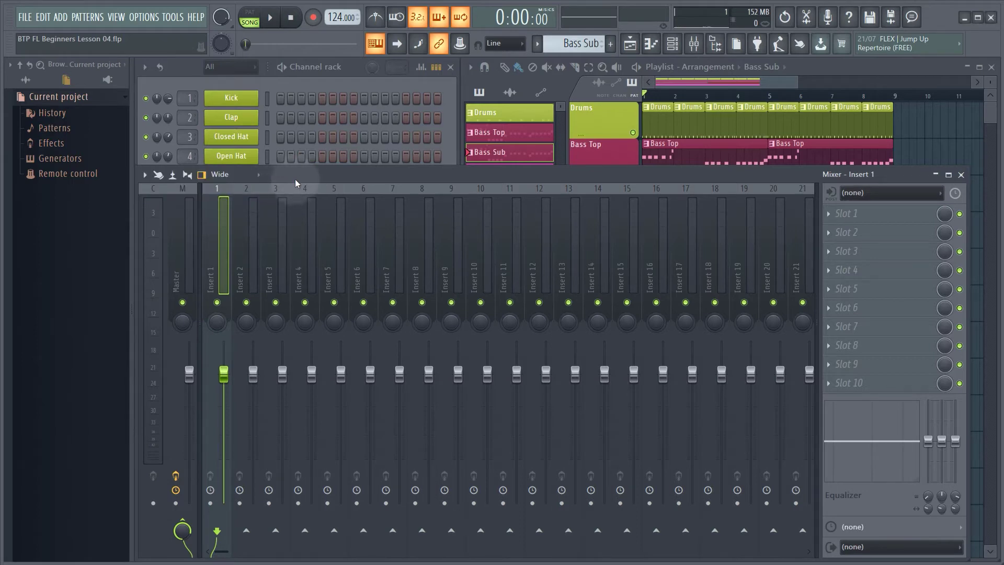
Select all channels from Kick to GMS Lead 01 and route them to the mixer starting from Insert 1.
click(287, 67)
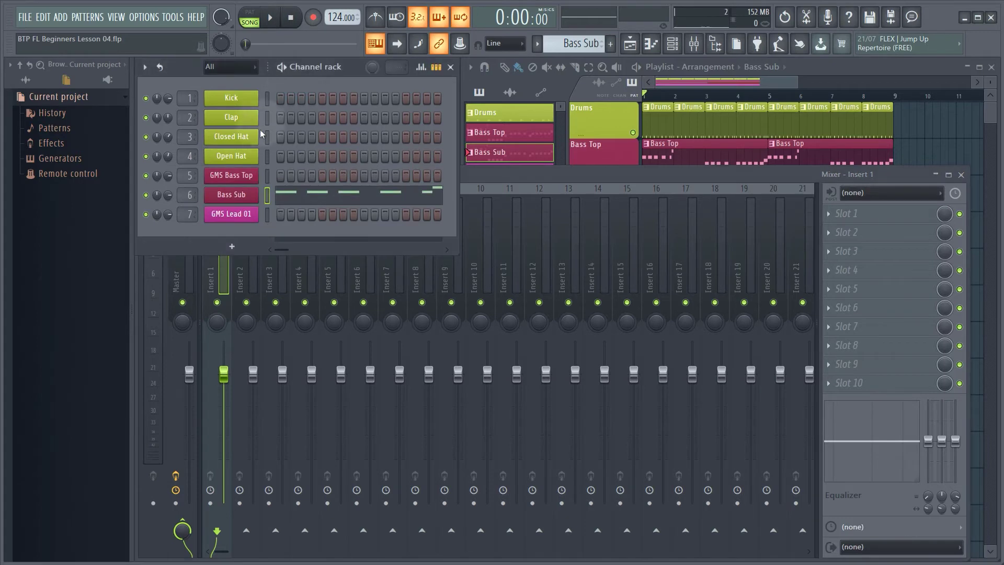
drag(267, 98, 267, 219)
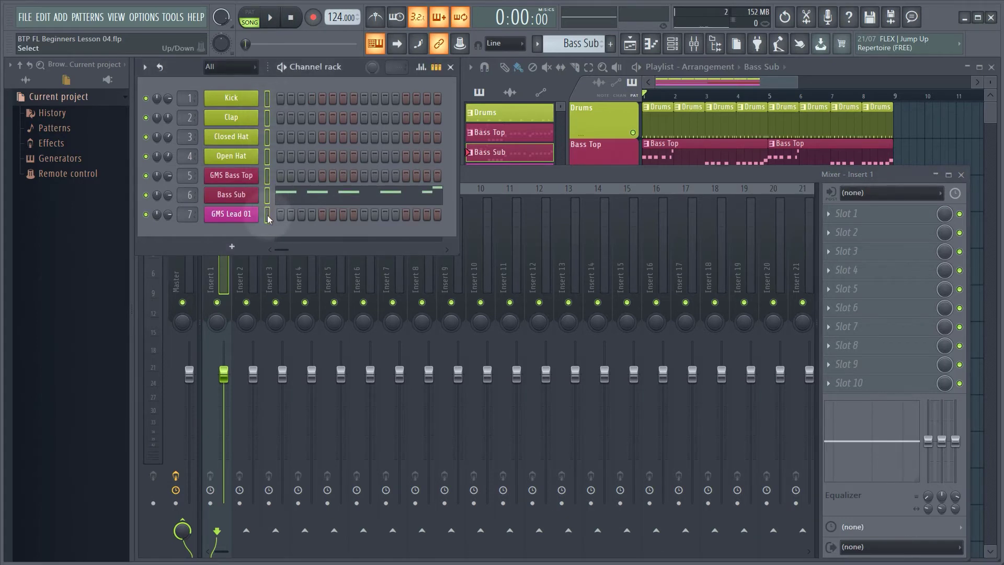
click(475, 175)
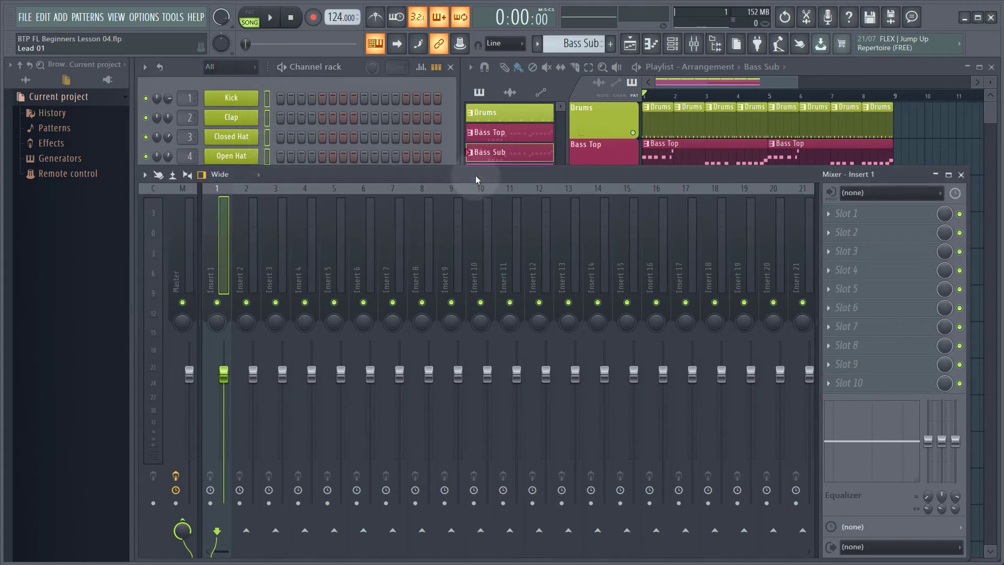
right_click(225, 230)
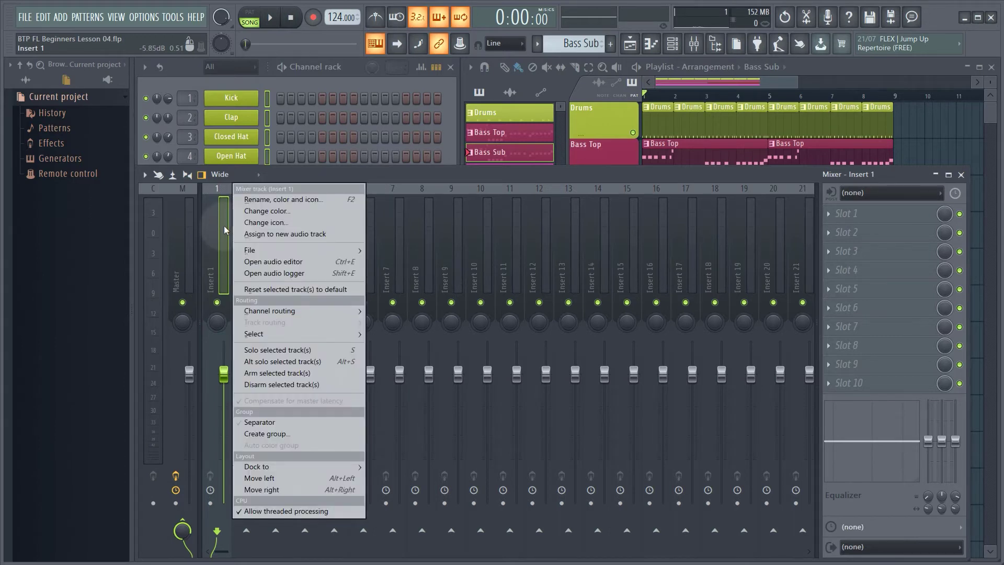
mouse_move(314, 311)
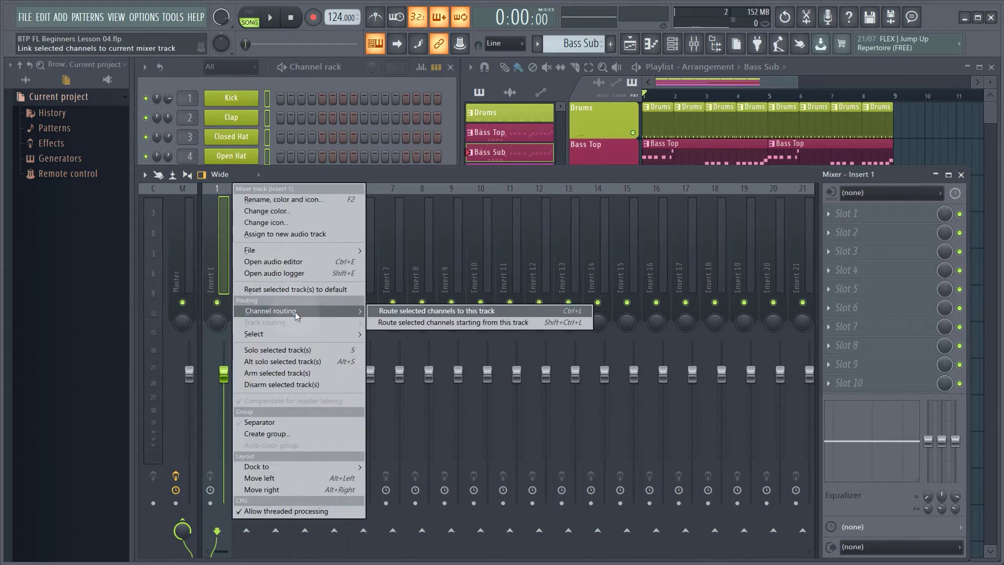
click(392, 322)
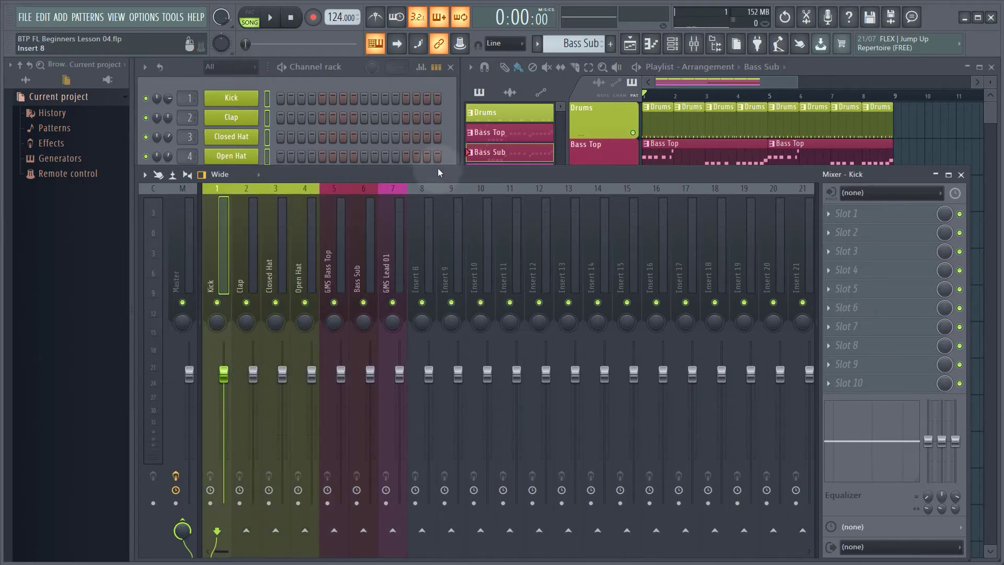
Shrink the mixer window and load Fruity Parametric EQ 2 into effect slot 1 of the GMS Bass Top mixer track.
drag(437, 168, 437, 232)
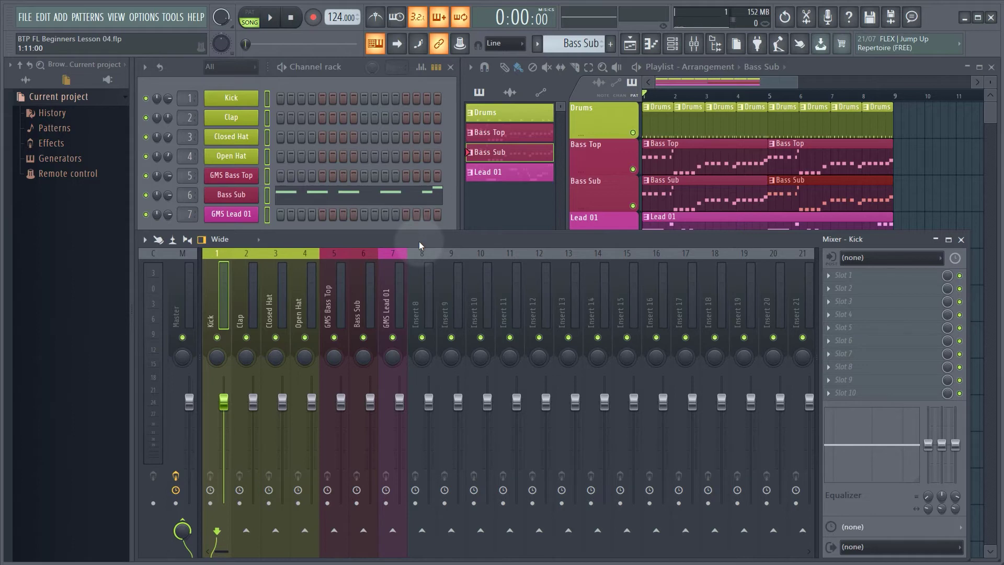
click(338, 301)
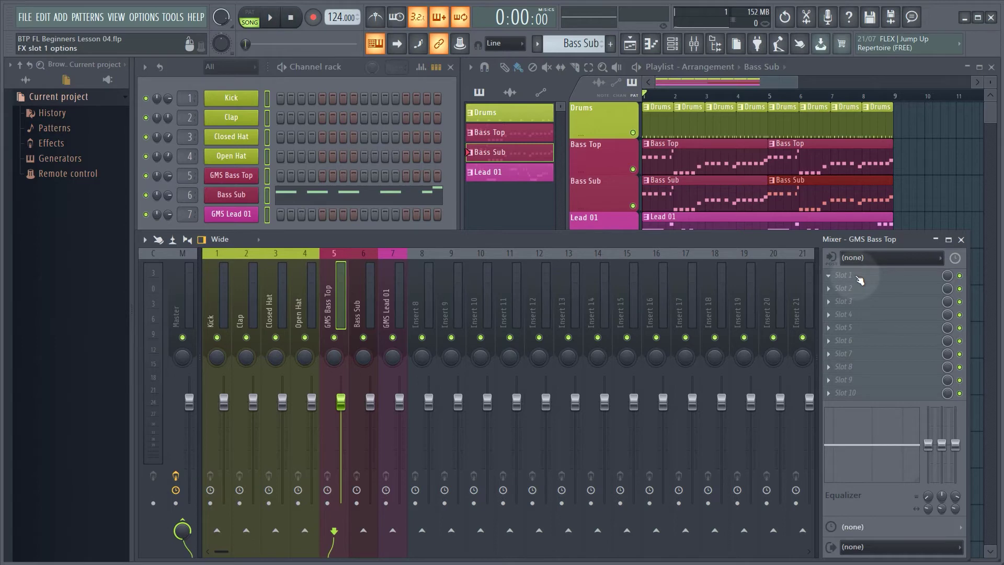
drag(970, 281, 751, 280)
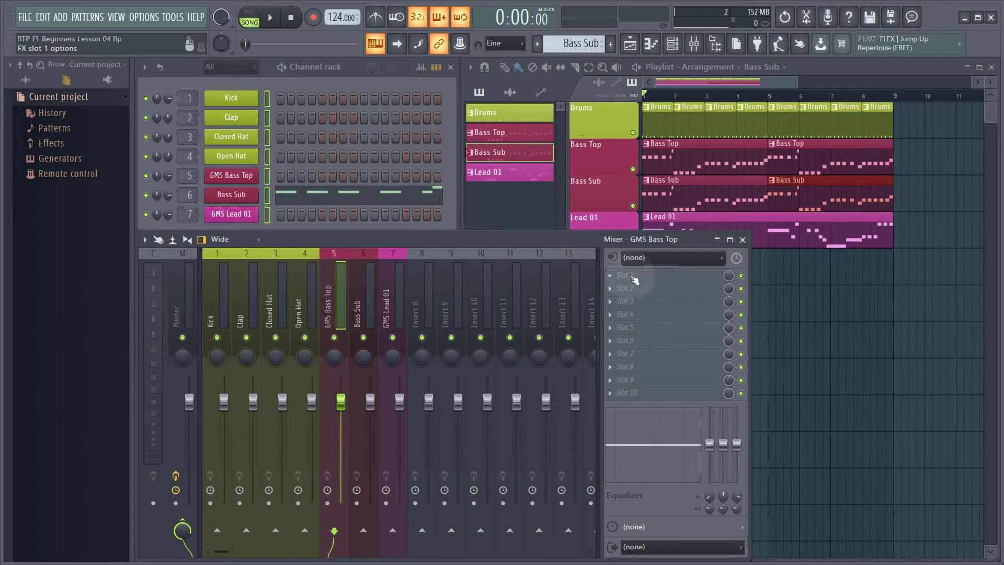
click(630, 277)
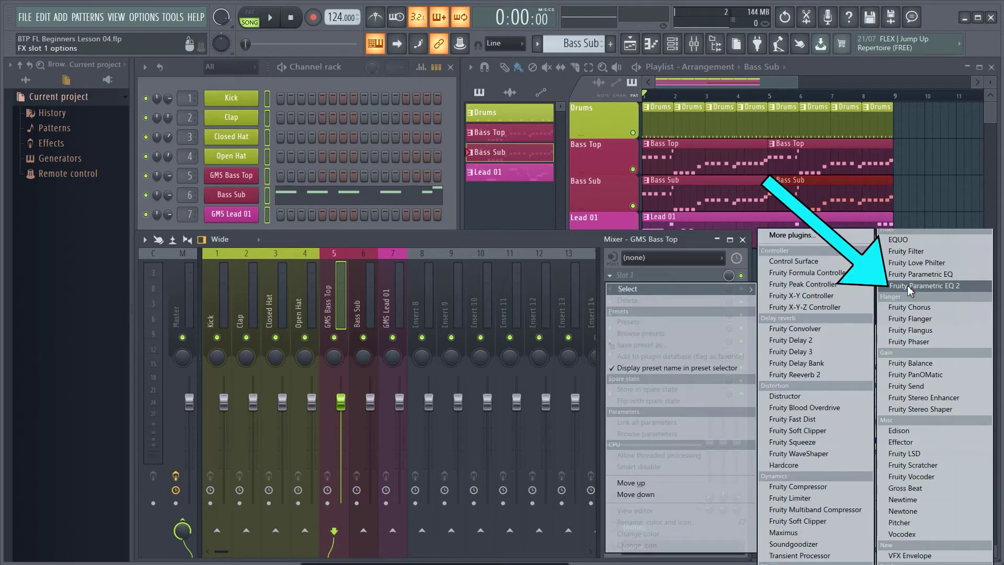
click(908, 286)
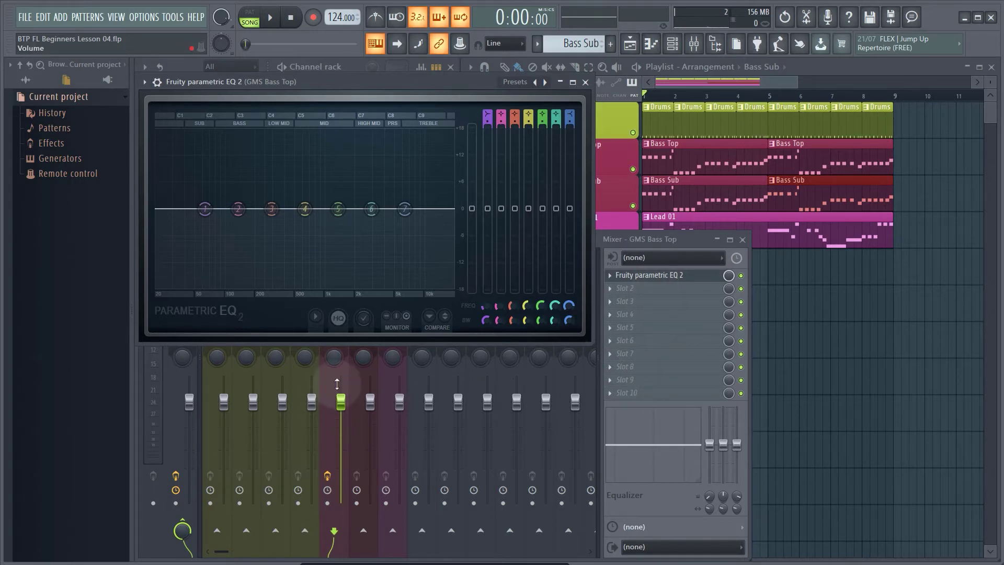
Move the EQ window clear of the mixer tracks and compare the effect slots of Bass Sub and GMS Bass Top.
drag(379, 83, 790, 343)
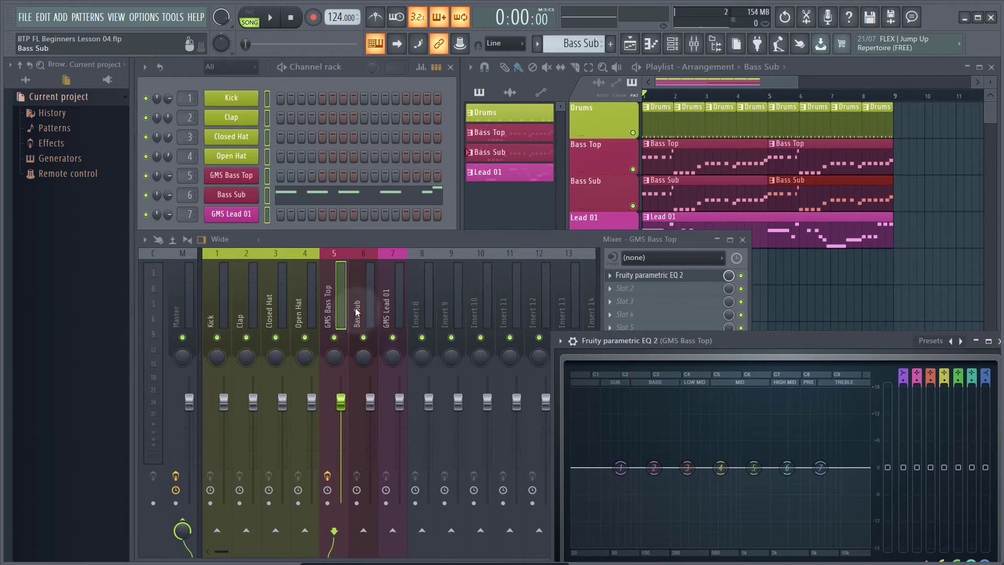
click(371, 300)
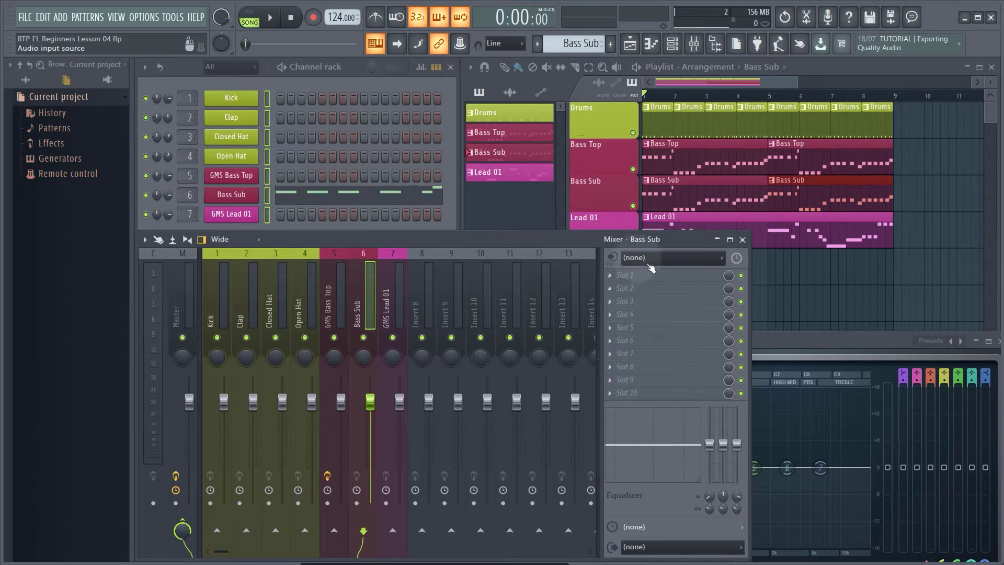
click(341, 292)
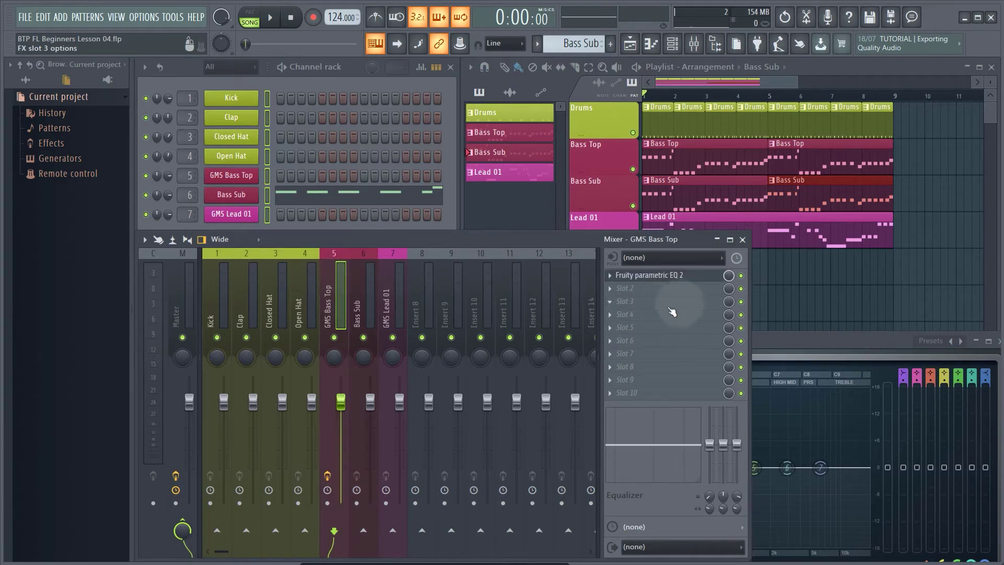
Bring up the GMS Bass Top track's Fruity Parametric EQ 2, enlarge its window and solo that mixer track.
click(649, 275)
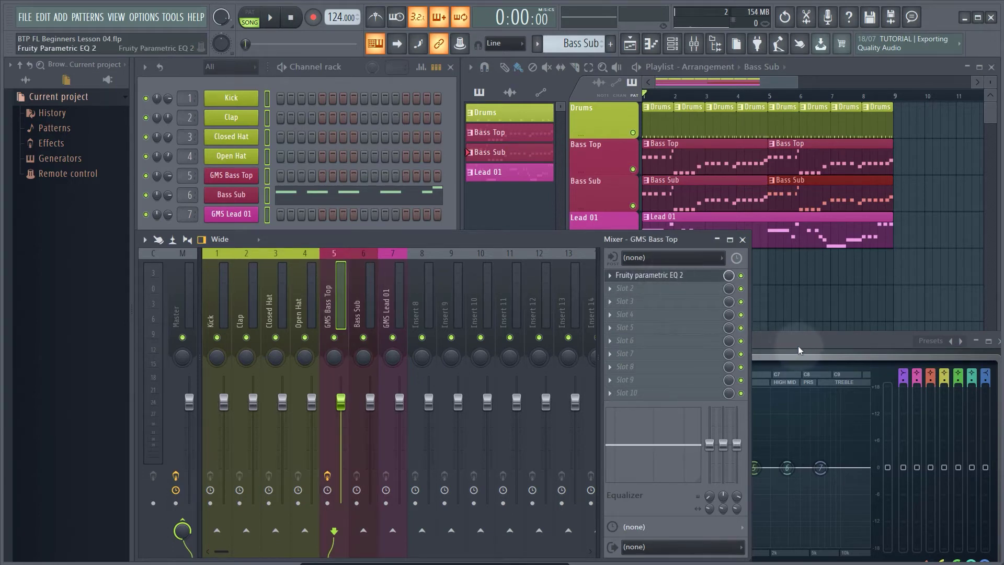
drag(596, 160, 415, 104)
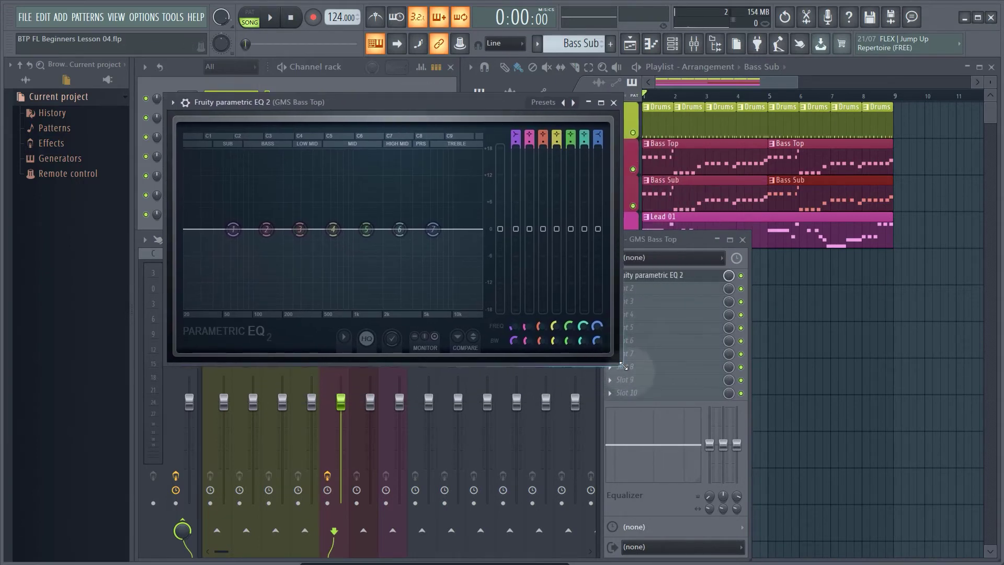
drag(619, 362, 838, 482)
drag(494, 103, 853, 130)
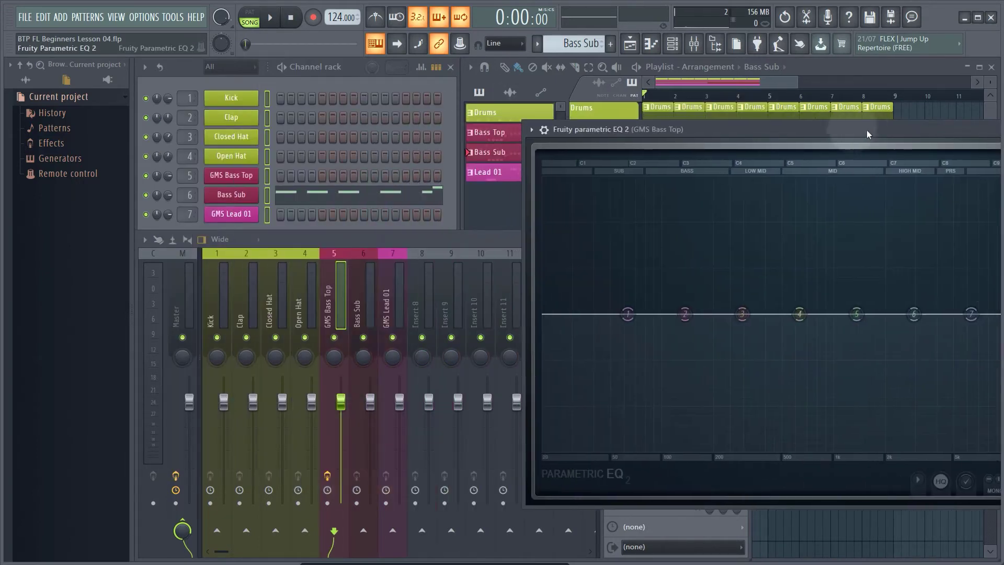
click(340, 343)
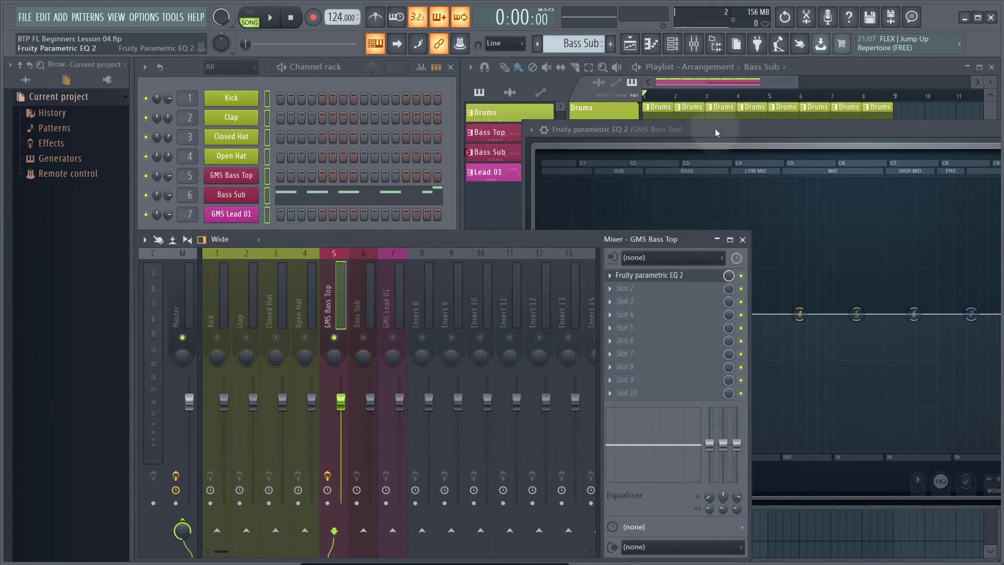
drag(717, 133, 399, 98)
Play the soloed GMS Bass Top and examine its frequency spectrum across the EQ's range.
key(space)
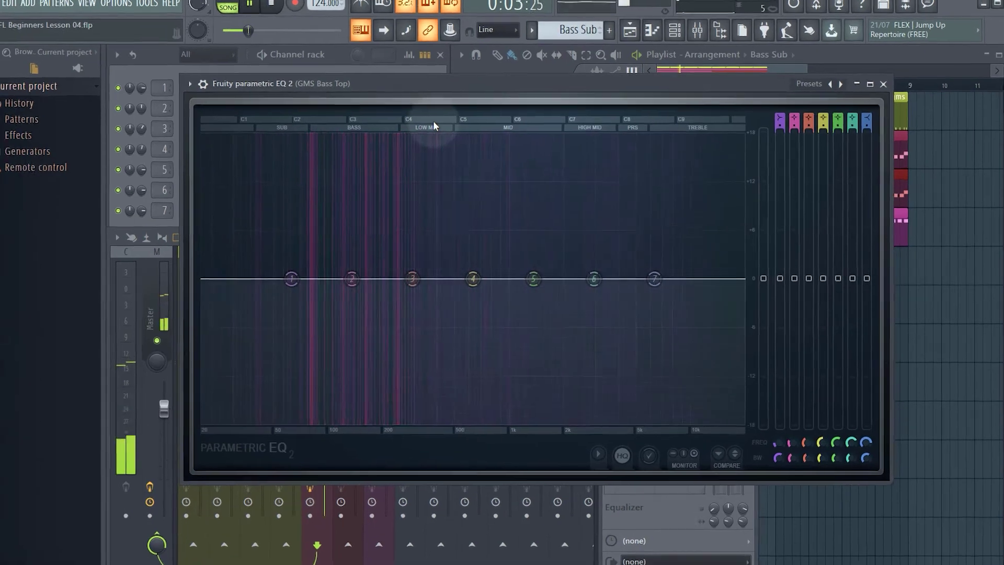
key(space)
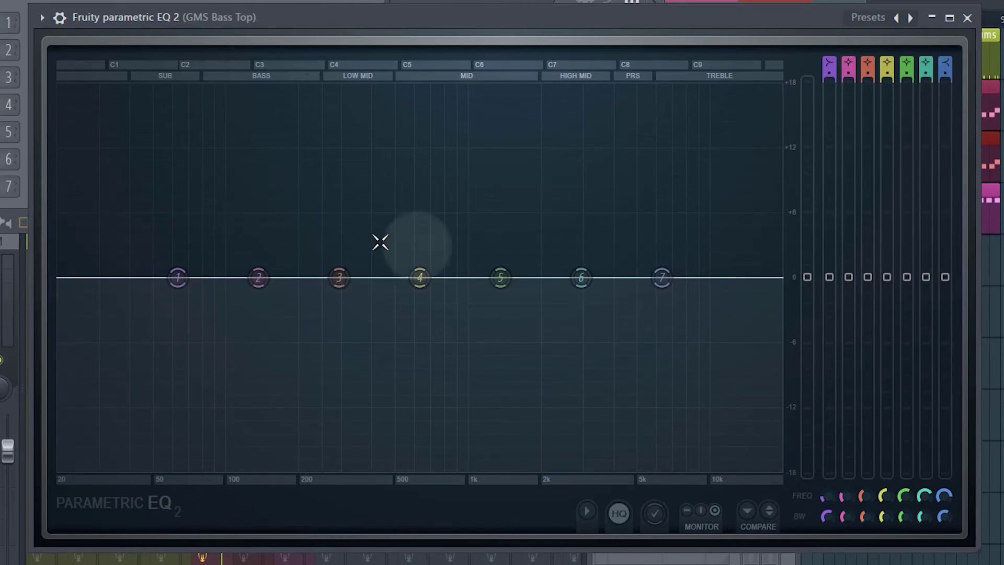
key(space)
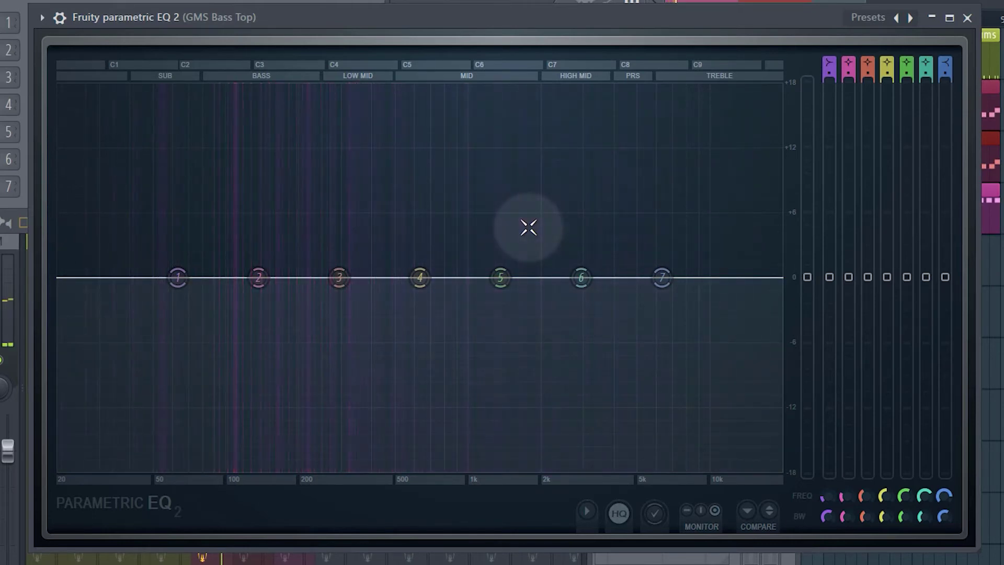
mouse_move(502, 247)
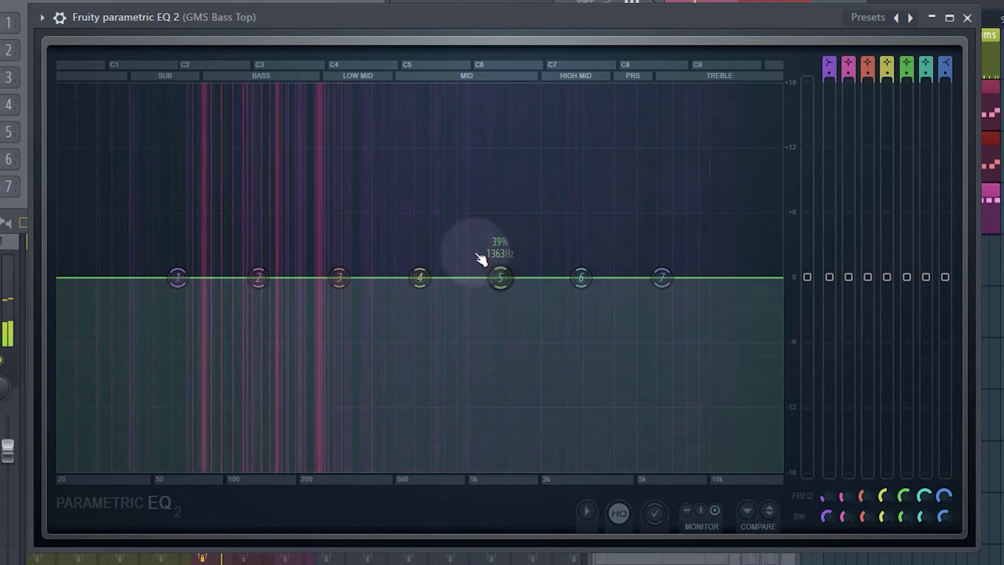
key(space)
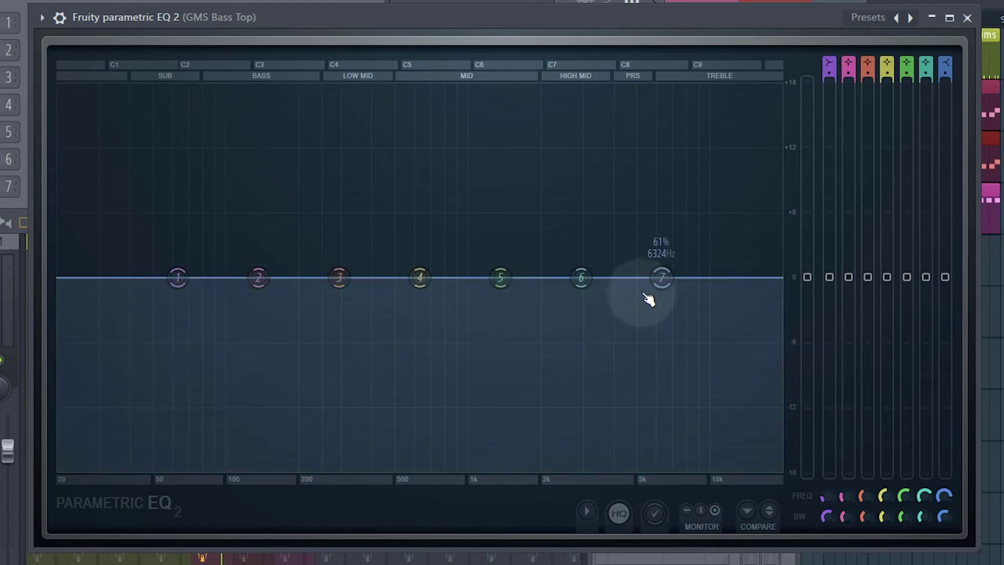
Try moving EQ bands 7 and 4, dipping band 4 at about 480 Hz, and reset them.
drag(662, 278, 394, 312)
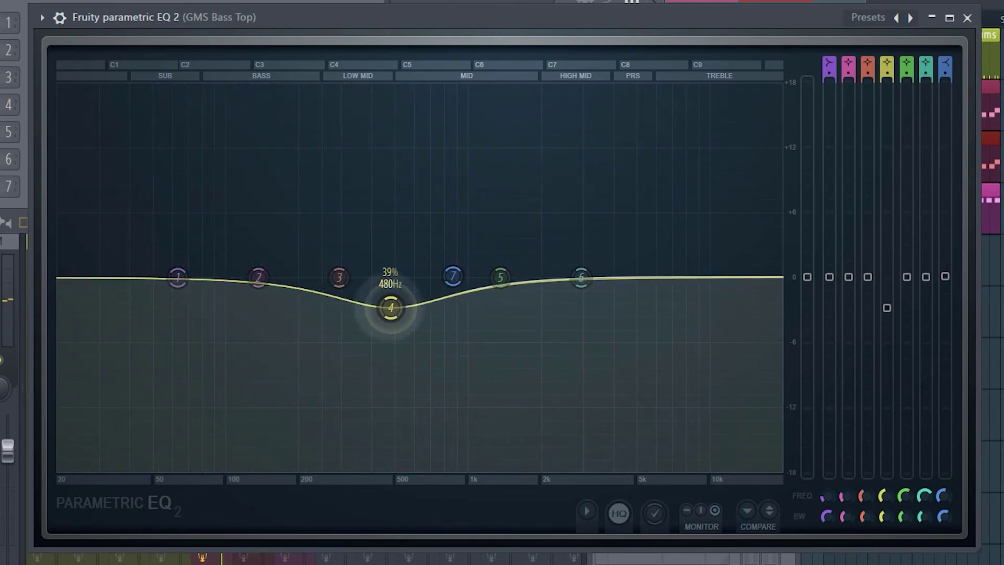
right_click(390, 307)
click(414, 329)
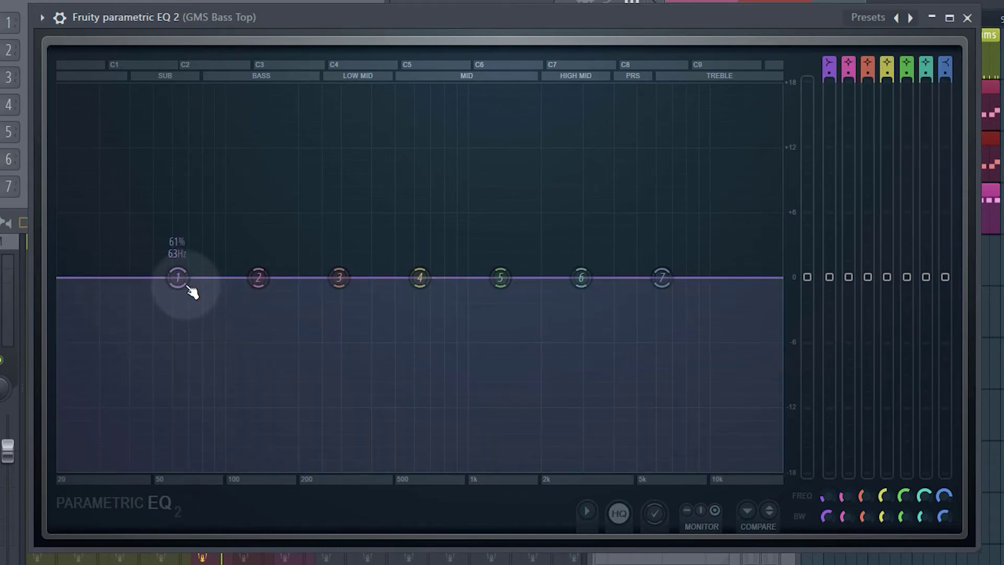
Pull EQ band 1 down to about -9 dB near 302 Hz and change its filter type to High pass.
drag(177, 277, 414, 399)
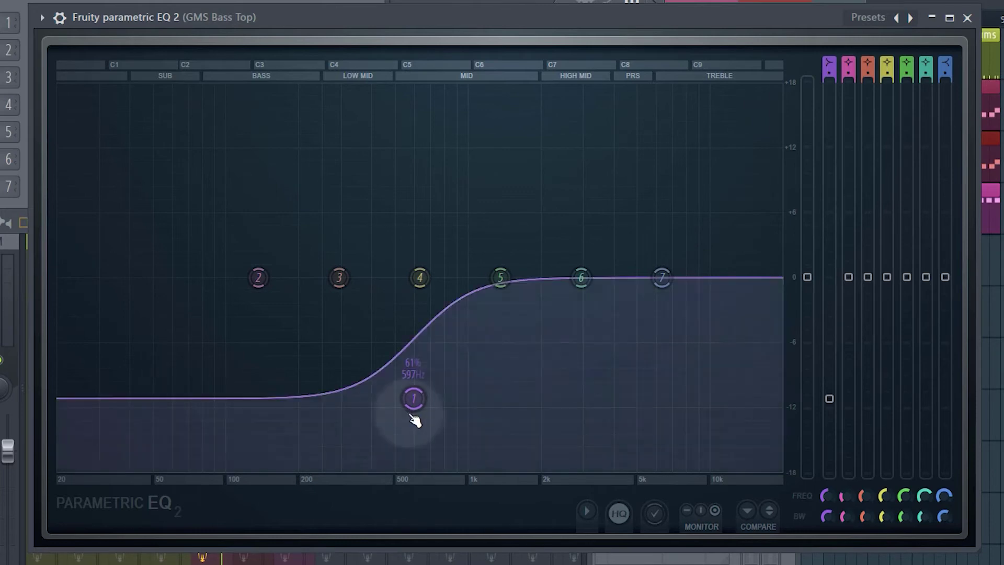
drag(414, 400, 359, 394)
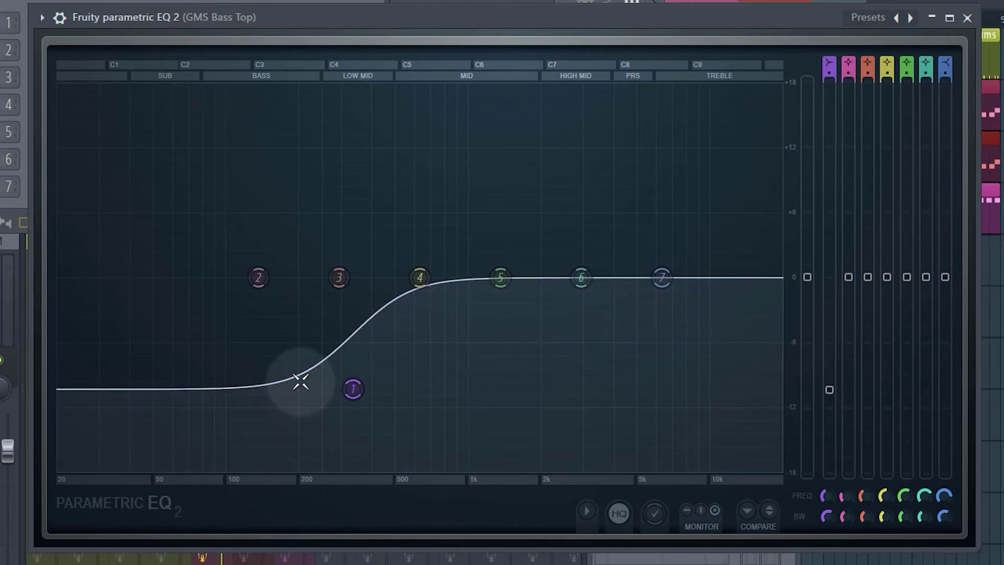
drag(354, 399, 344, 386)
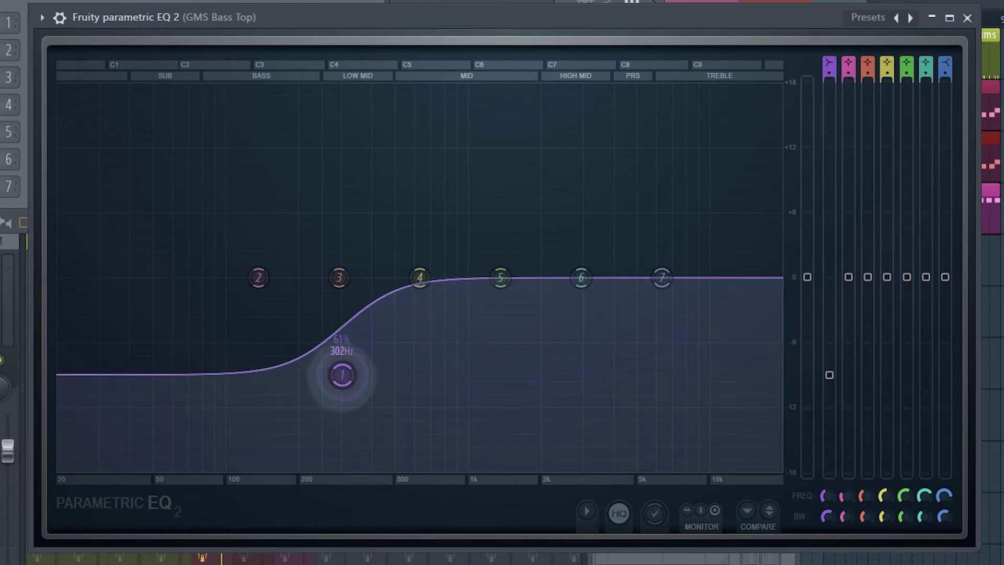
right_click(344, 378)
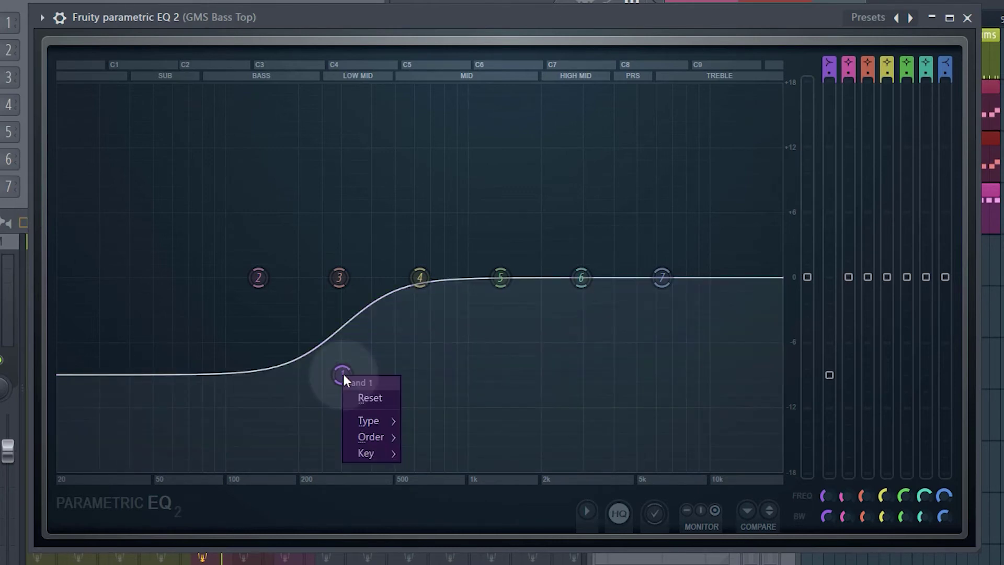
mouse_move(372, 421)
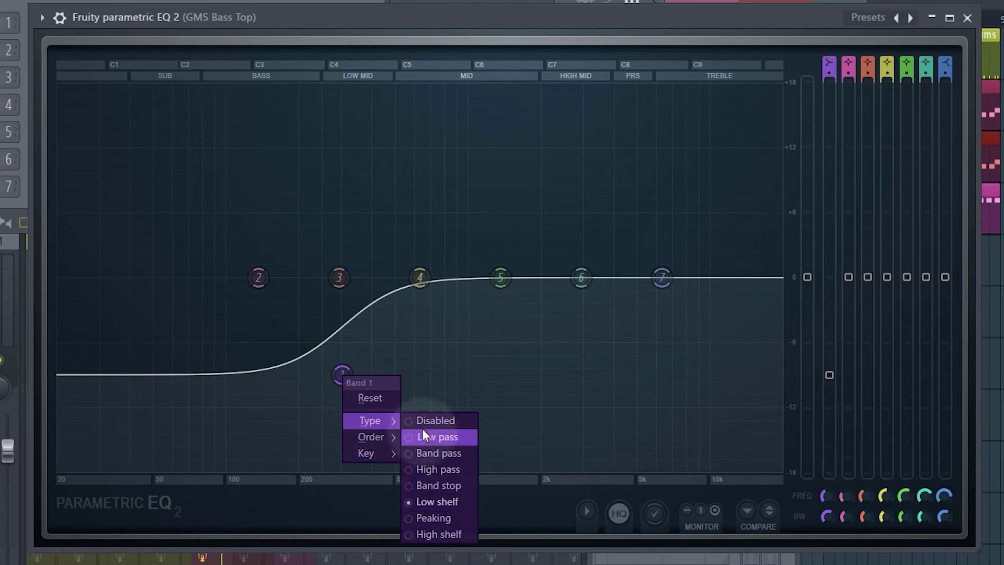
click(432, 471)
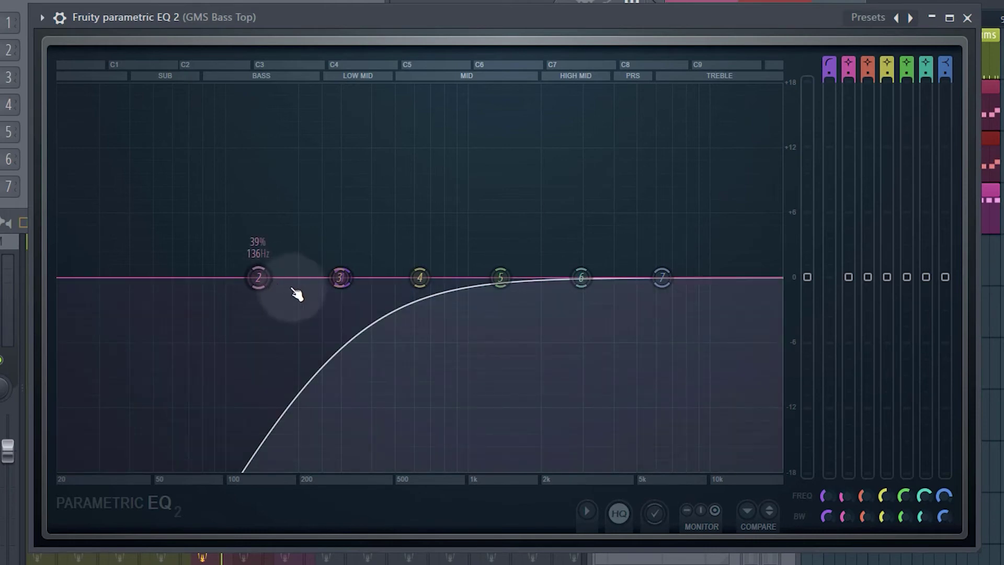
Shift band 1's high-pass cutoff to about 441 Hz and set its order to Steep 8.
drag(340, 278, 388, 278)
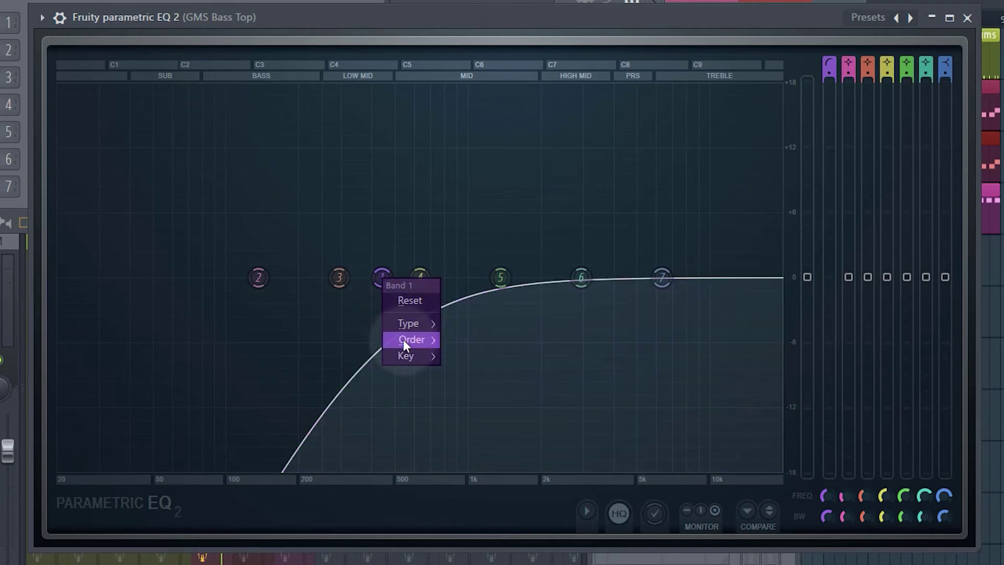
mouse_move(404, 340)
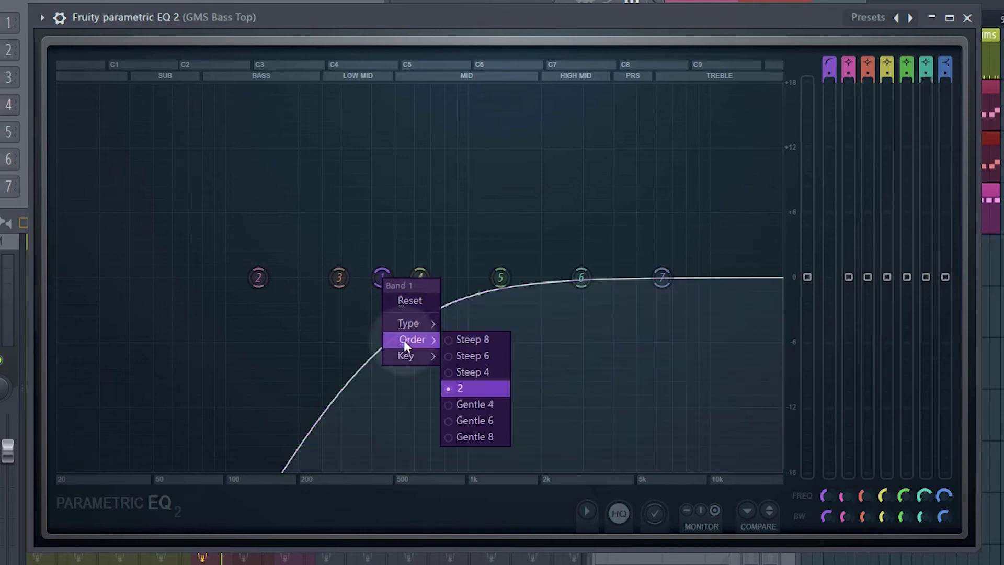
click(473, 340)
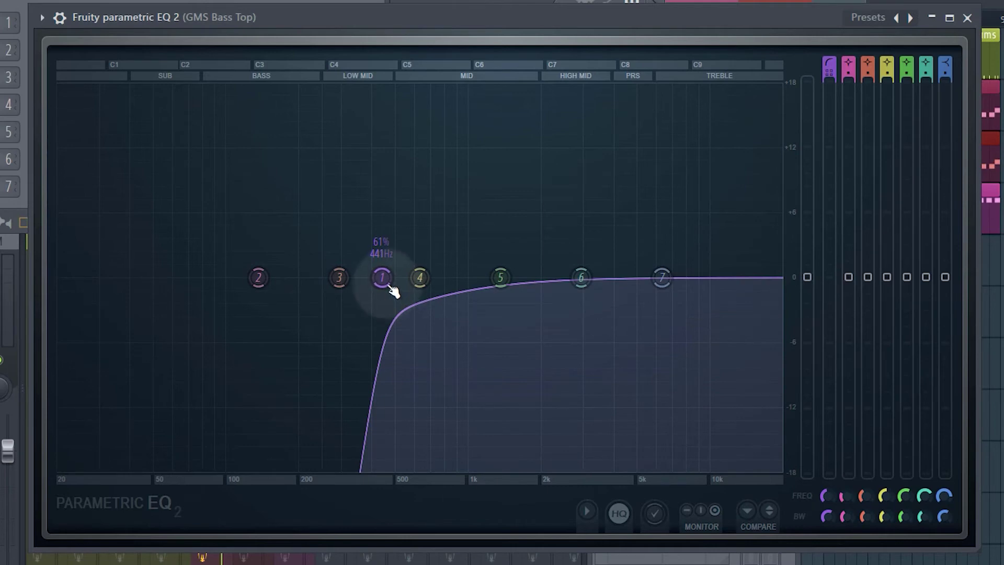
drag(383, 277, 384, 218)
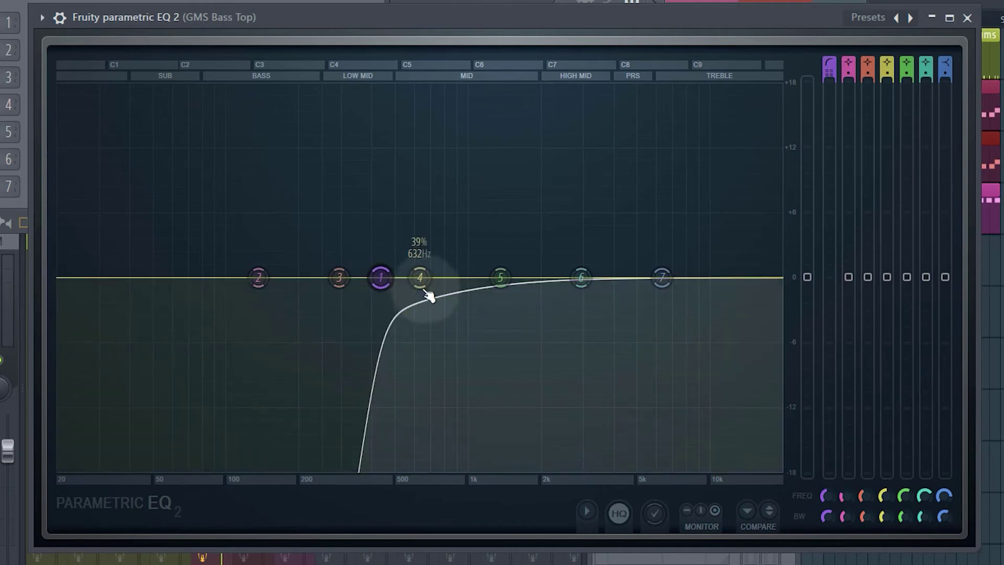
Sweep band 1's high-pass cutoff down to about 38 Hz, up to about 175 Hz and back into the sub range.
drag(386, 283, 125, 277)
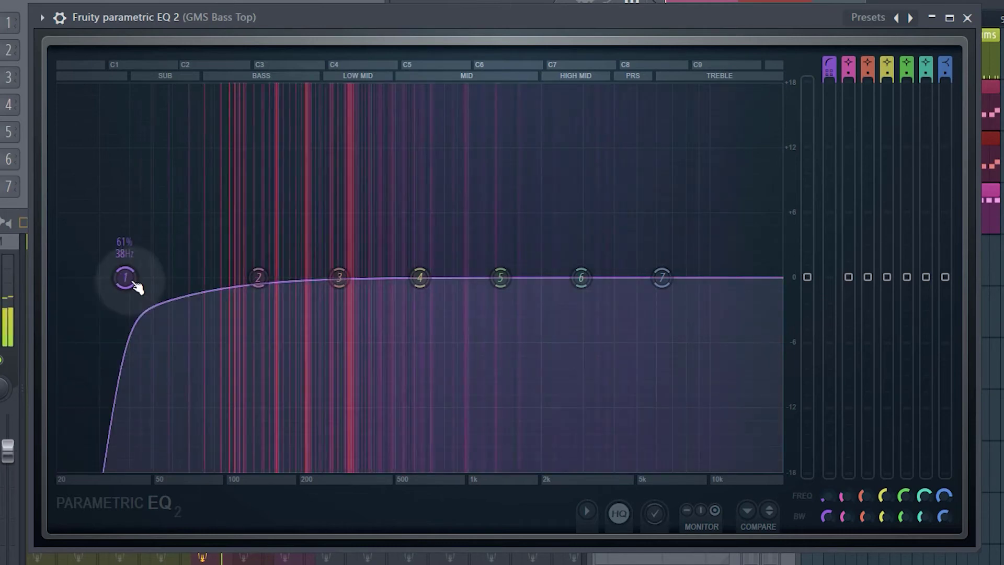
drag(125, 278, 285, 277)
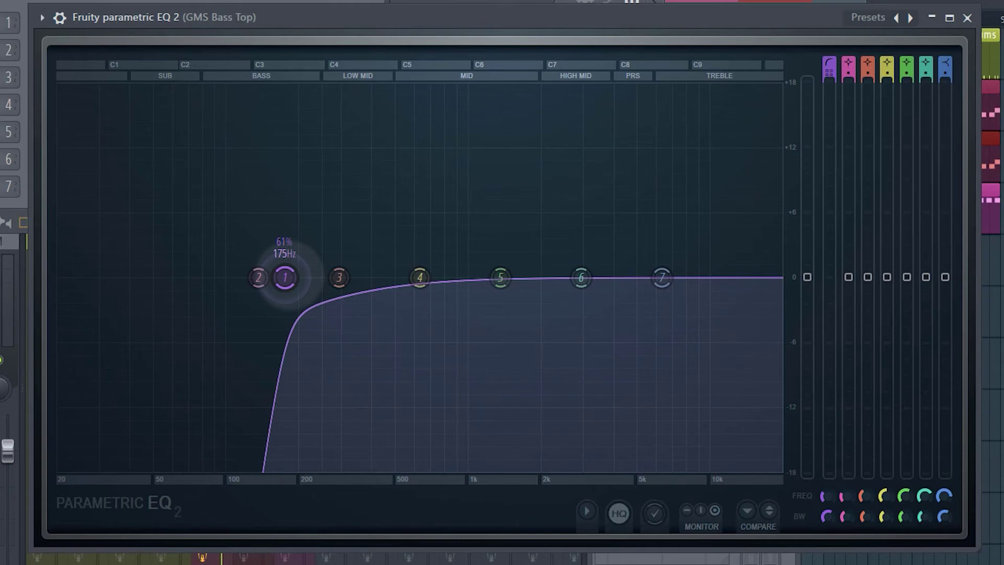
drag(285, 278, 137, 277)
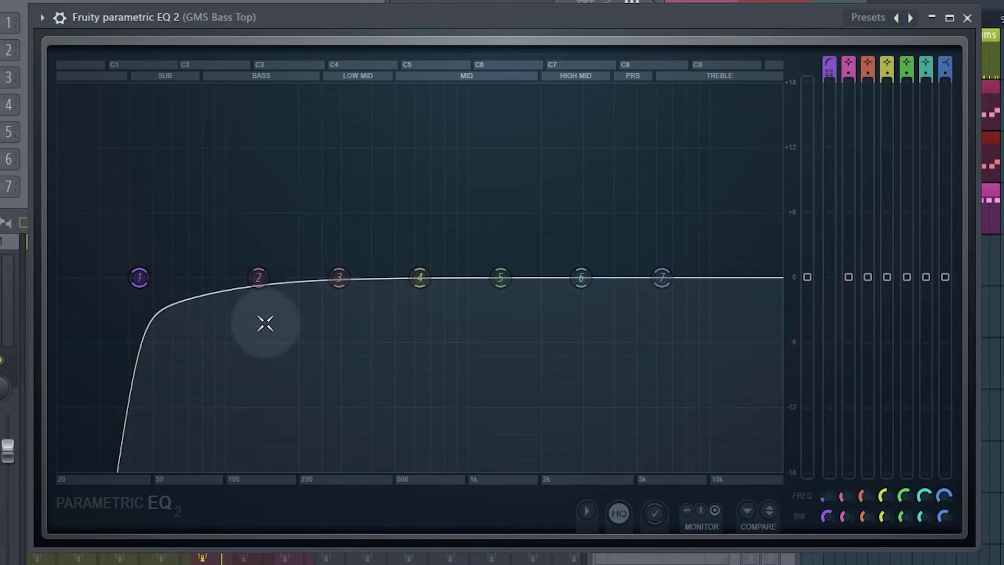
drag(141, 281, 98, 277)
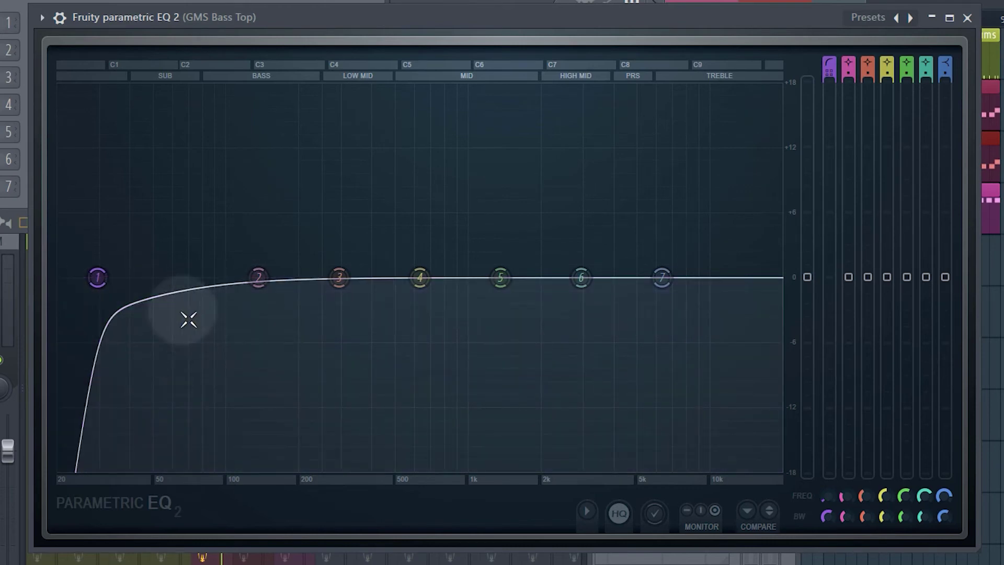
Set band 1's high-pass cutoff to about 92 Hz and boost band 2 by about 2 dB just above it.
key(space)
drag(98, 278, 226, 277)
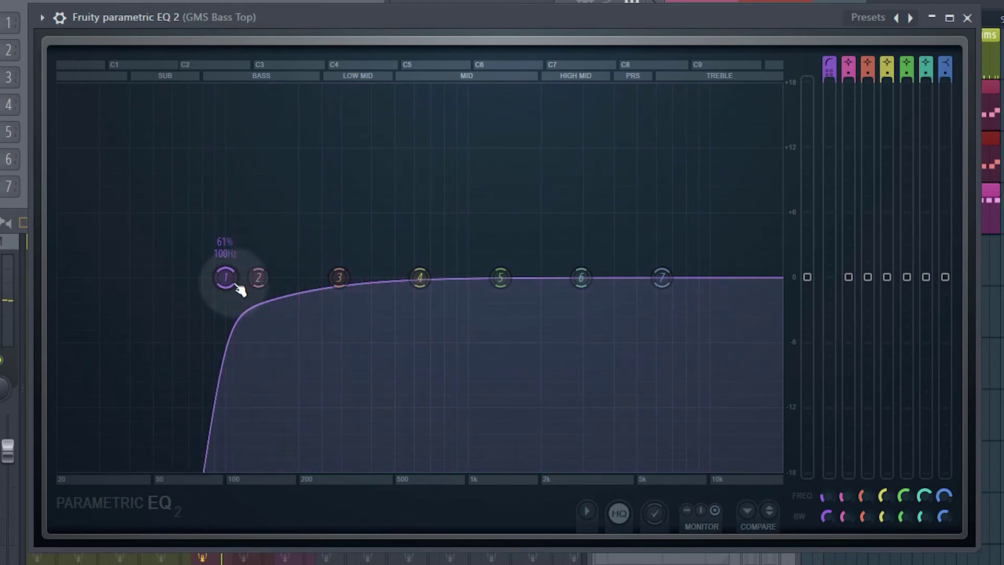
drag(240, 285, 212, 277)
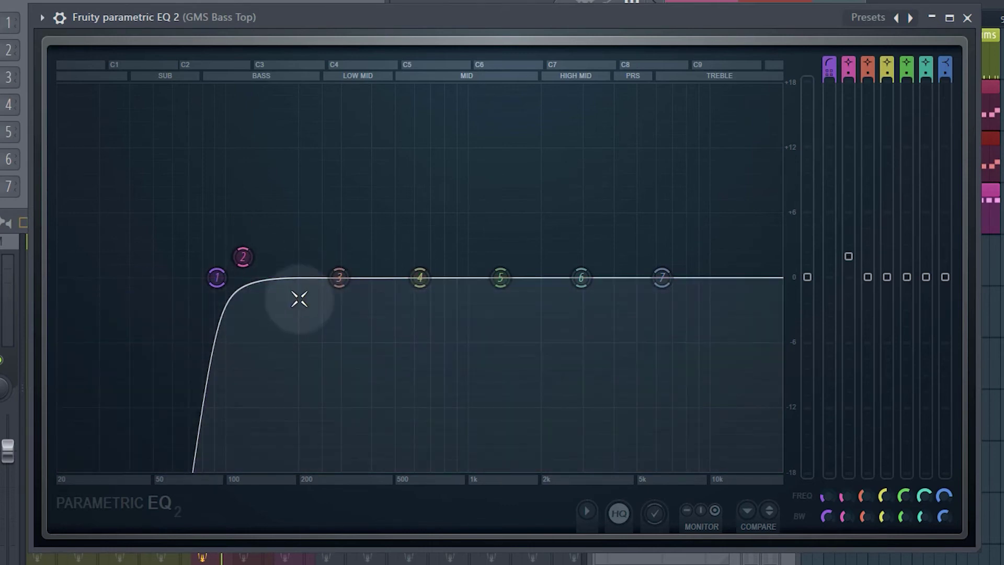
Raise the high shelf of band 7 by about 5 dB from around 900 Hz during playback.
key(space)
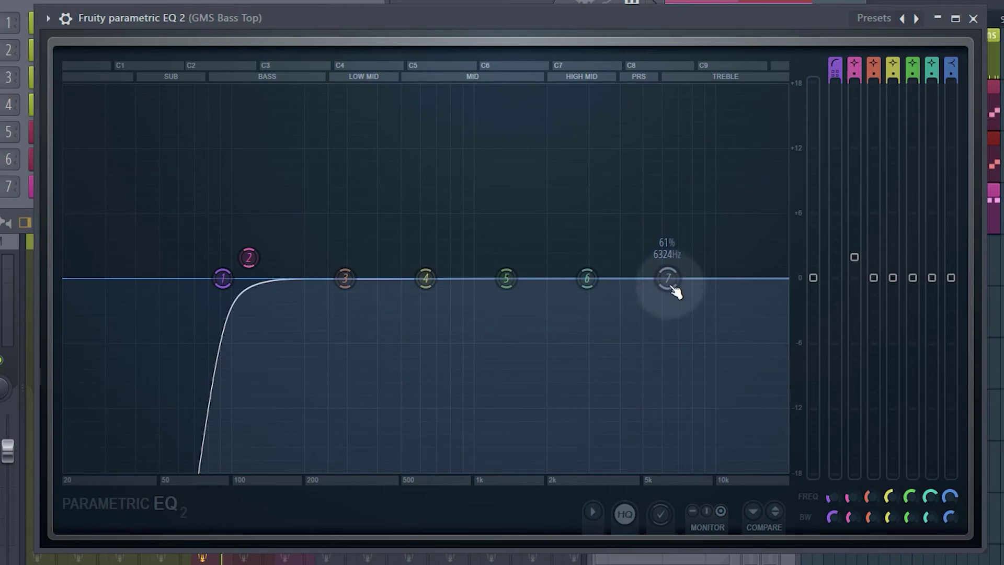
drag(672, 285, 466, 225)
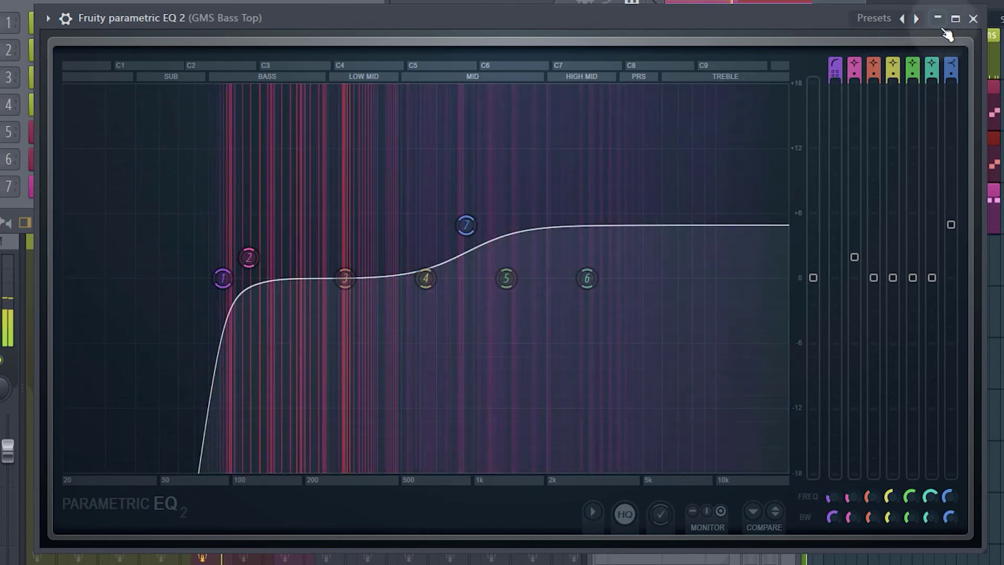
Bypass and re-enable the GMS Bass Top EQ during playback to compare the sound, and return to its window.
drag(804, 17, 673, 382)
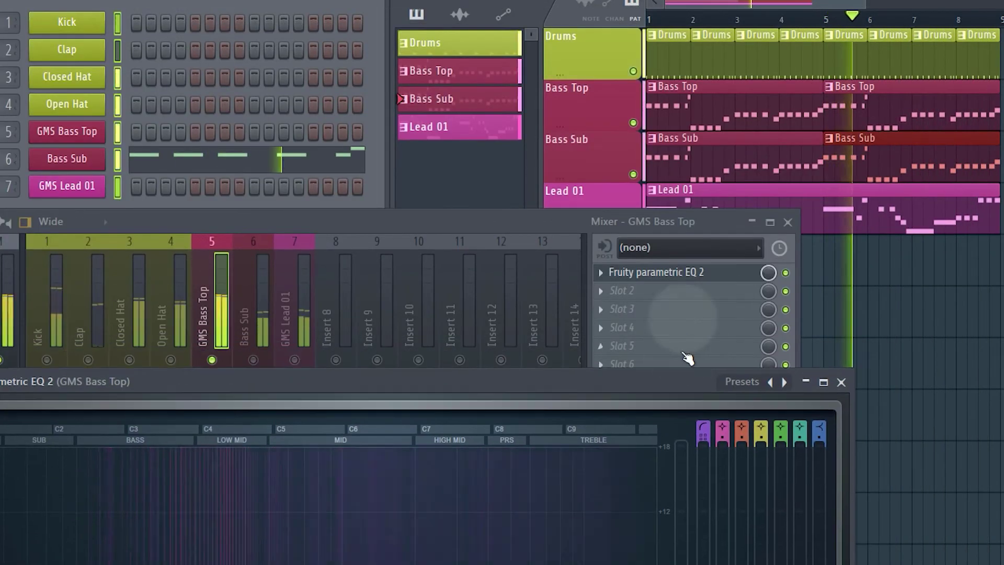
click(787, 280)
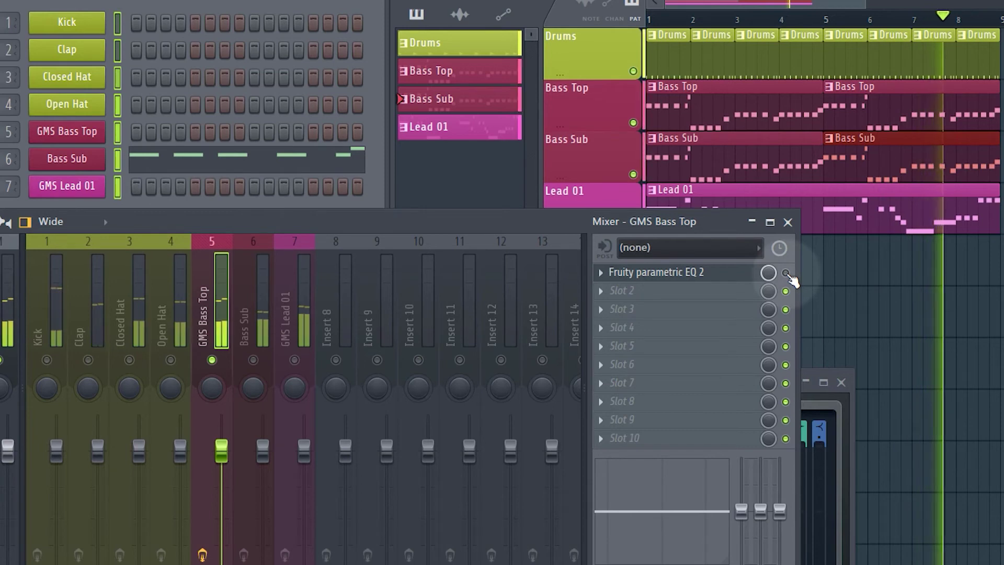
click(786, 273)
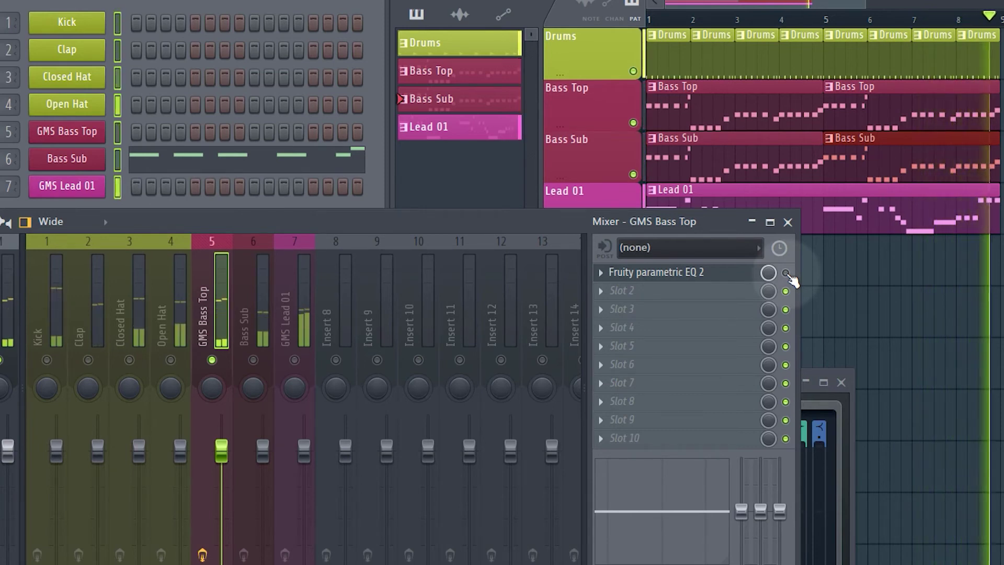
click(786, 273)
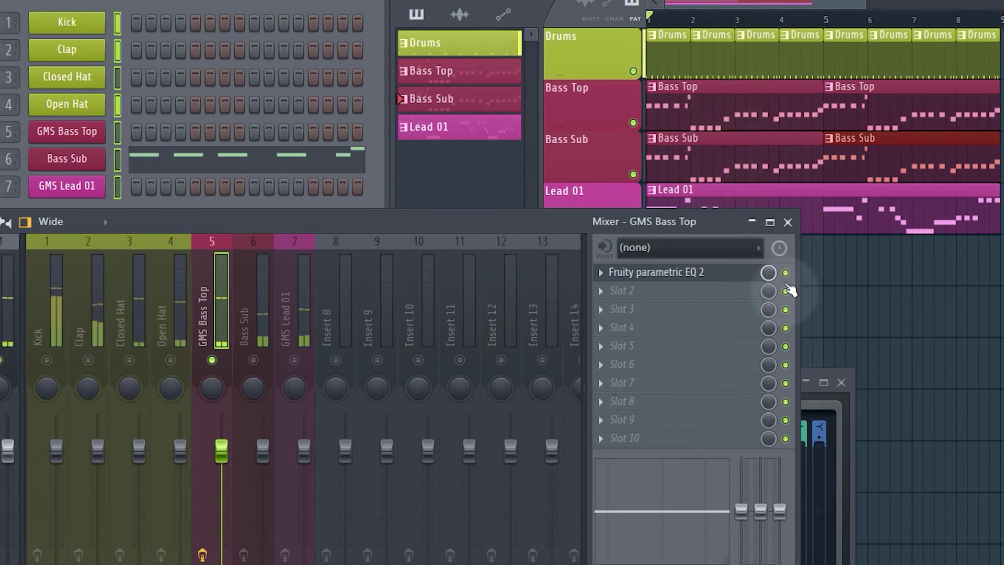
click(846, 473)
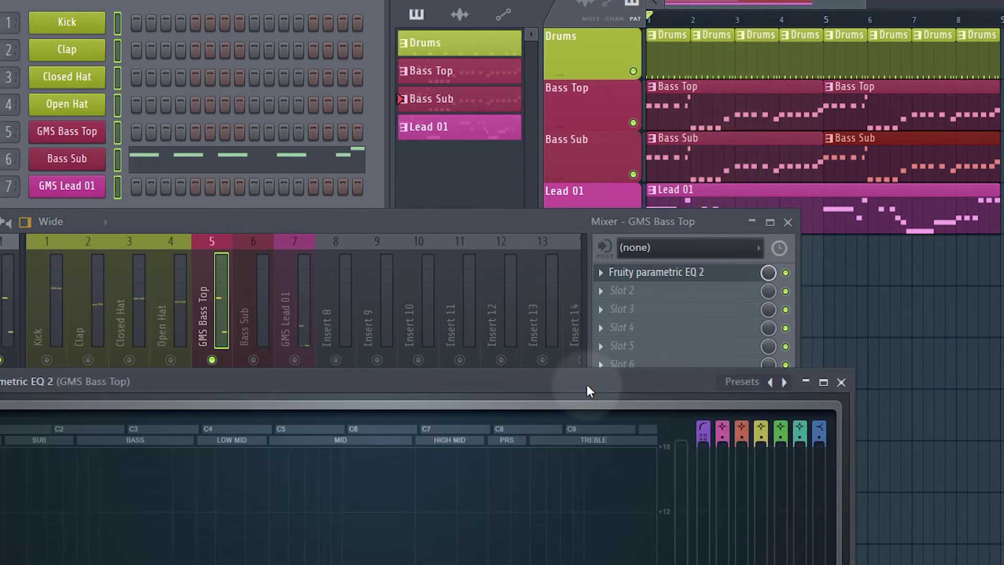
drag(587, 384, 767, 37)
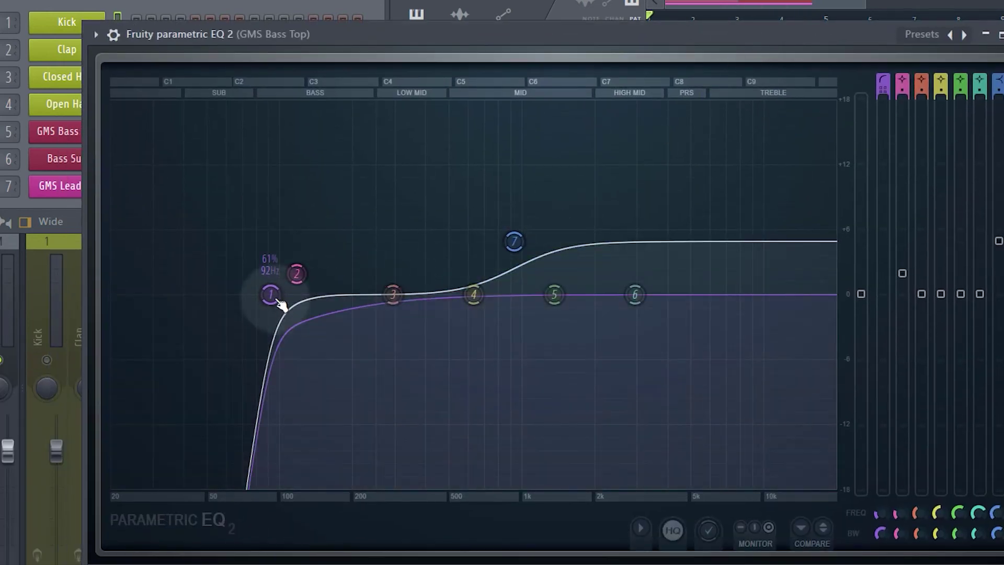
Move band 7's high shelf down to just below 500 Hz with about 6 dB of boost, and close the GMS Bass Top EQ.
drag(515, 242, 502, 235)
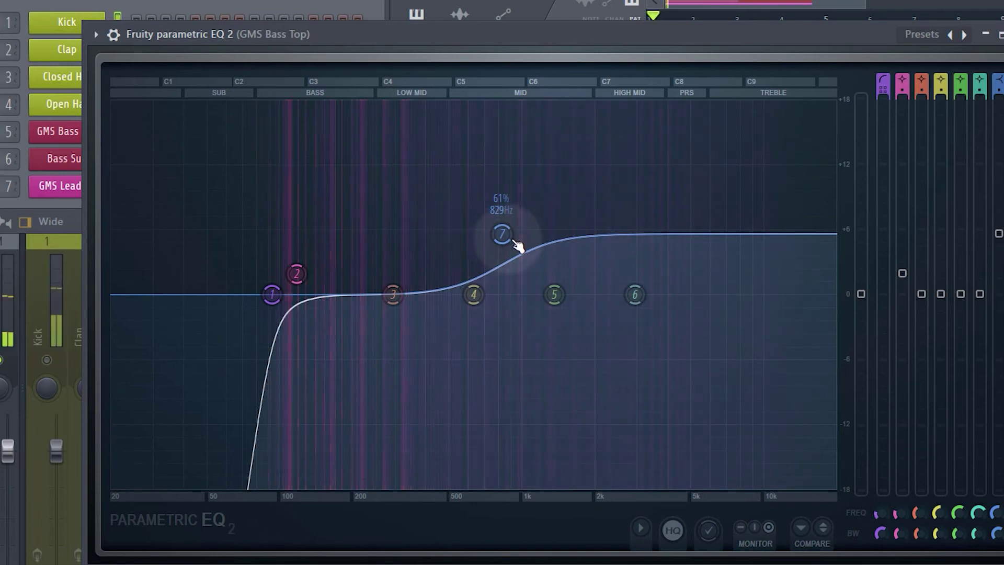
drag(517, 245, 460, 247)
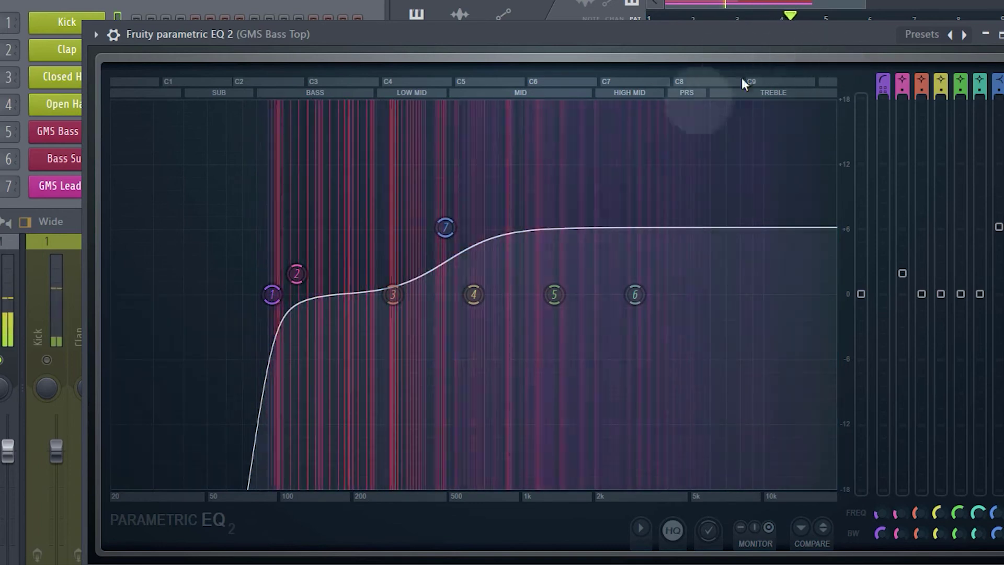
drag(445, 227, 446, 229)
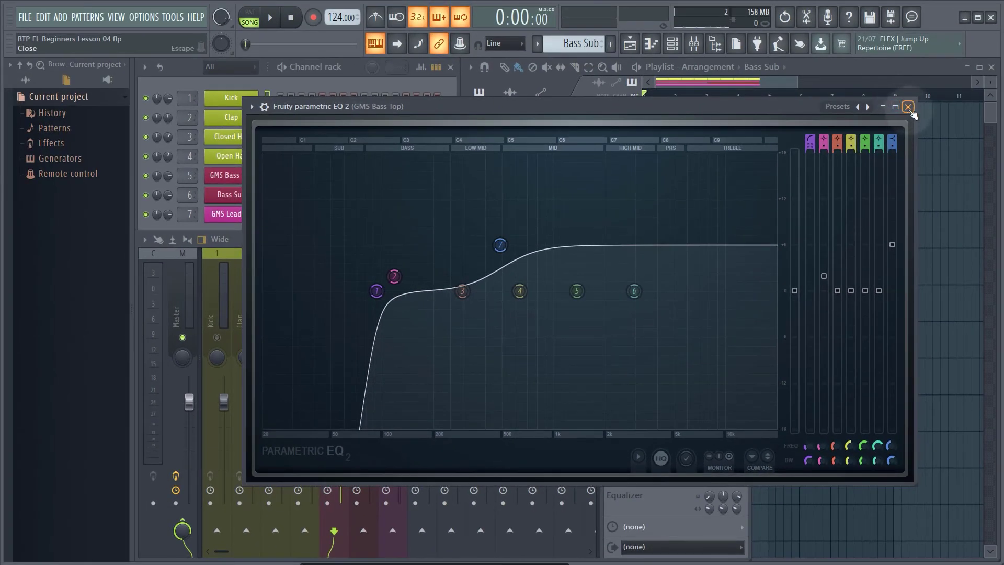
click(908, 108)
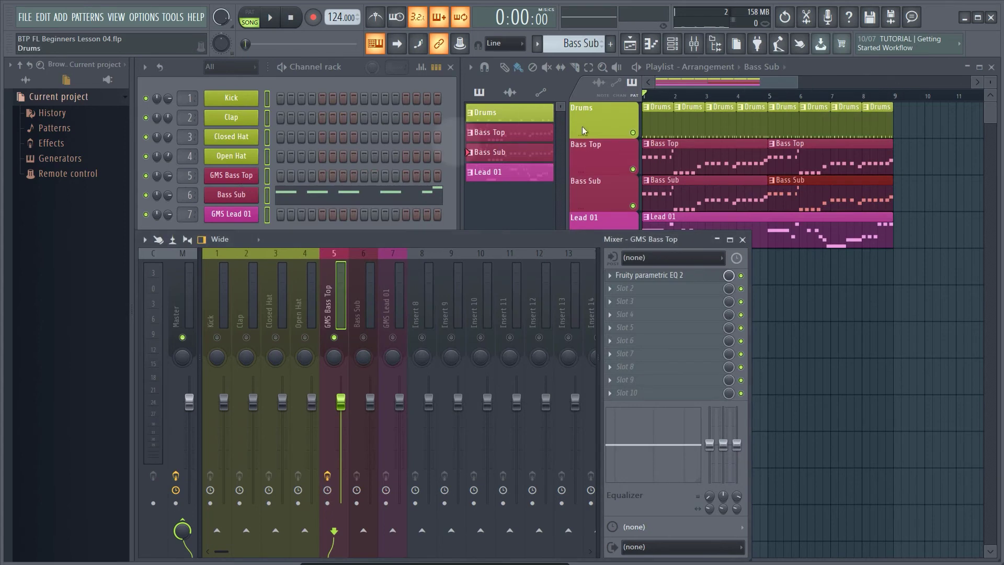
Load Fruity Parametric EQ 2 into the first effect slot of the Bass Sub mixer track and enlarge its window.
click(372, 297)
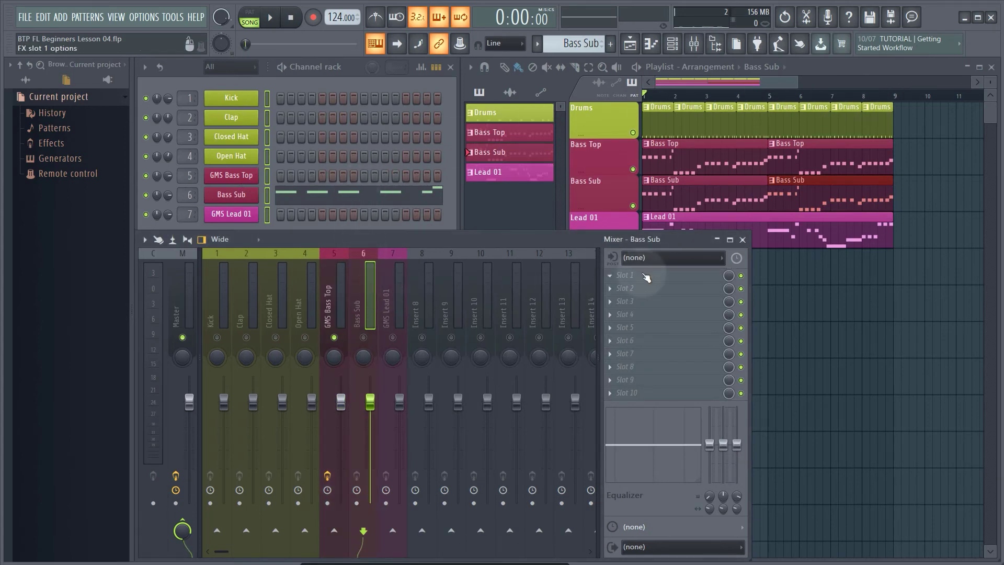
click(617, 283)
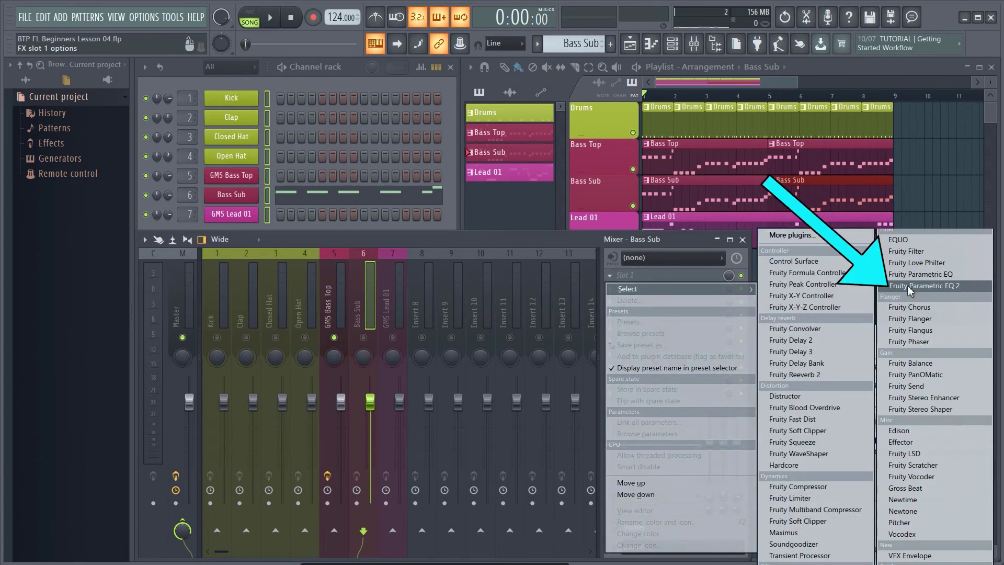
click(910, 287)
drag(430, 184, 366, 102)
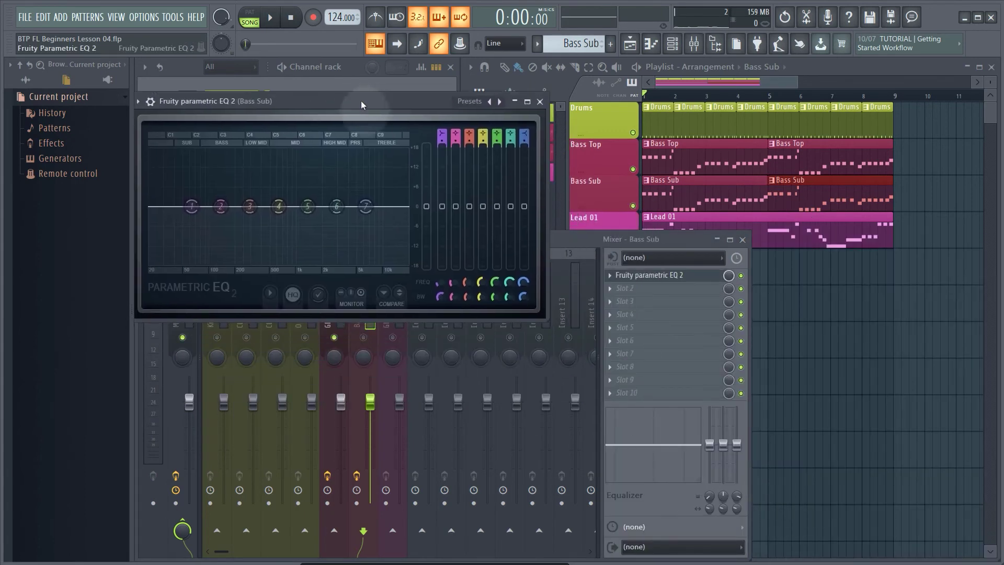
drag(548, 323, 828, 495)
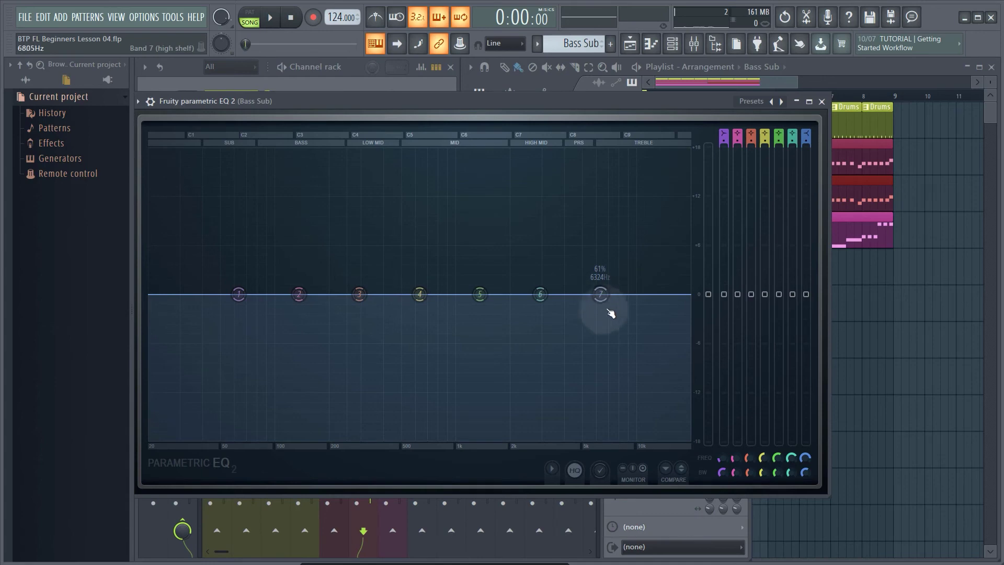
Close the EQ window, switch the mixer solo from GMS Bass Top to Bass Sub, and audition it briefly.
click(822, 101)
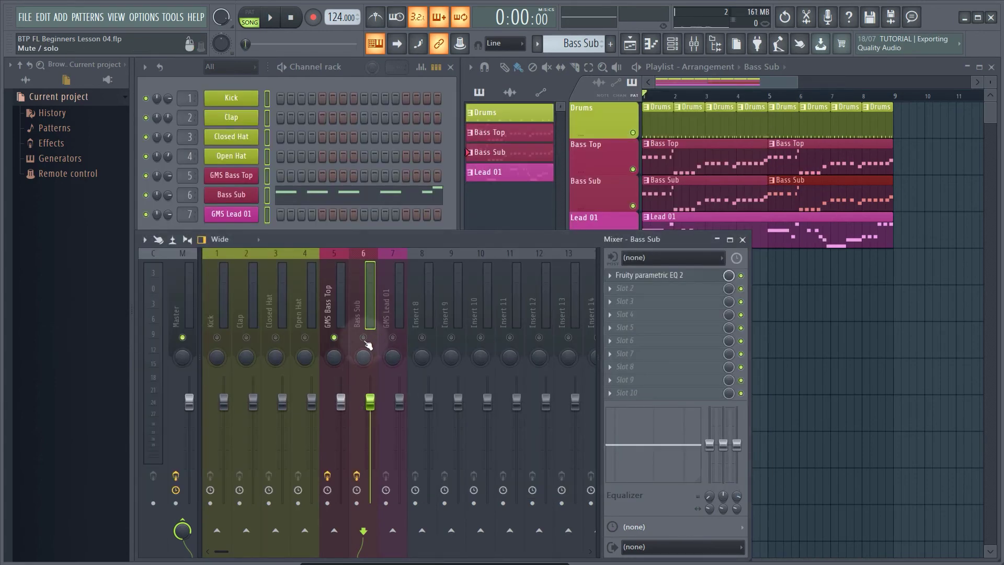
right_click(334, 338)
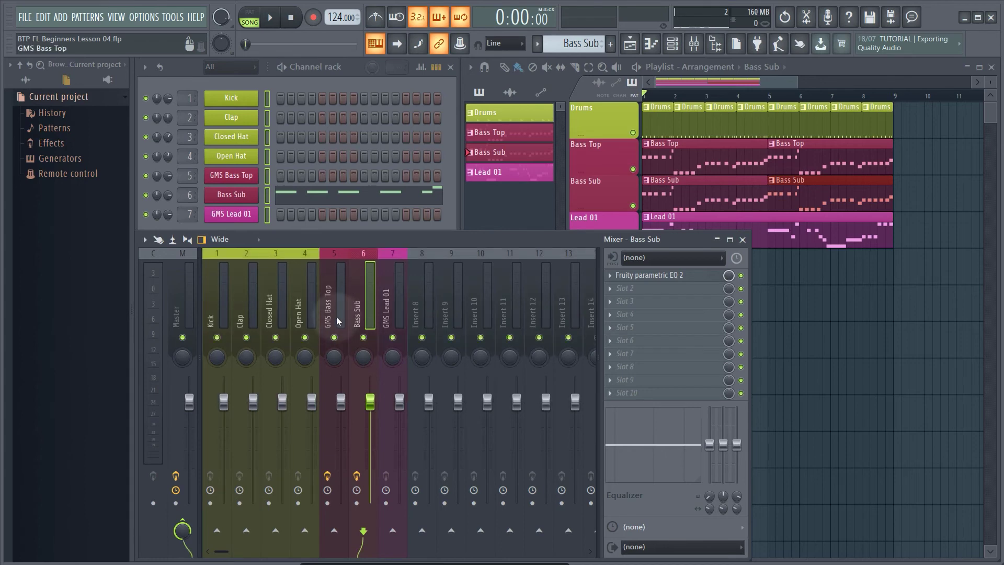
right_click(365, 338)
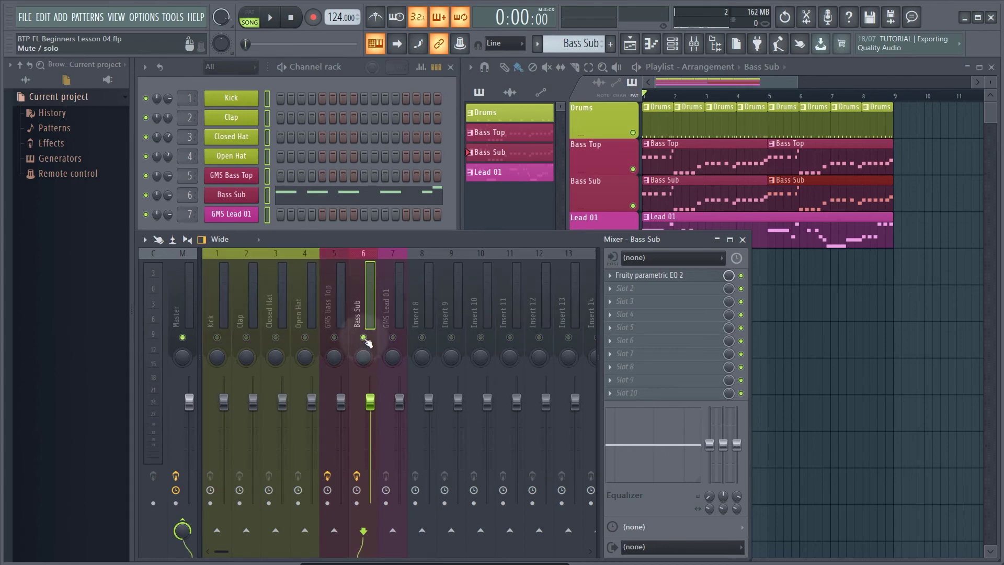
key(space)
key(space)
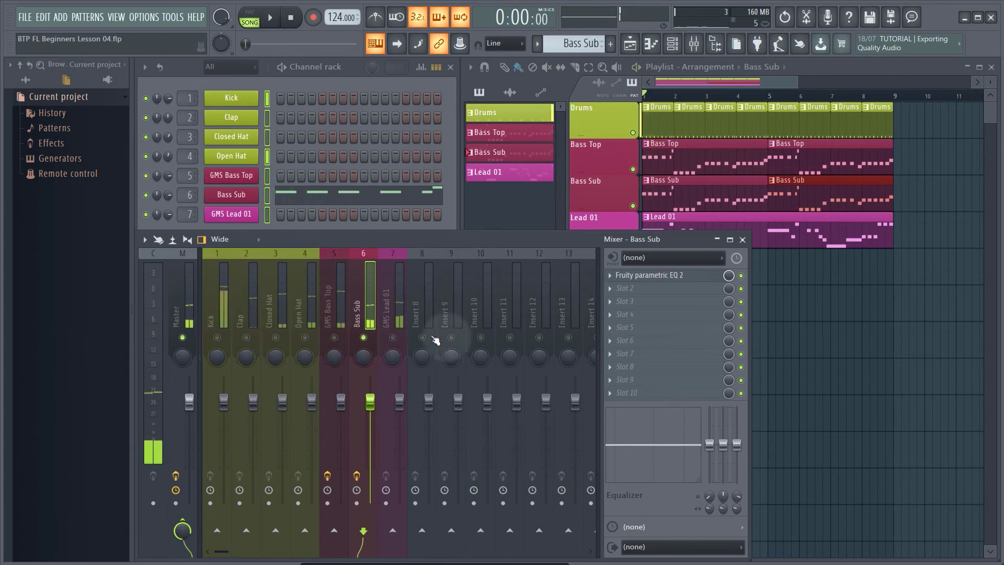
Reopen the Bass Sub EQ and play the song to inspect the sub's frequency spectrum.
click(650, 279)
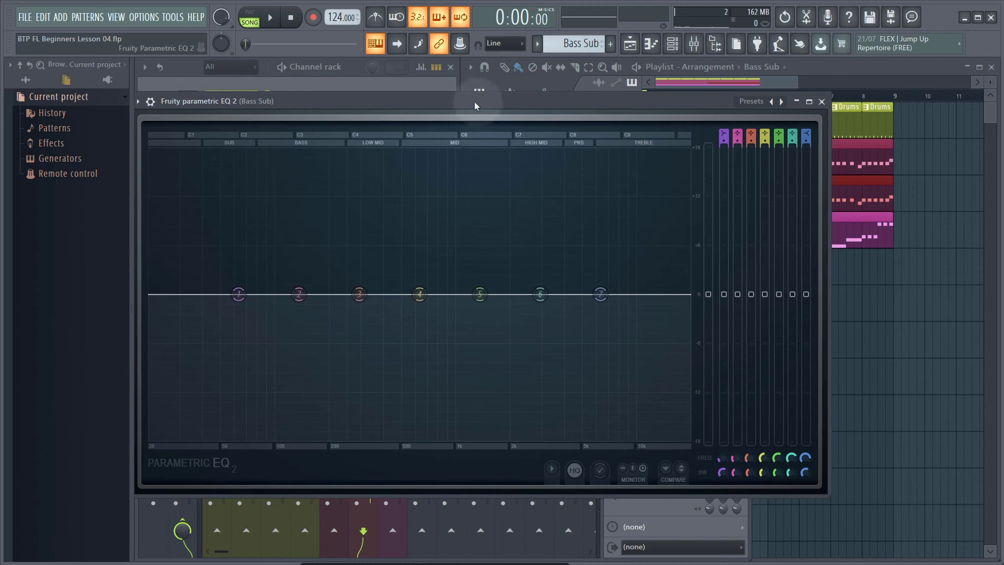
drag(481, 99, 488, 97)
key(space)
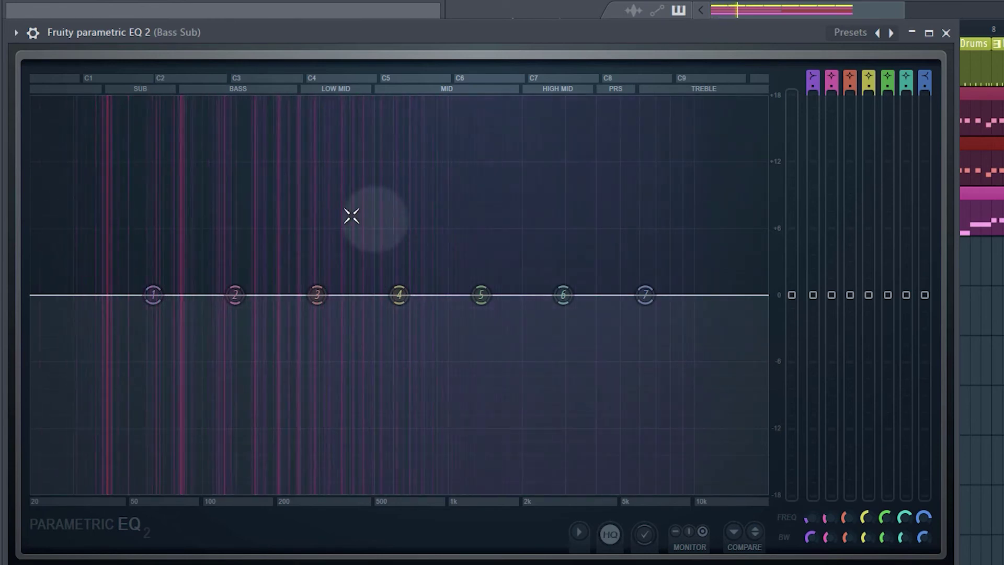
key(space)
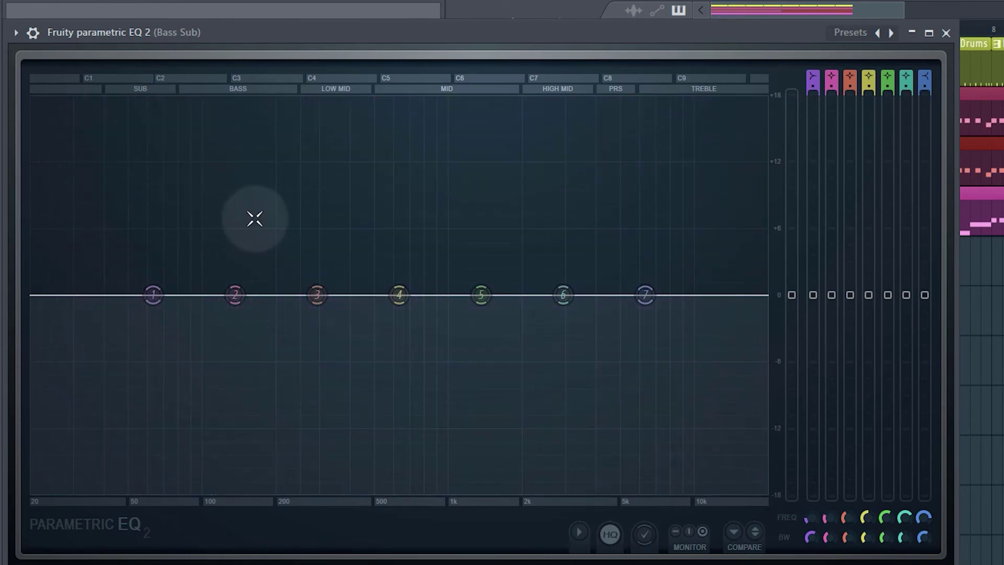
Change band 7 of the Bass Sub EQ to a Low pass filter with a Steep 8 order.
mouse_move(652, 297)
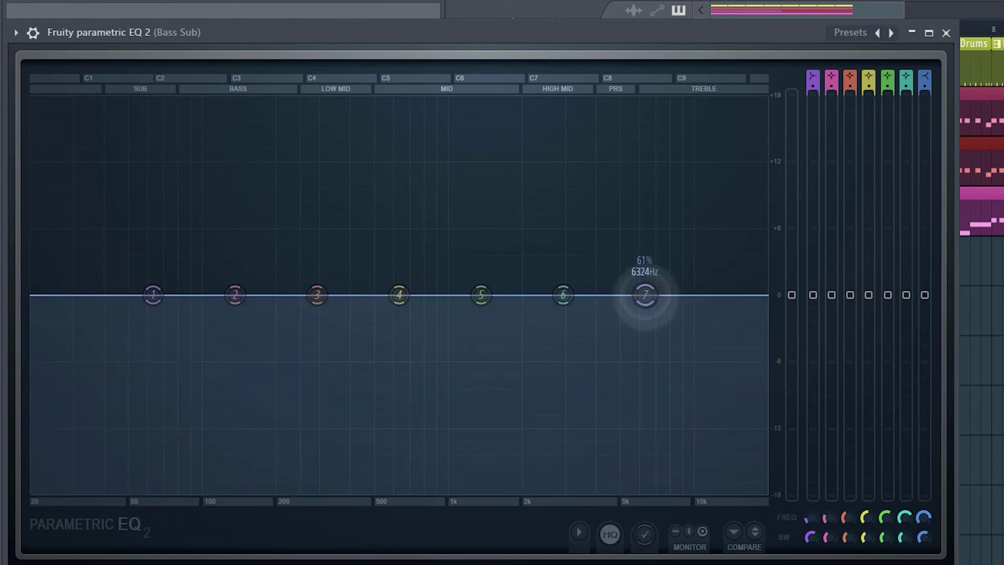
drag(645, 295, 643, 273)
right_click(646, 274)
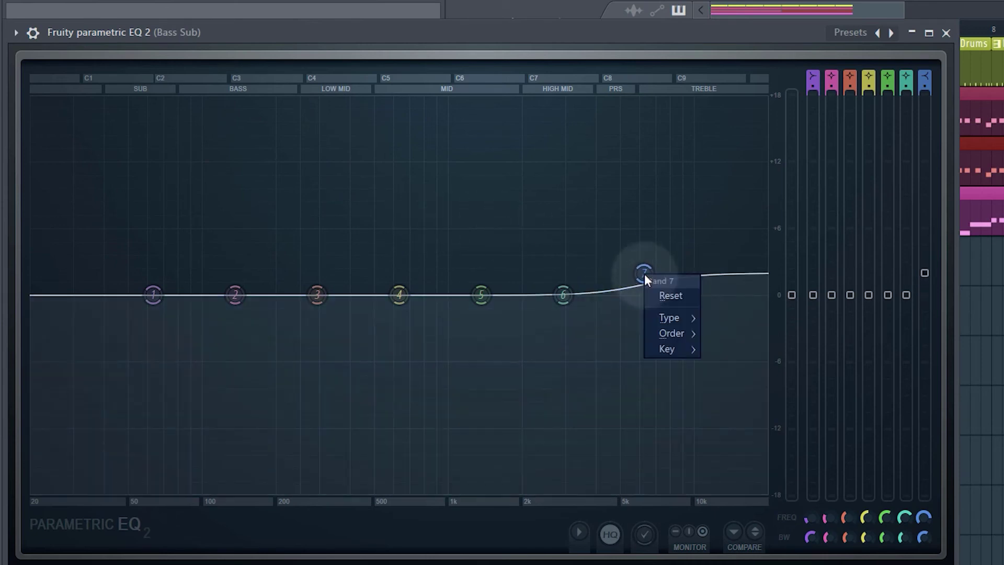
mouse_move(670, 318)
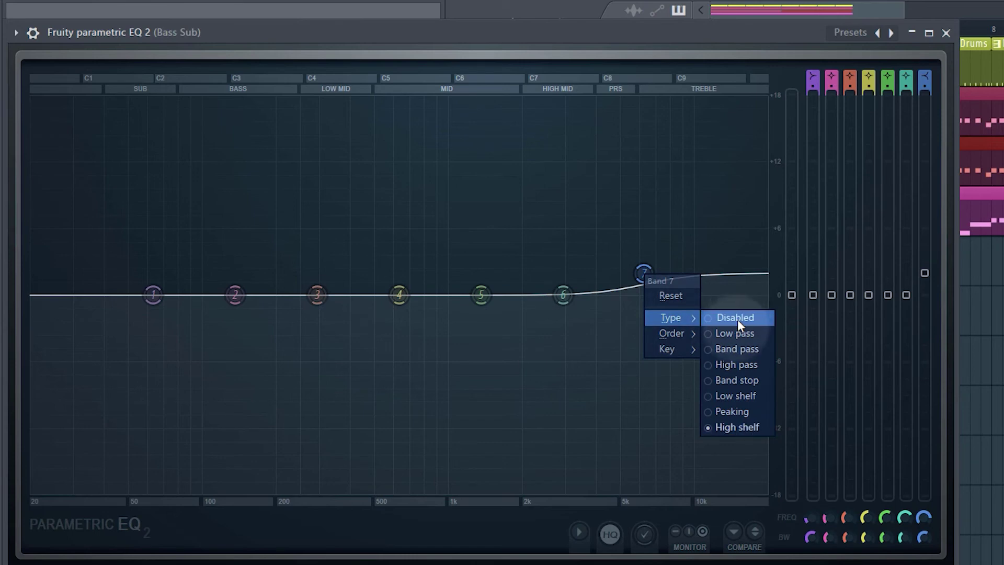
click(733, 335)
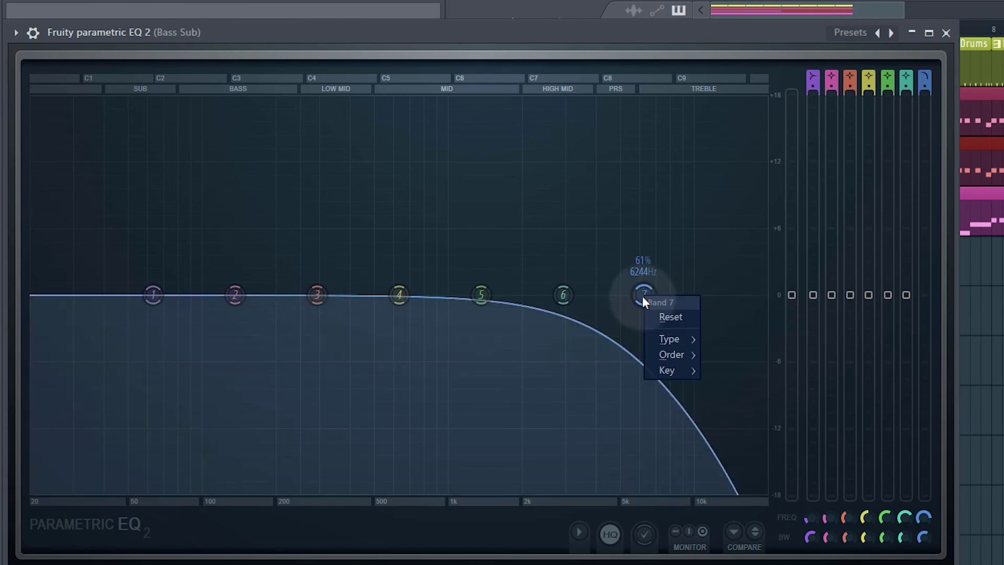
mouse_move(681, 354)
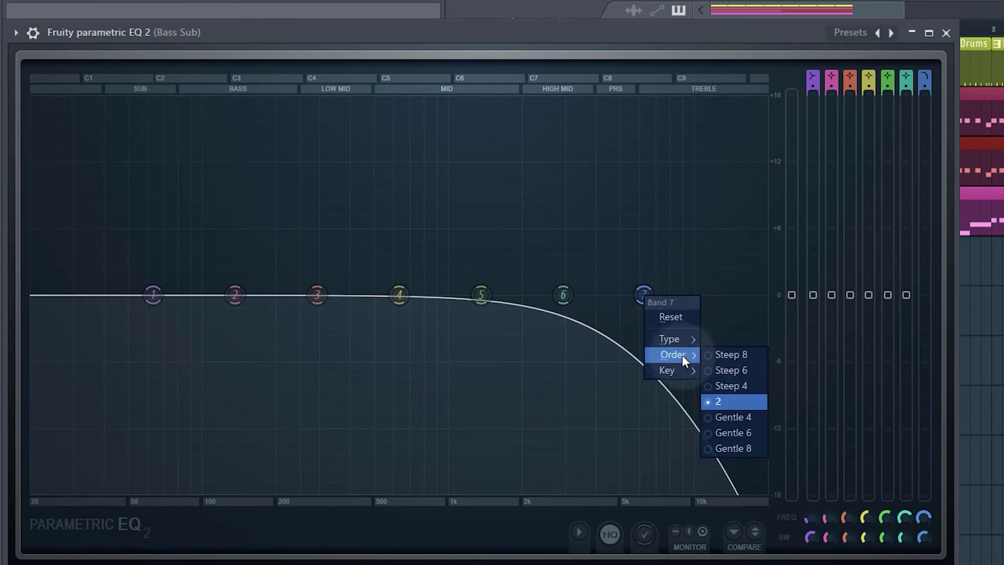
click(737, 355)
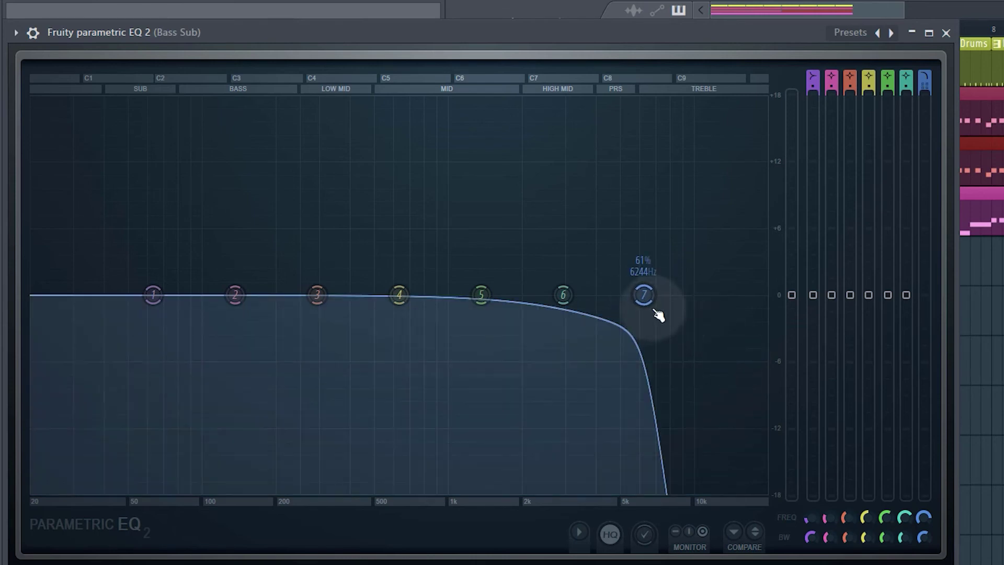
During playback, lower band 7's low-pass cutoff to about 184 Hz, boost band 2 by about 2 dB just below it, and close the EQ.
key(space)
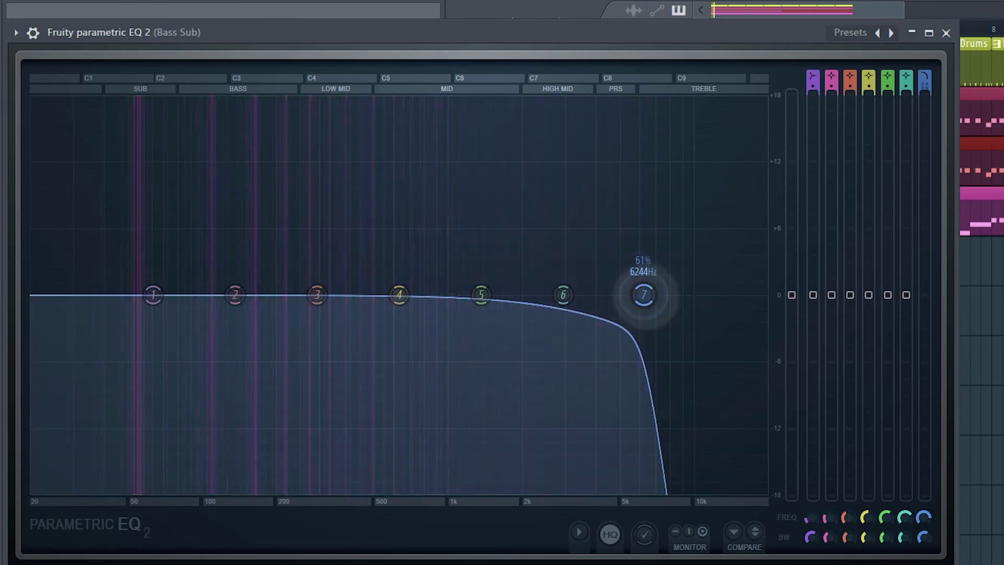
drag(649, 304, 265, 295)
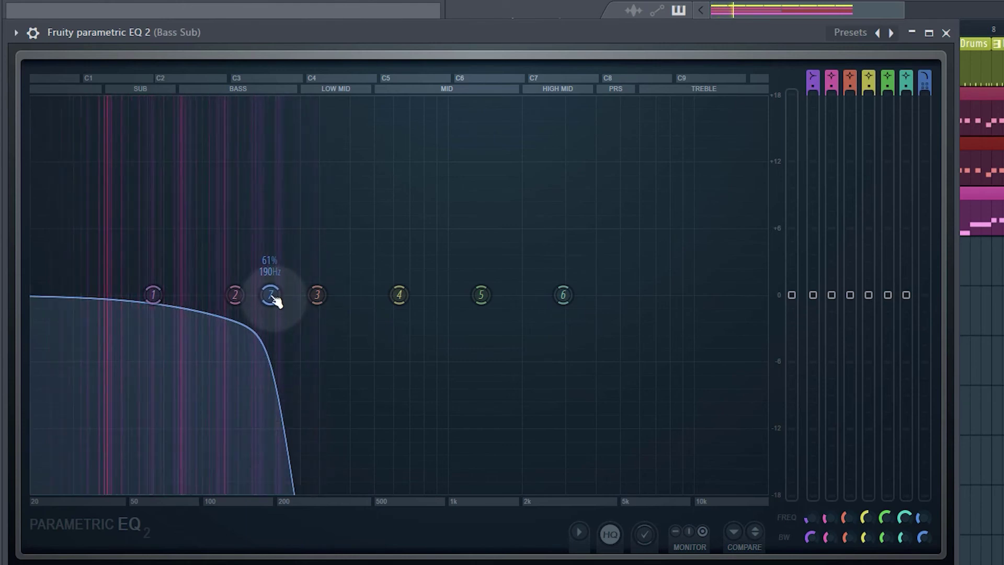
mouse_move(272, 295)
mouse_down()
mouse_move(323, 296)
mouse_move(267, 295)
mouse_up()
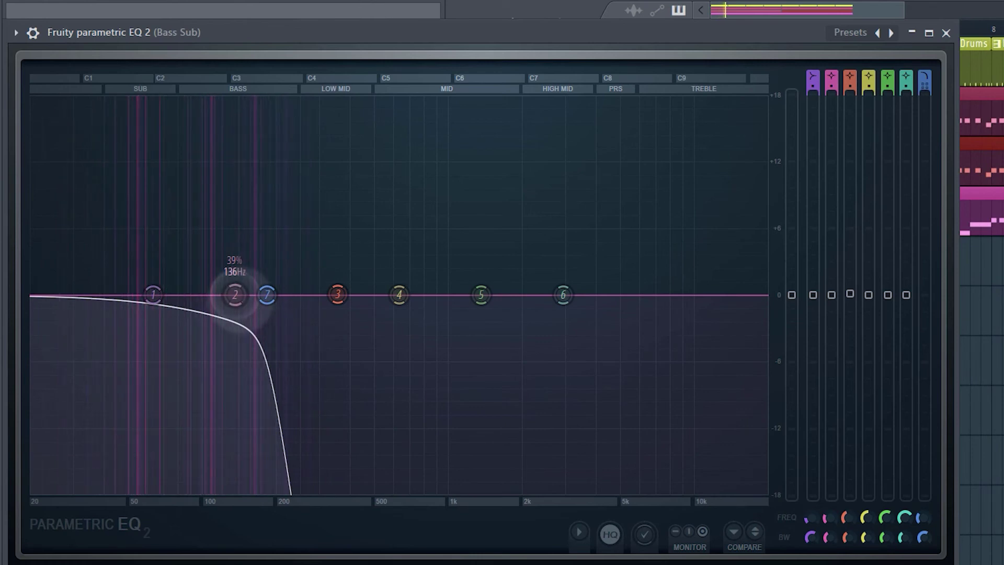
drag(235, 295, 245, 275)
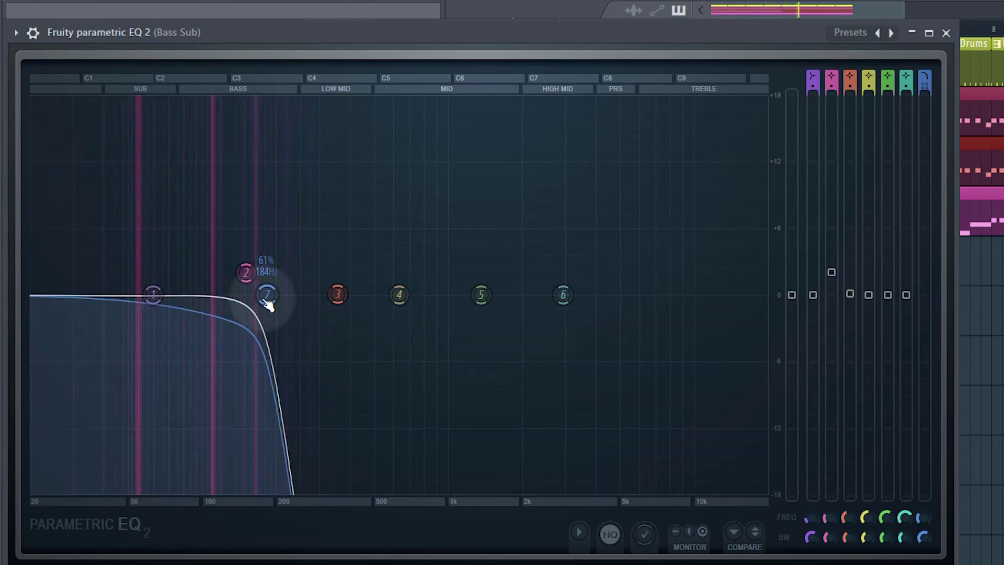
drag(266, 301, 268, 301)
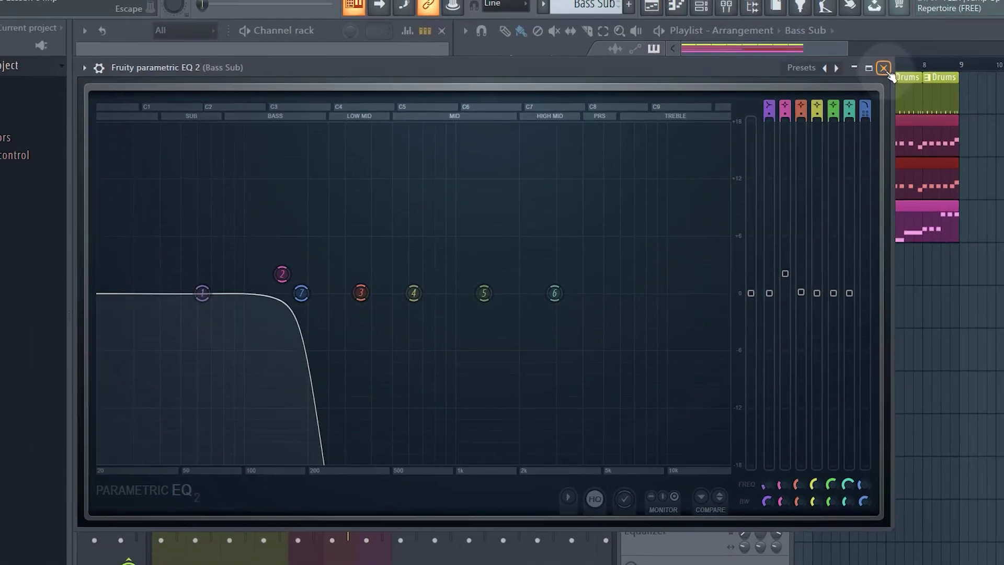
click(947, 32)
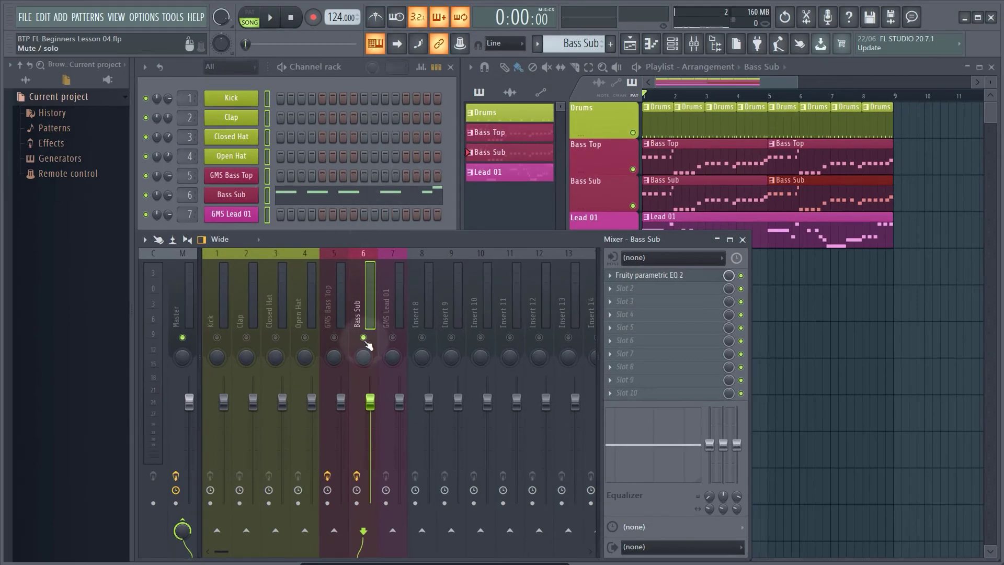
Unsolo the Bass Sub mixer track, and mute GMS Lead 01 and the drum tracks to isolate the bass layers.
right_click(364, 338)
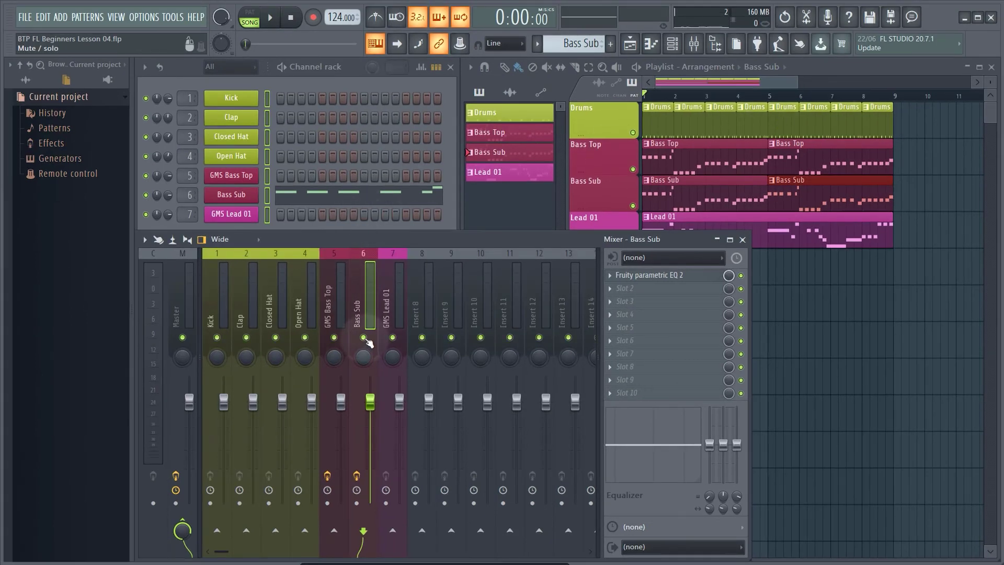
click(392, 338)
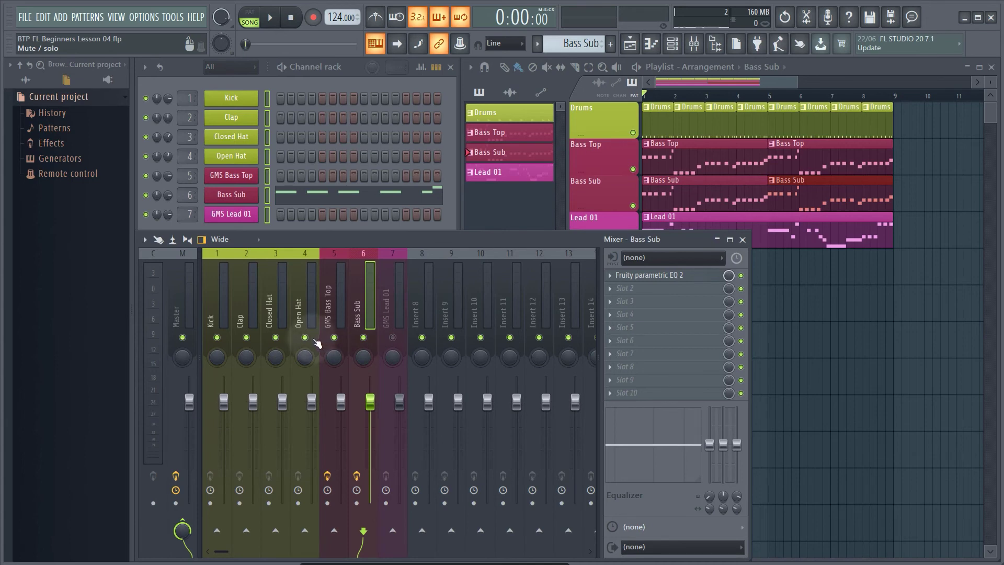
click(247, 338)
click(218, 337)
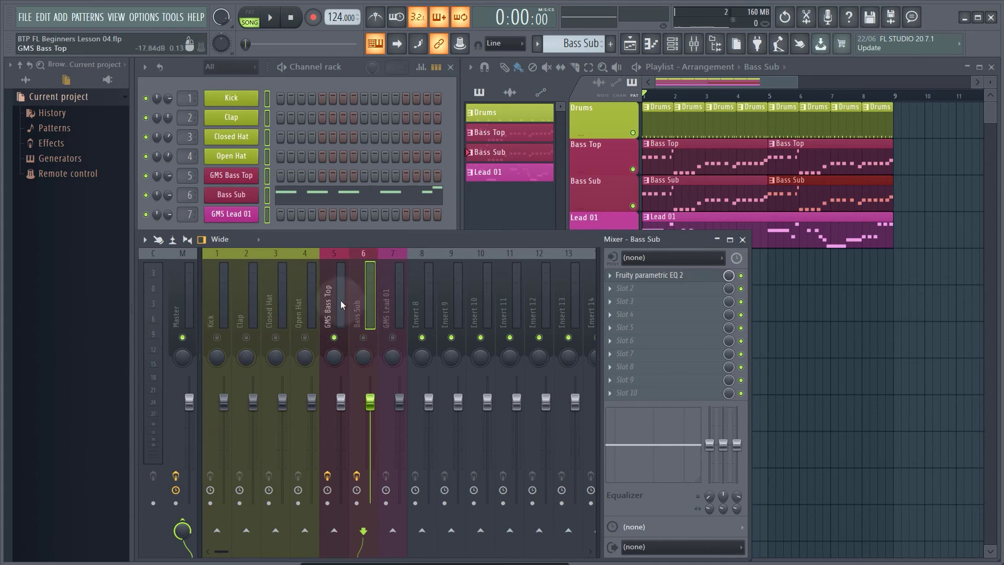
Play the bass layers and toggle the Bass Sub track's mute to compare the sound with and without the sub.
key(space)
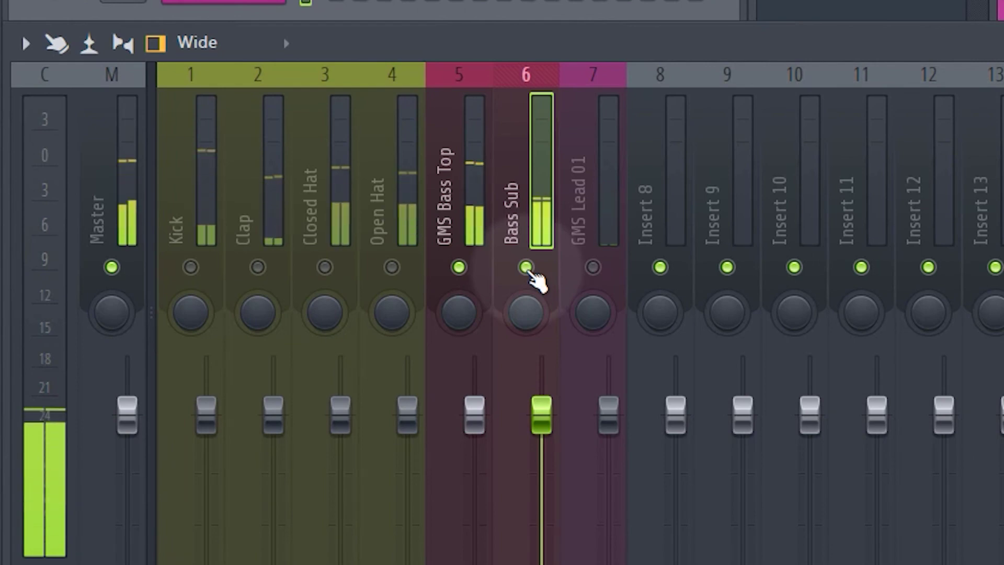
click(527, 269)
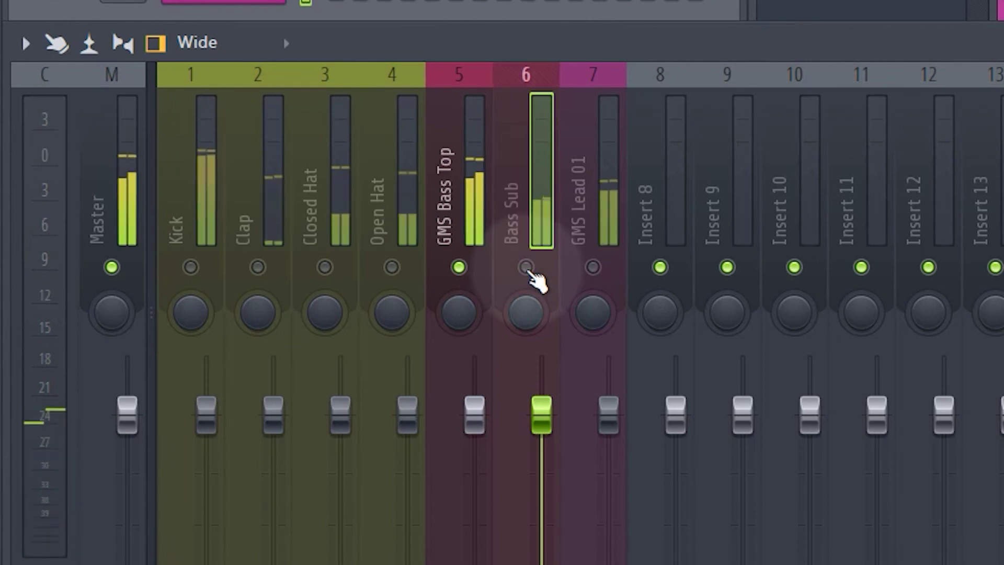
click(527, 267)
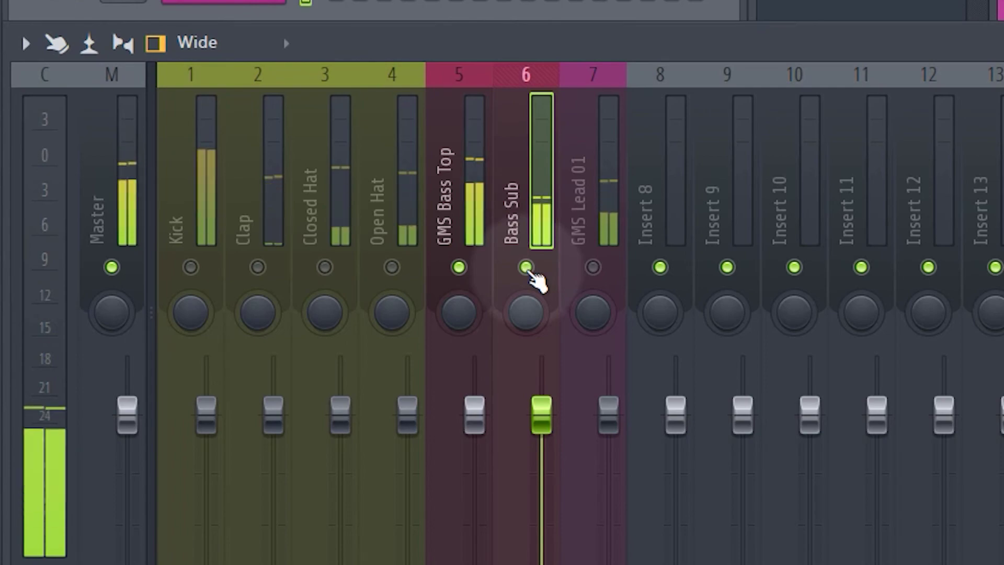
key(space)
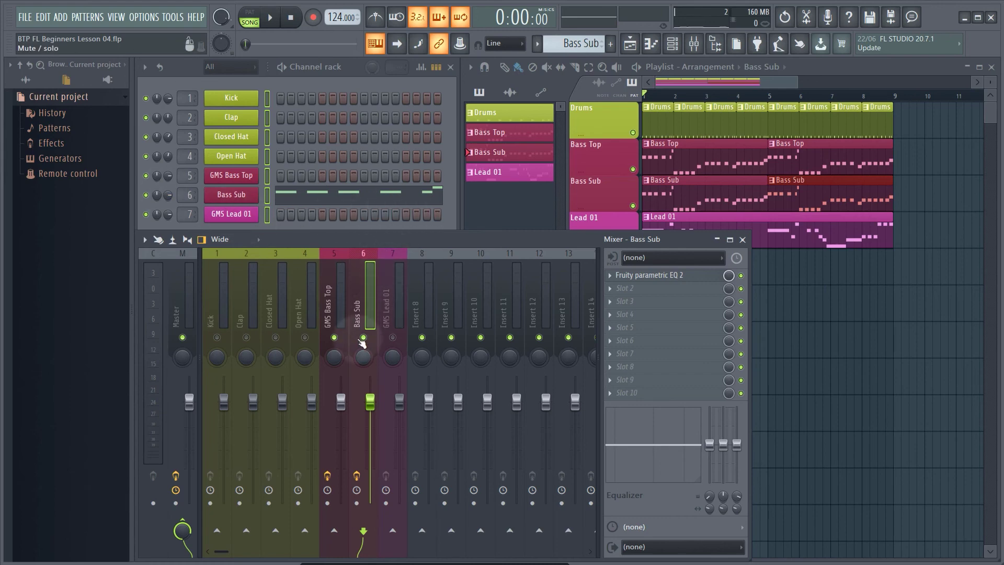
Unmute the GMS Lead 01 and drum mixer tracks to bring them back in with the bass layers.
click(392, 337)
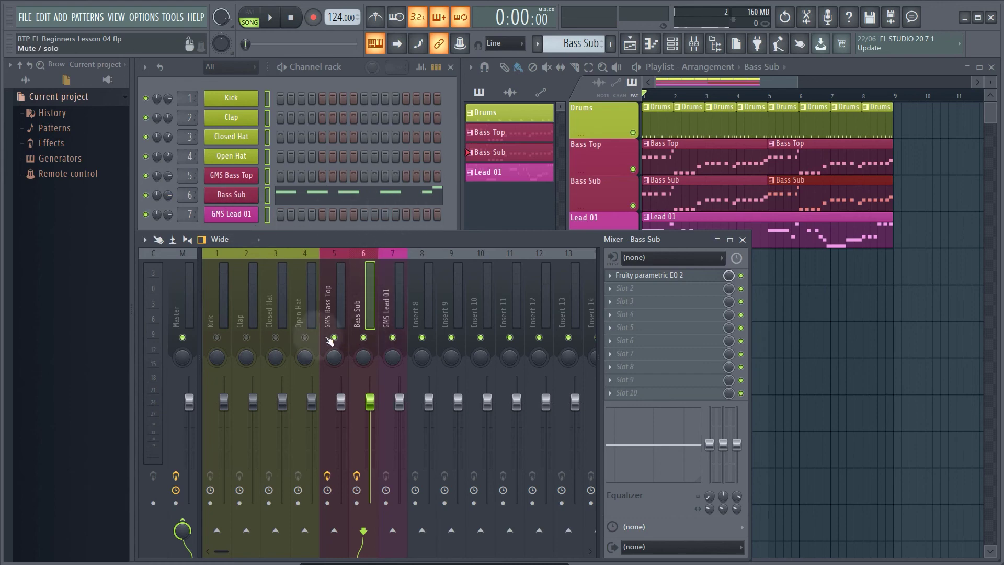
click(275, 337)
click(247, 337)
click(217, 337)
During full-mix playback, set the Bass Sub channel volume to about 81%, and widen the mixer window once playback is stopped.
key(space)
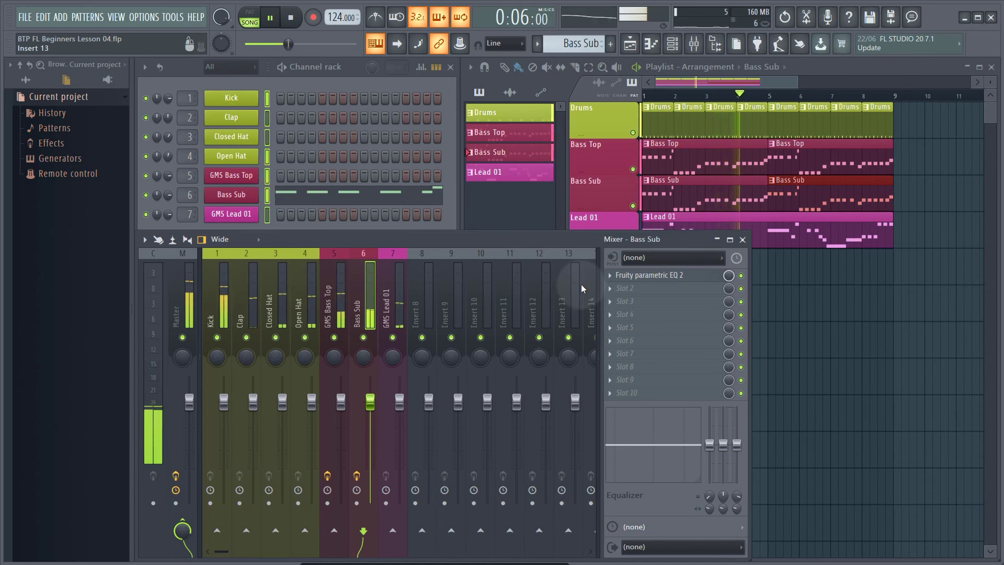
click(168, 196)
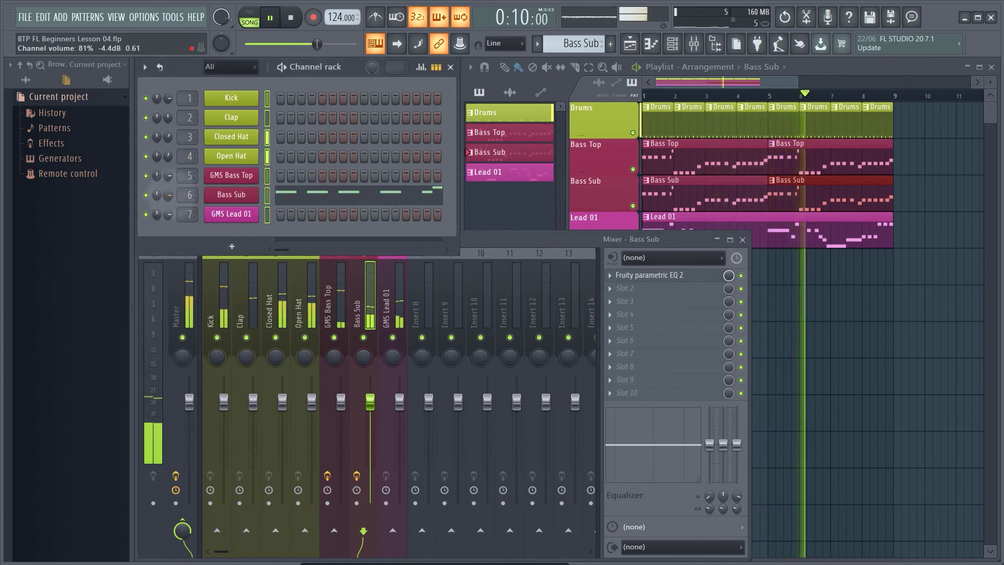
key(space)
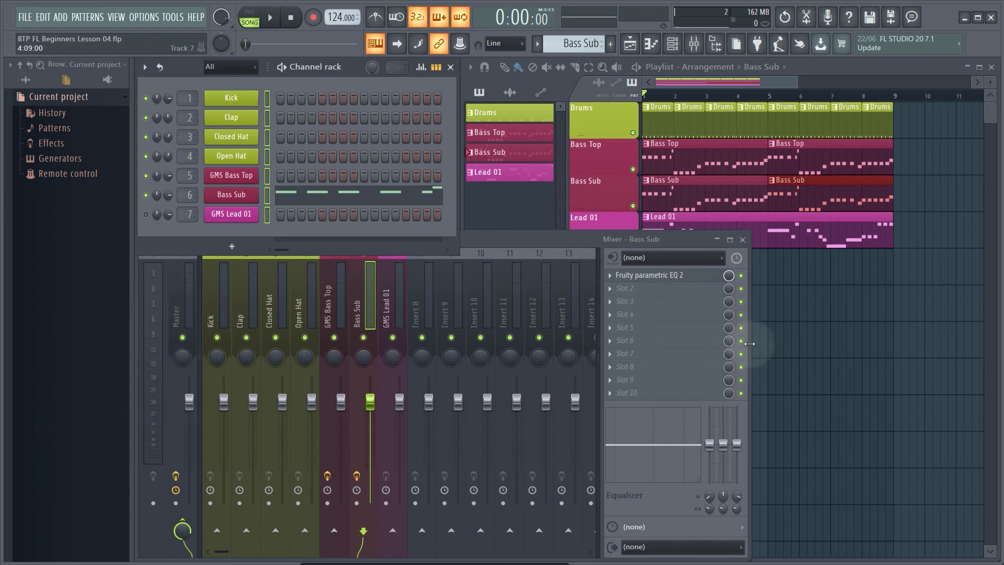
drag(750, 344, 929, 339)
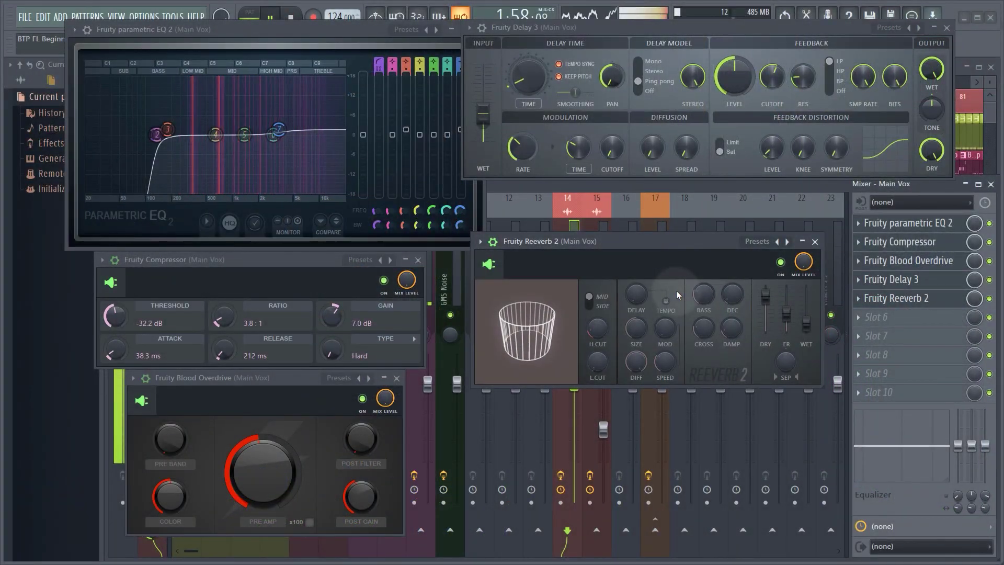
Close the Fruity Delay 3, parametric EQ 2, Compressor, Blood Overdrive and Reeverb 2 windows of the Main Vox track.
click(946, 27)
click(476, 30)
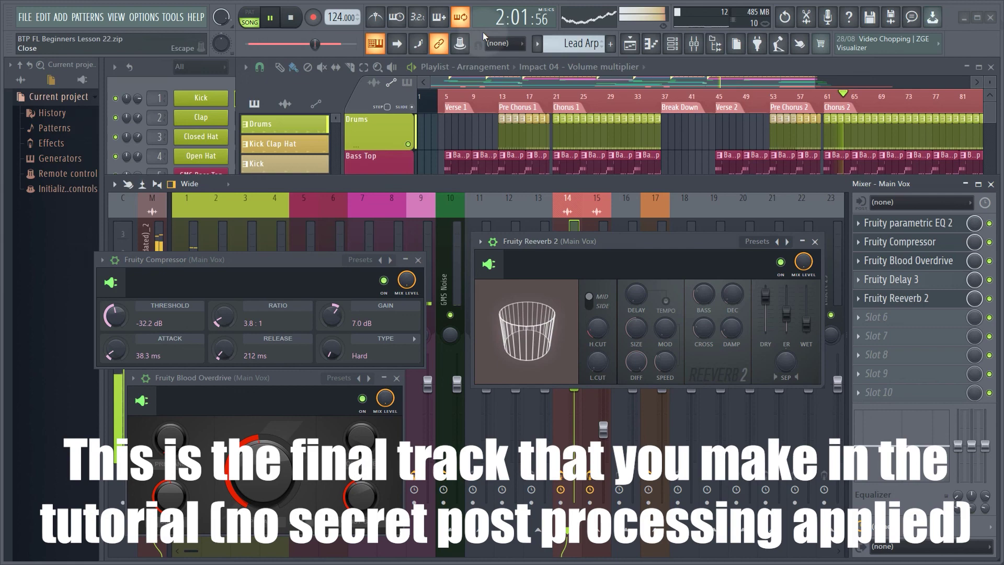
click(418, 260)
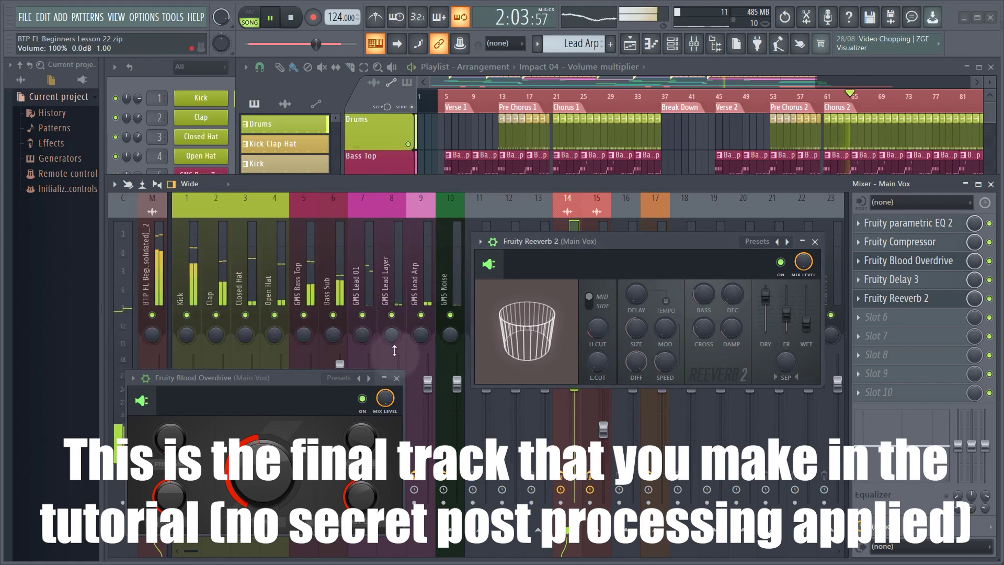
click(396, 378)
click(814, 242)
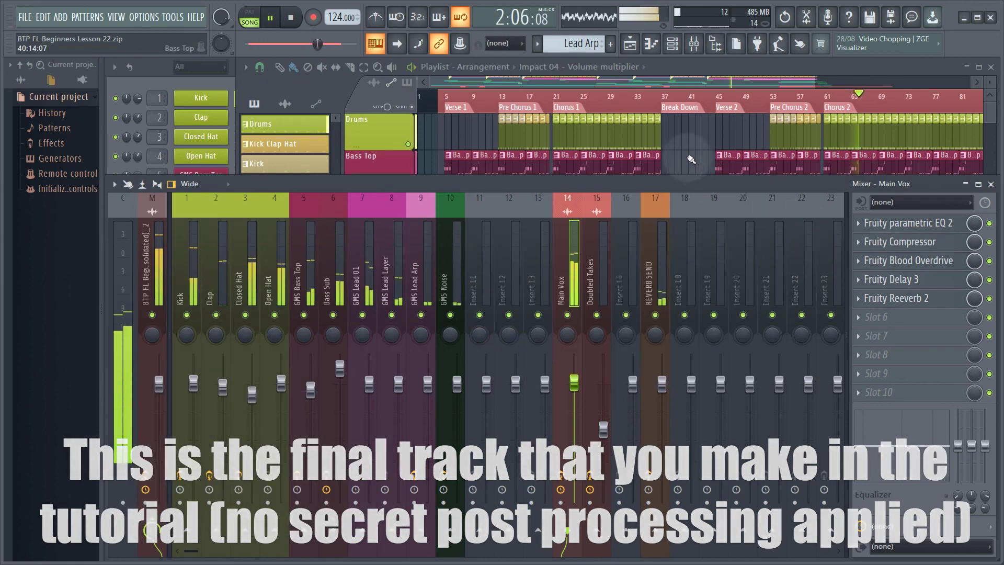
Bring the Playlist to the front and examine the arrangement's later sections and its lower effect, noise riser and vocal tracks.
key(F5)
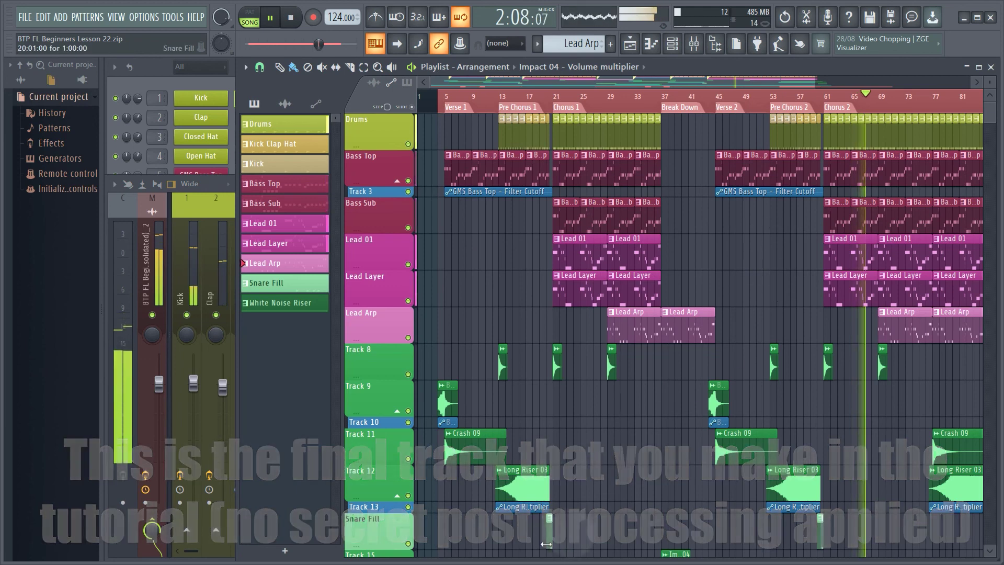
drag(767, 309, 669, 309)
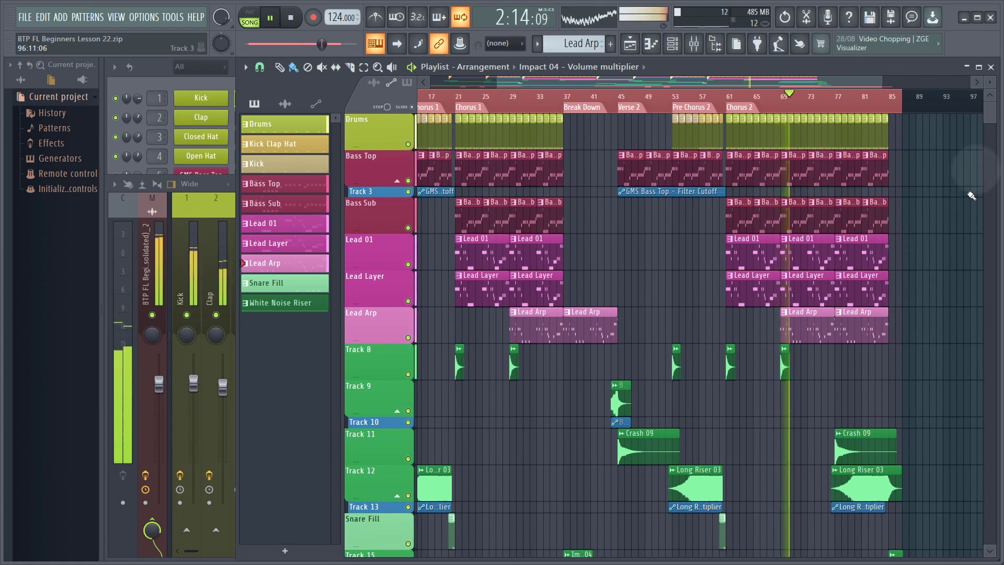
scroll(993, 123, down, 1)
drag(993, 123, 994, 131)
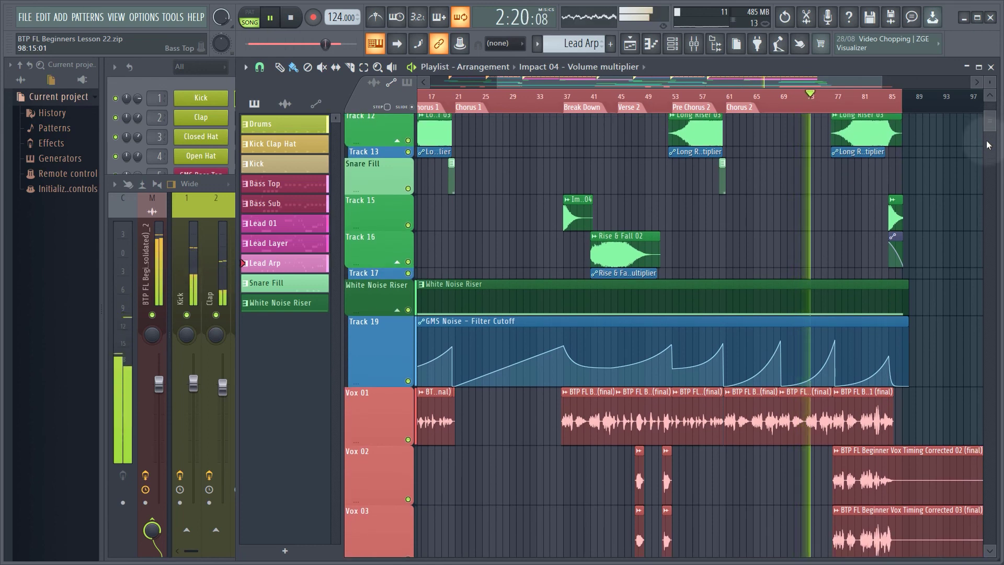